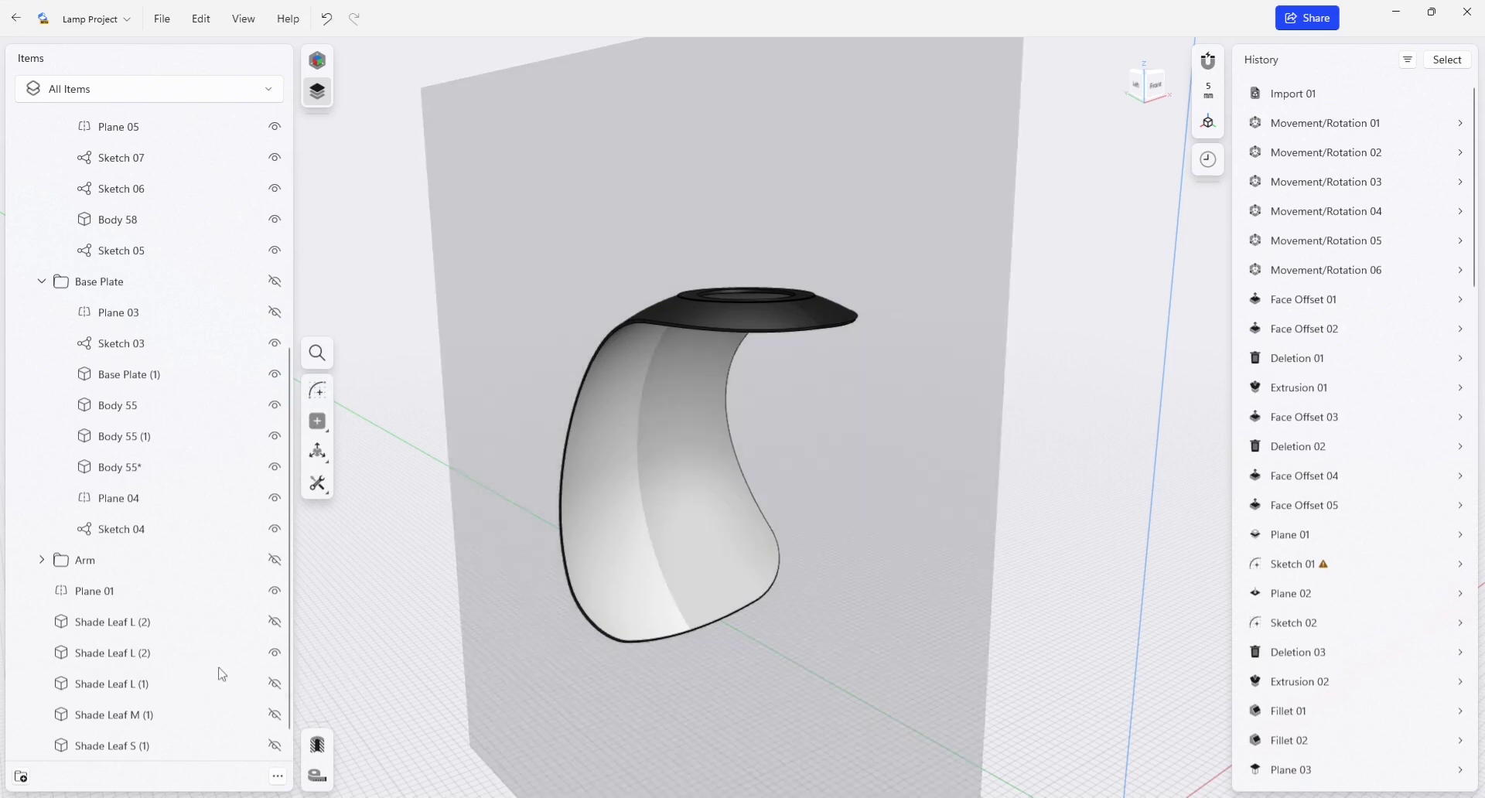
# Check which body the hidden Shade Leaf L (2) copy is and rename it to "Shade Leaf L Vac Tool"
pyautogui.click(208, 656)
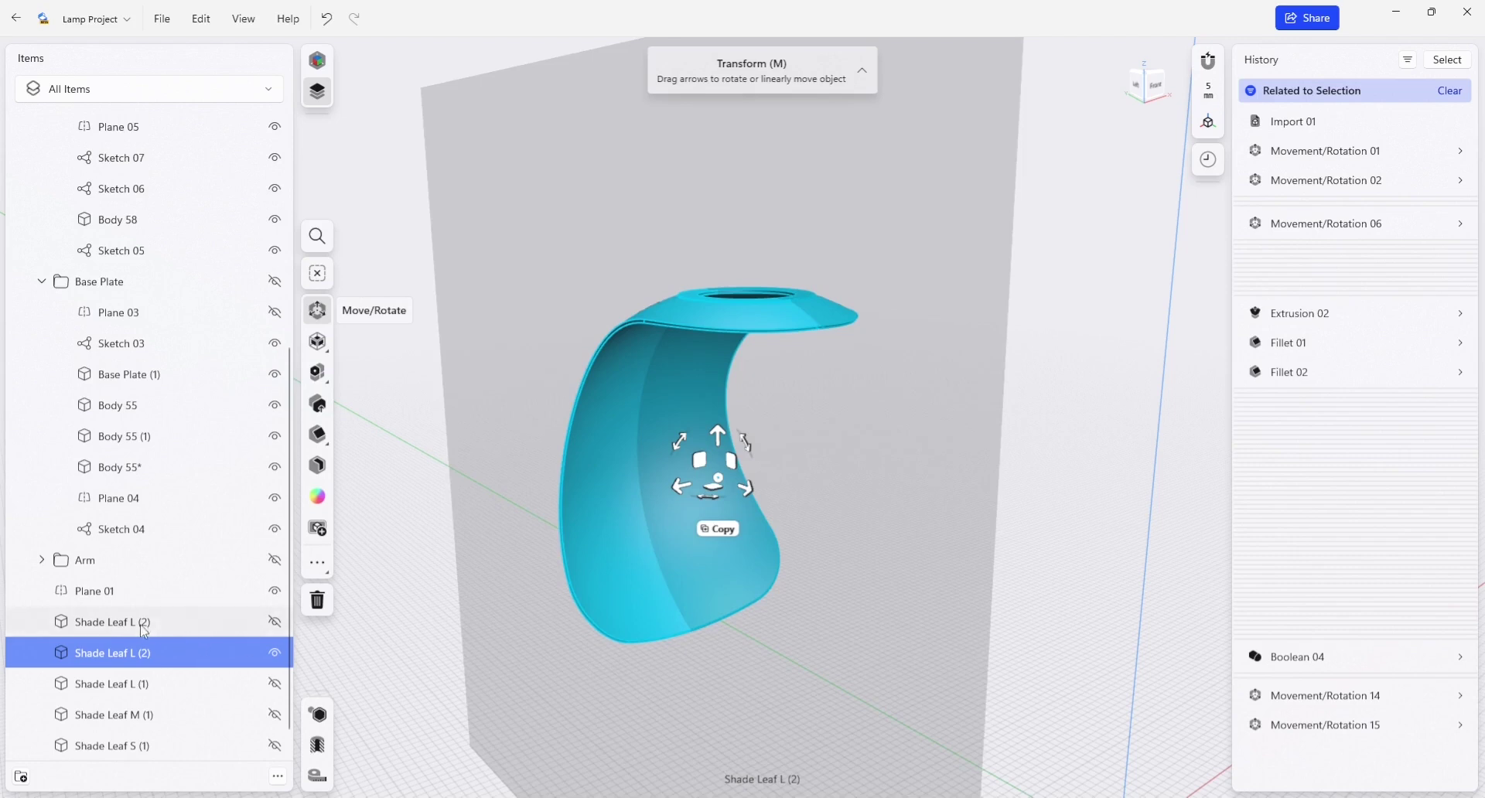
pyautogui.click(142, 625)
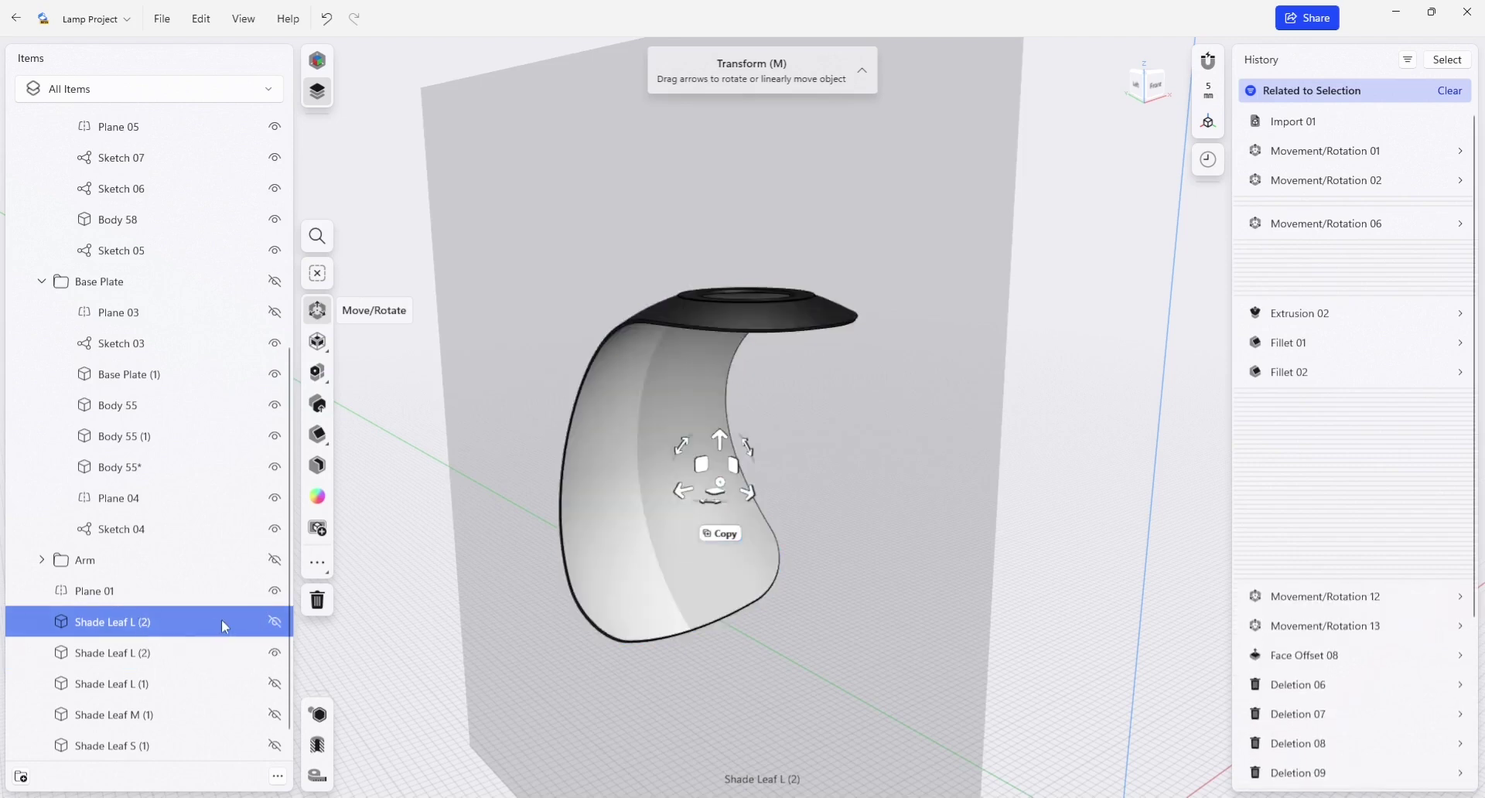
pyautogui.click(273, 623)
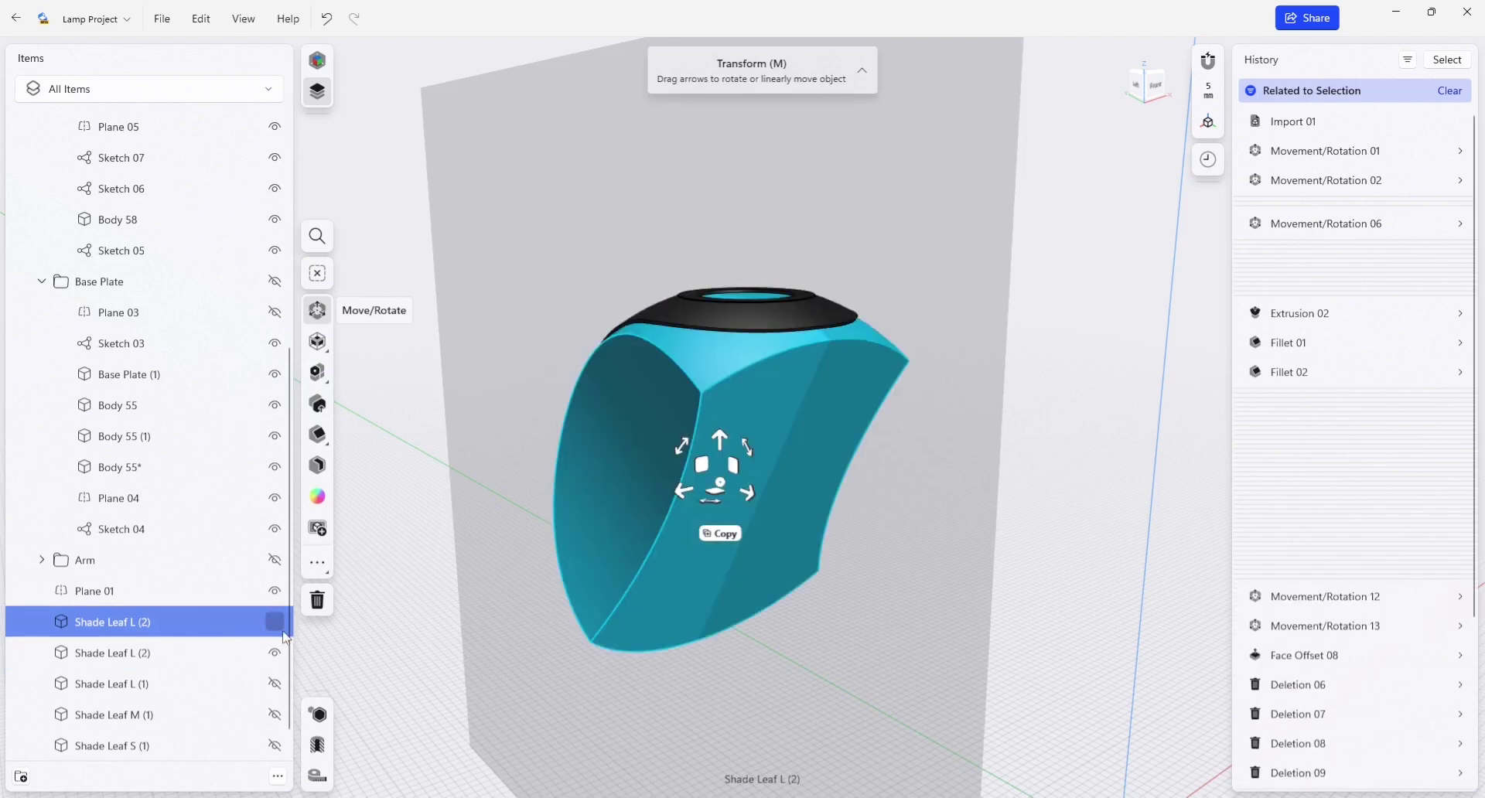
pyautogui.doubleClick(154, 620)
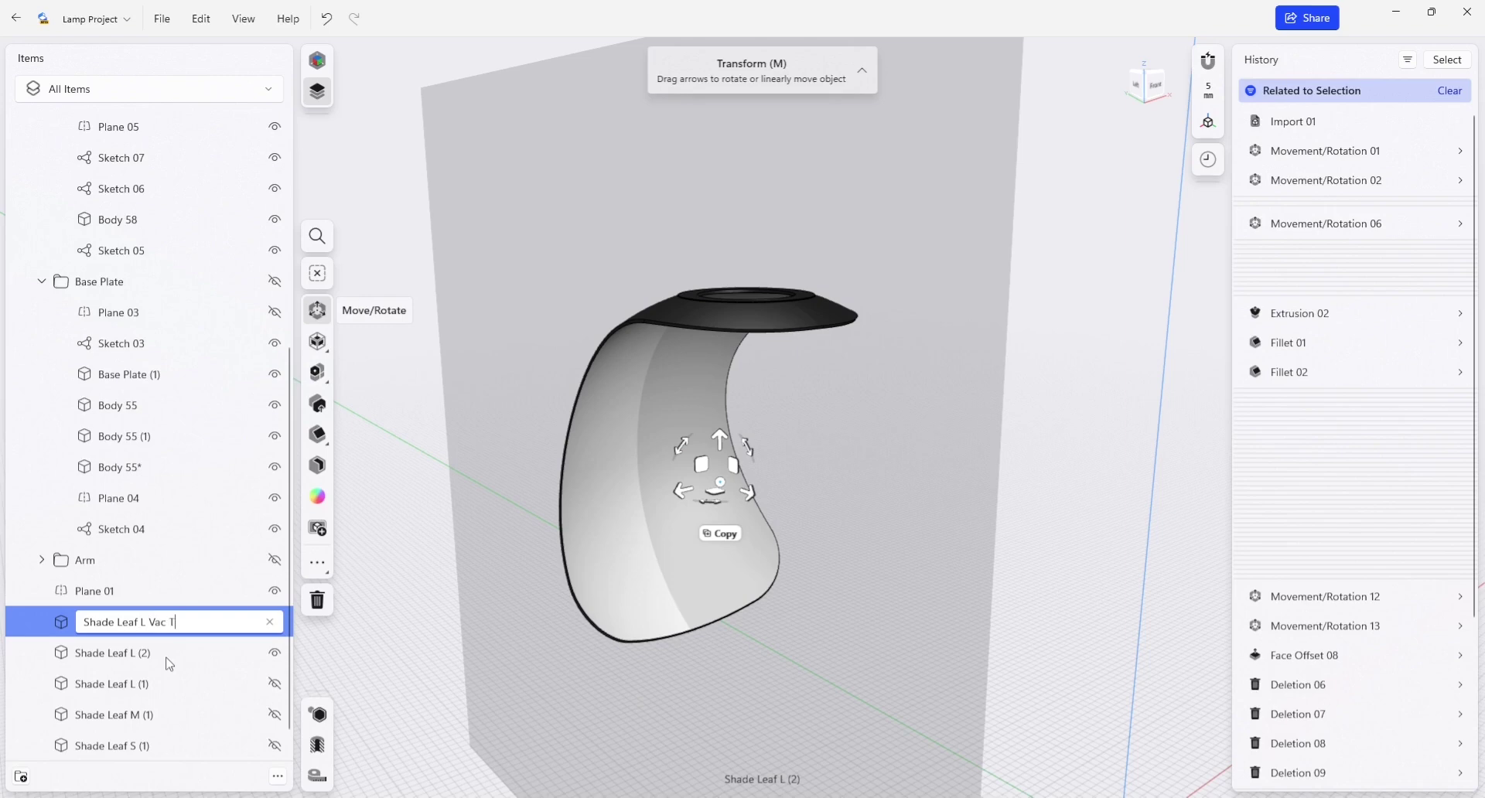
pyautogui.press('Return')
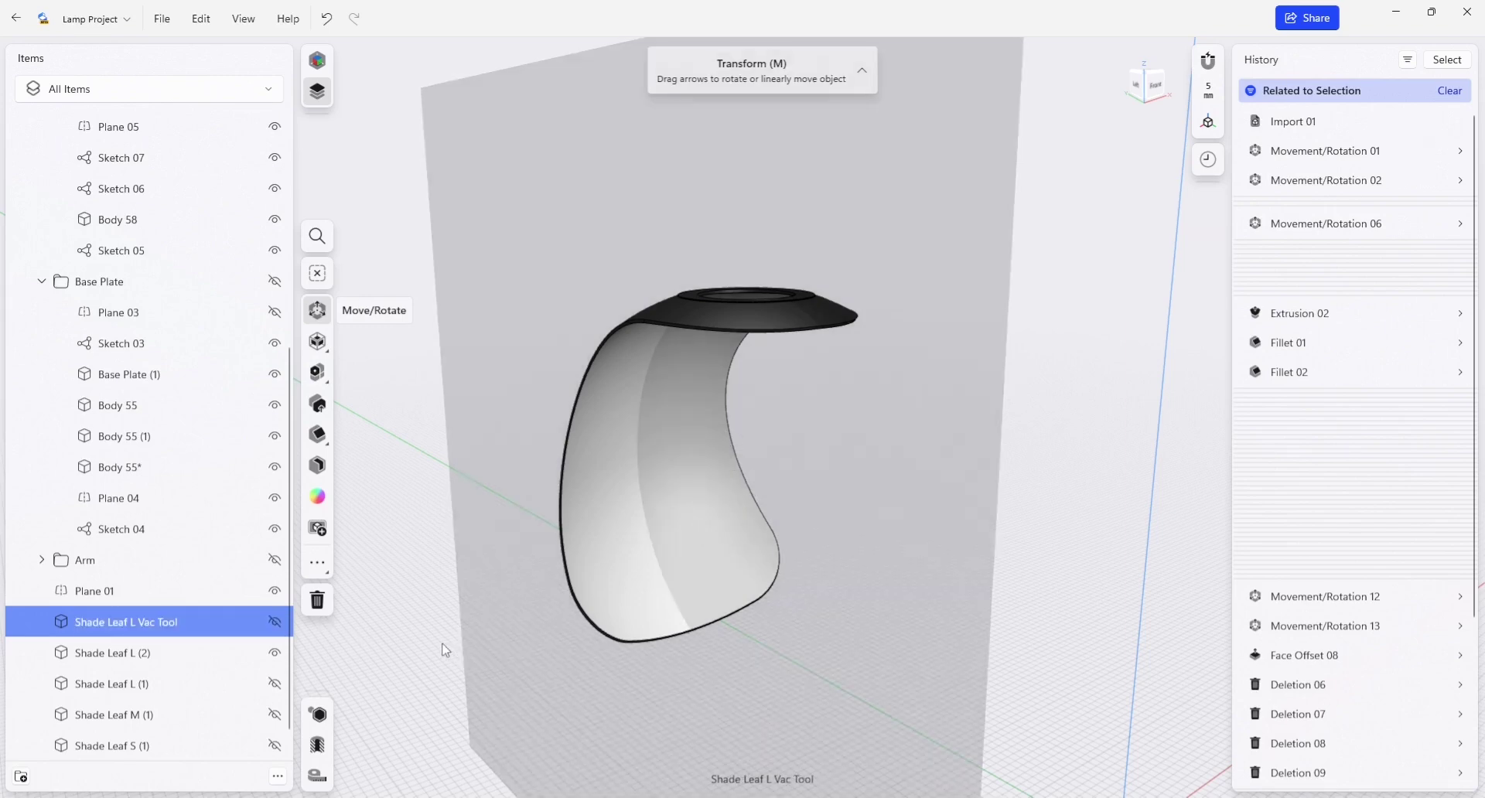
pyautogui.click(449, 650)
# Split the visible Shade Leaf L (2) body in two with the vertical Plane 01
pyautogui.moveTo(604, 582); pyautogui.dragTo(636, 585, button='right')
pyautogui.click(602, 574)
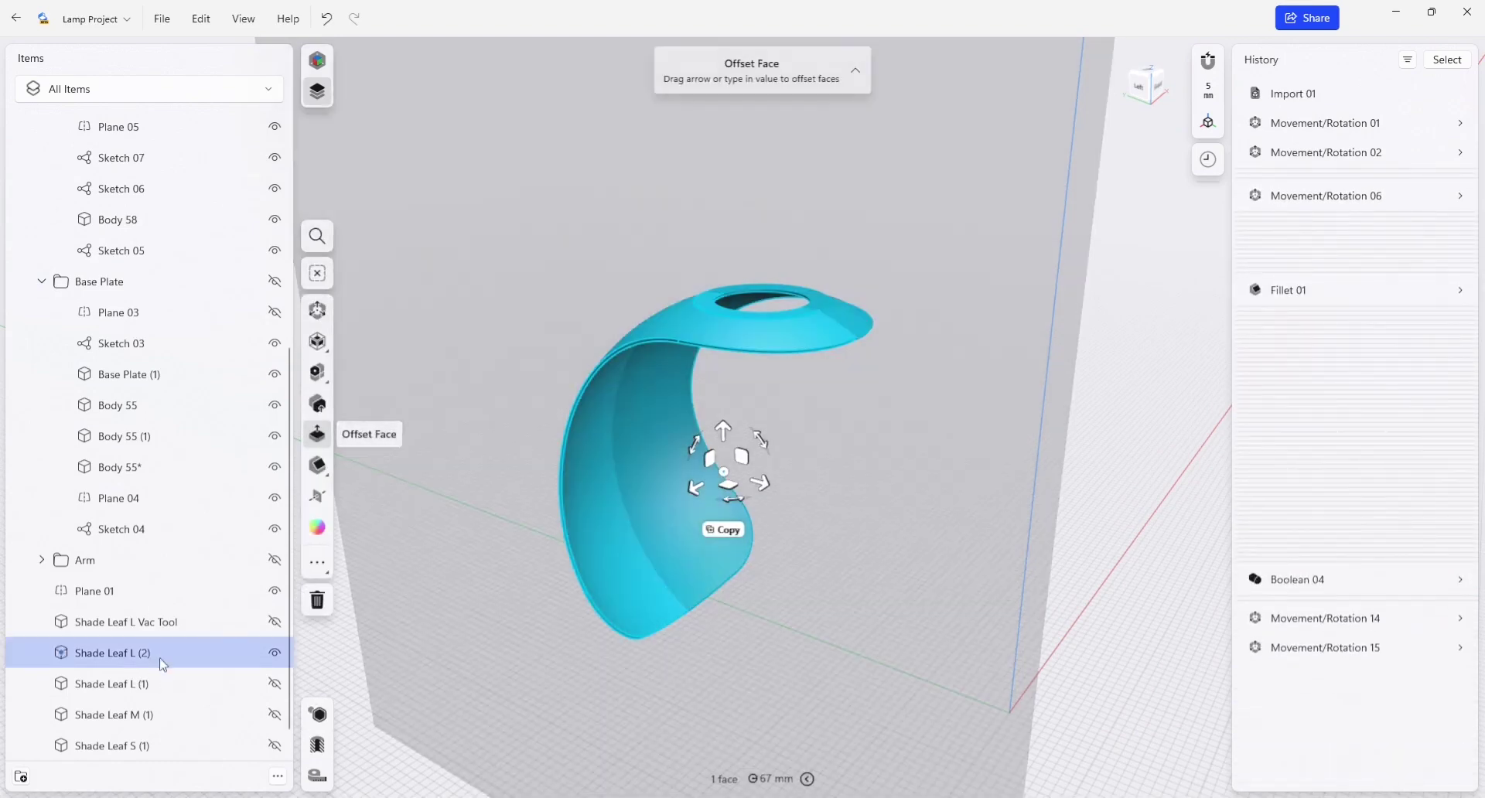
pyautogui.click(162, 654)
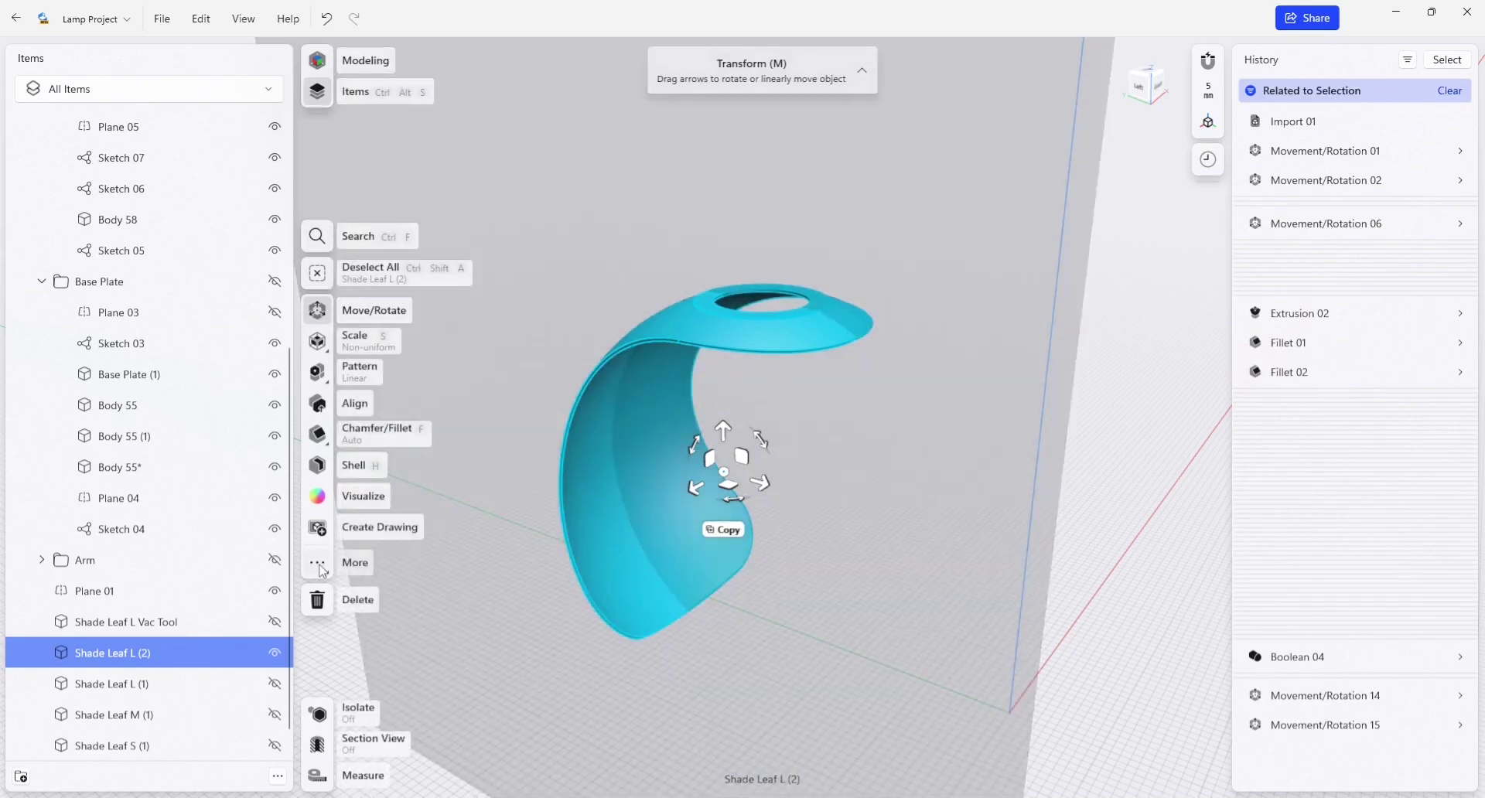
pyautogui.click(324, 571)
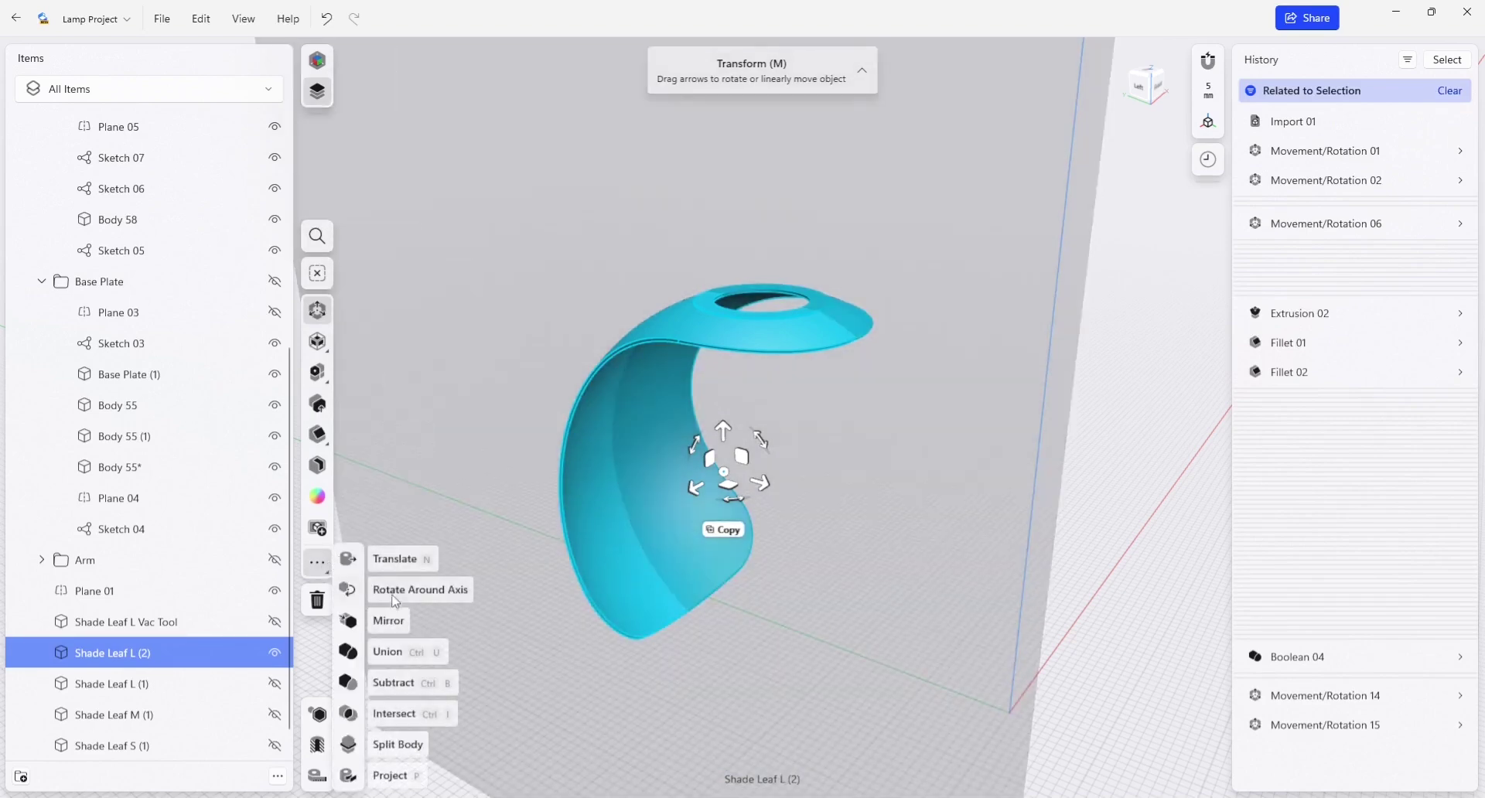
pyautogui.click(399, 741)
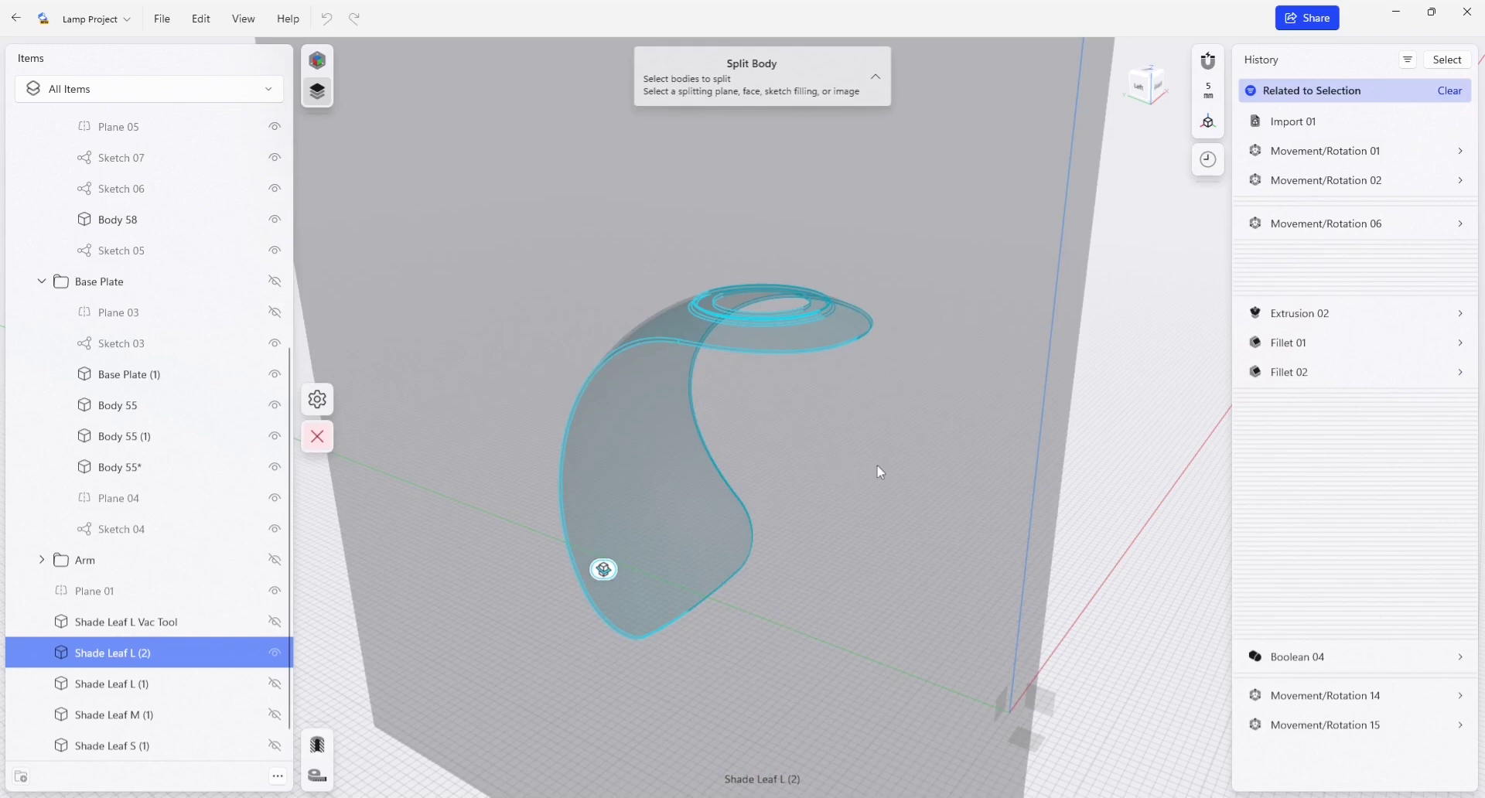
pyautogui.click(878, 468)
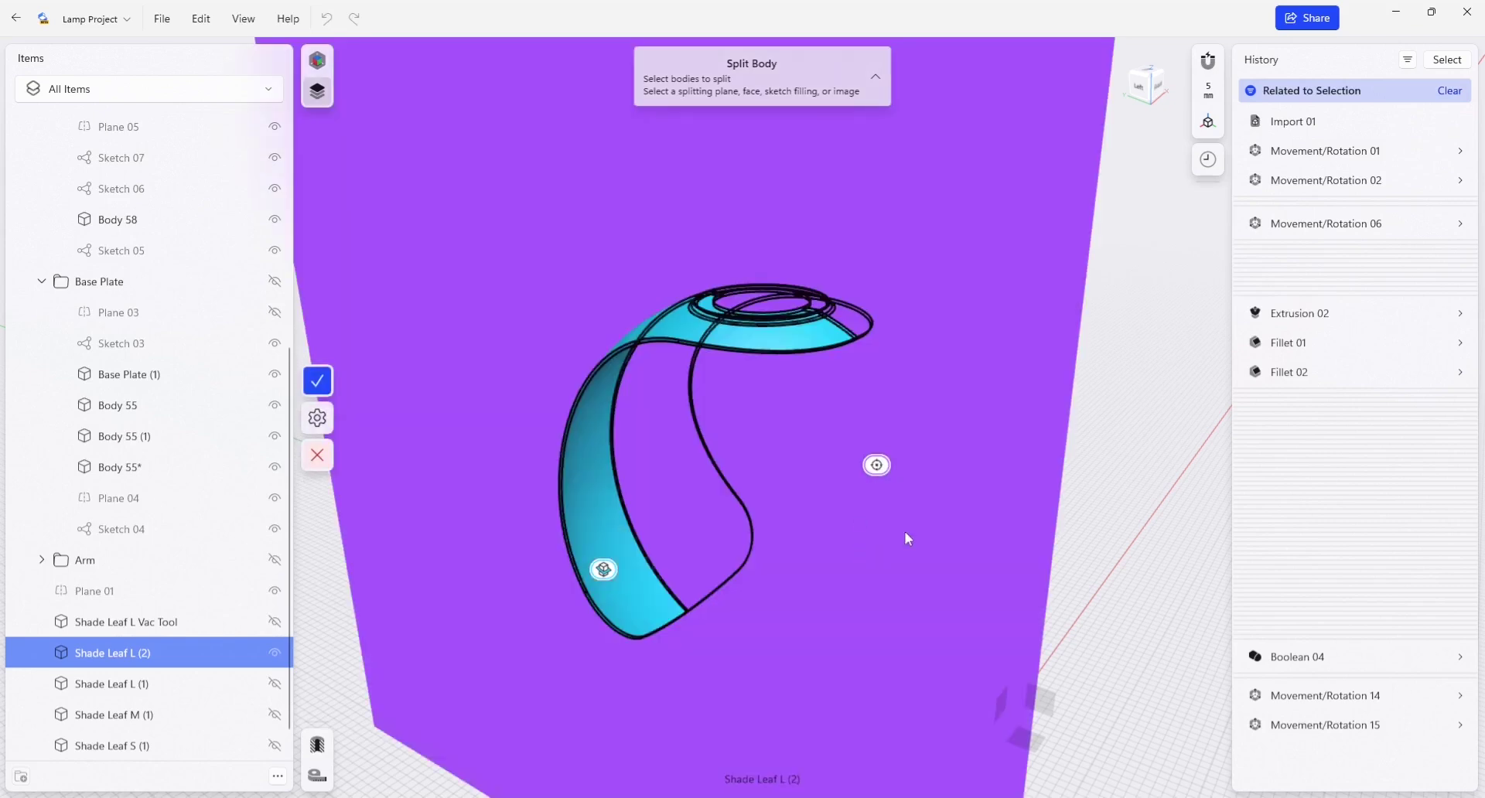
pyautogui.click(317, 381)
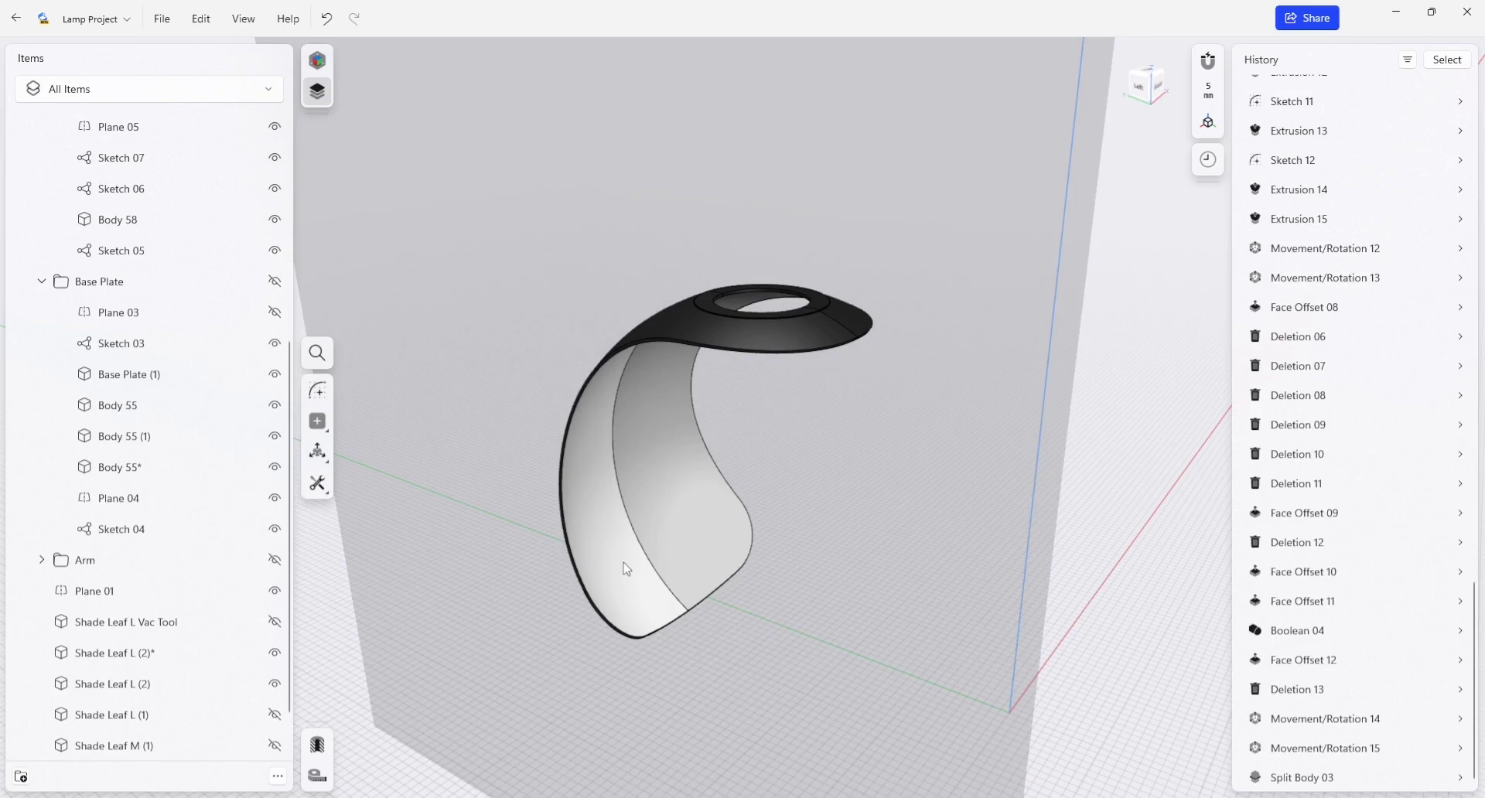
# Identify the near half of the split shade leaf, Shade Leaf L (2), and hide it
pyautogui.click(624, 561)
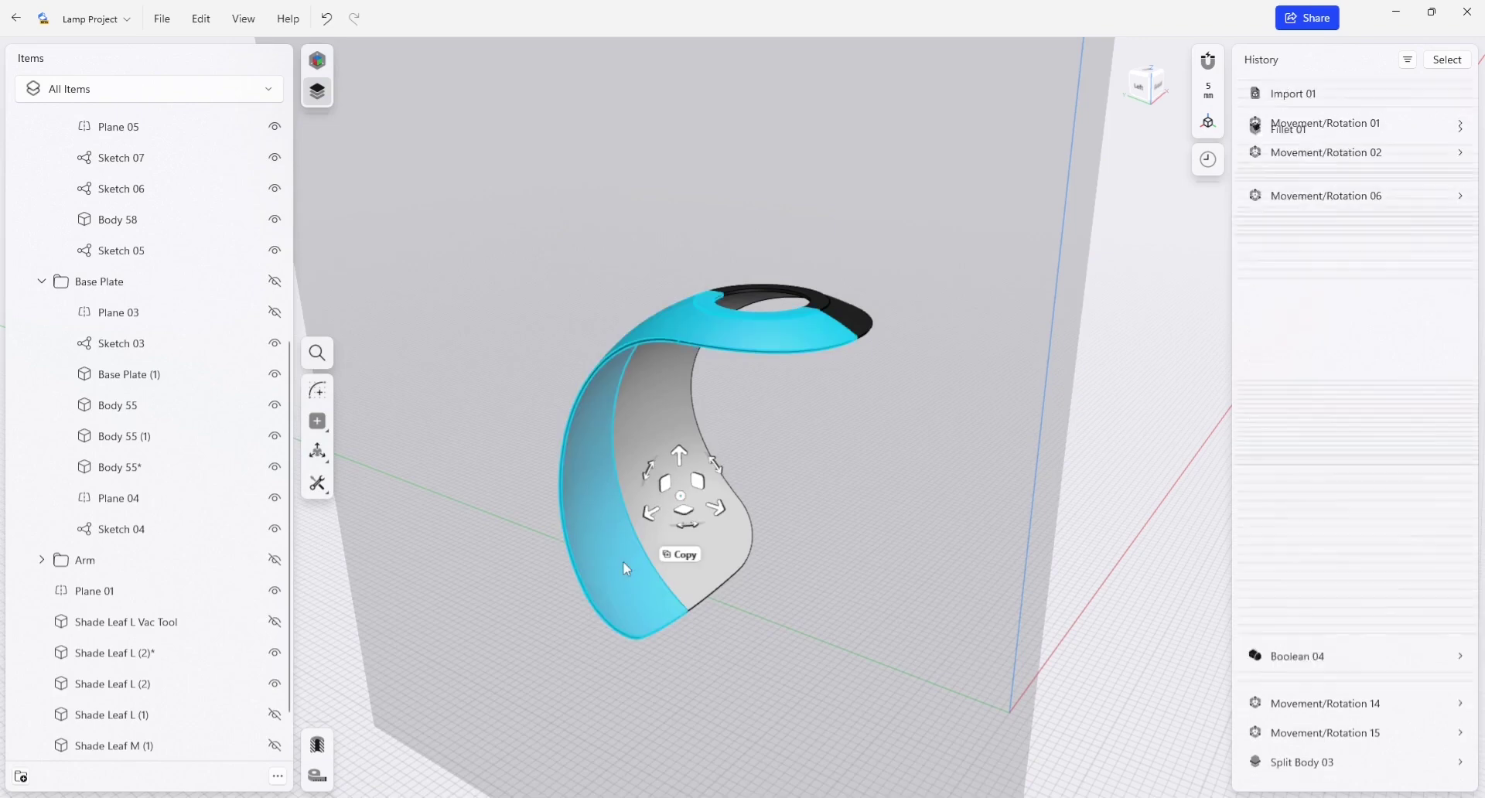
pyautogui.click(602, 560)
pyautogui.press('o')
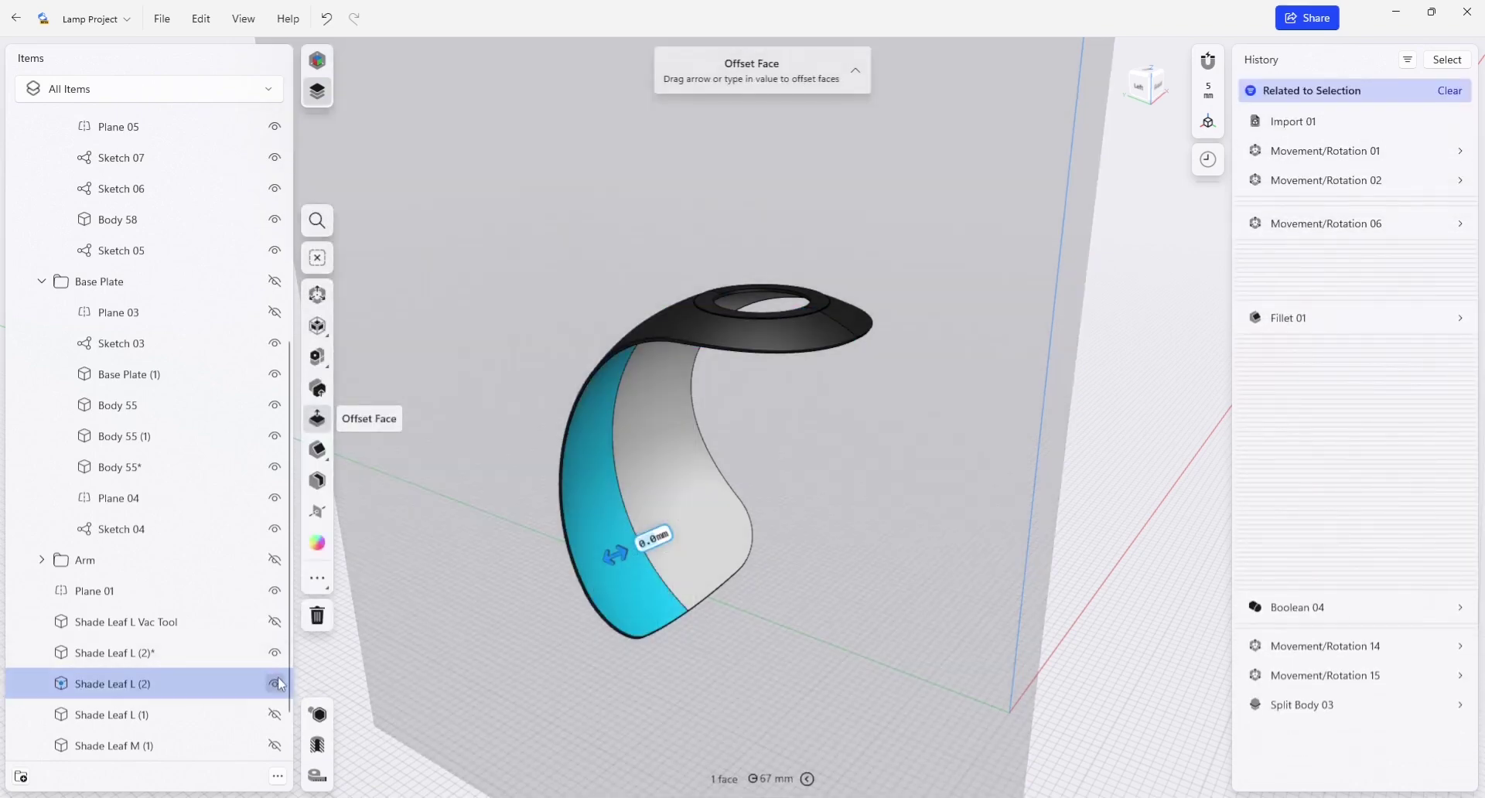
pyautogui.click(278, 680)
# Examine the remaining leaf half from several sides, focusing on the cut faces around the top ring
pyautogui.moveTo(787, 352); pyautogui.dragTo(868, 379, button='right')
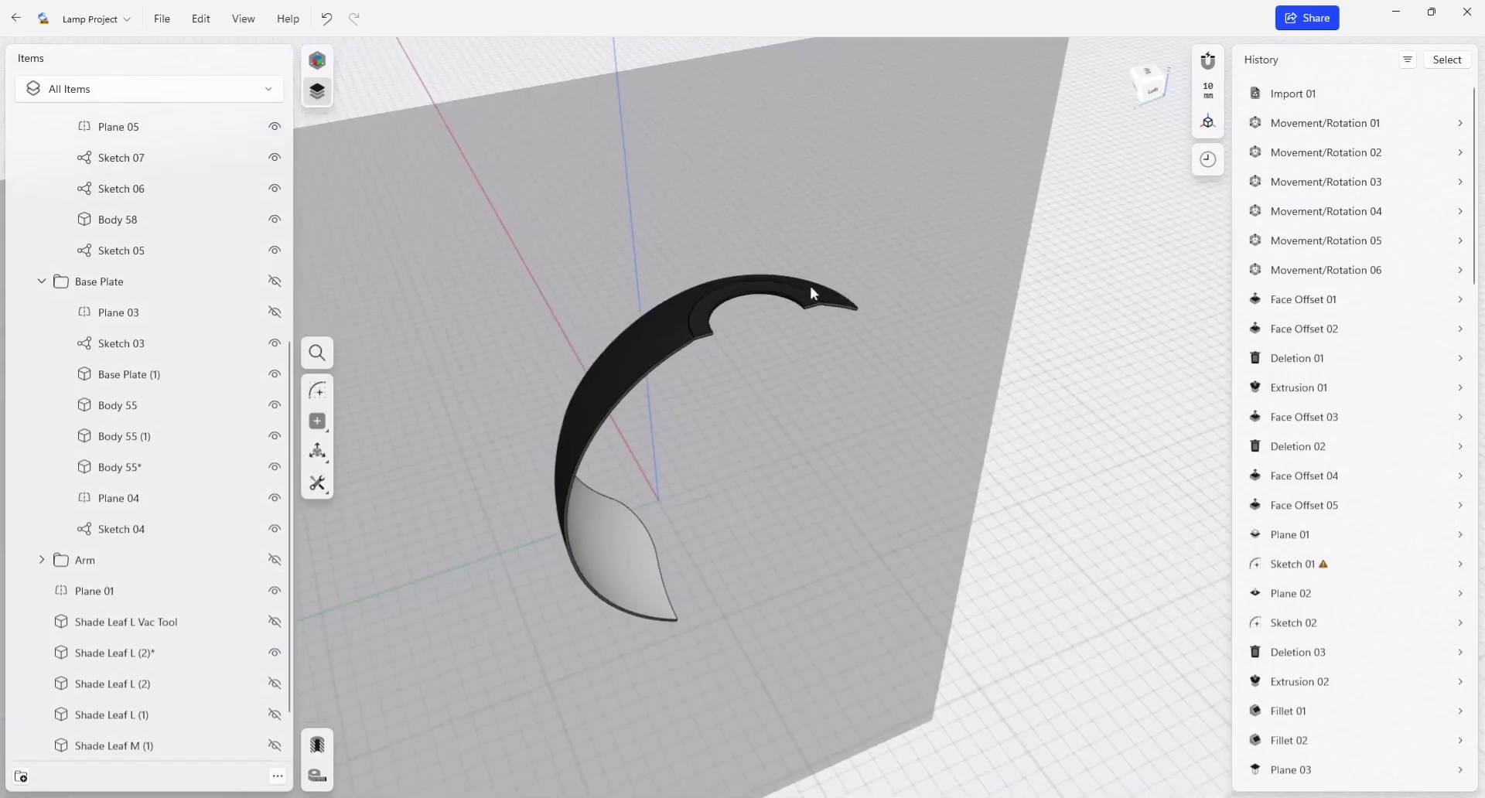
pyautogui.scroll(5, 810, 285)
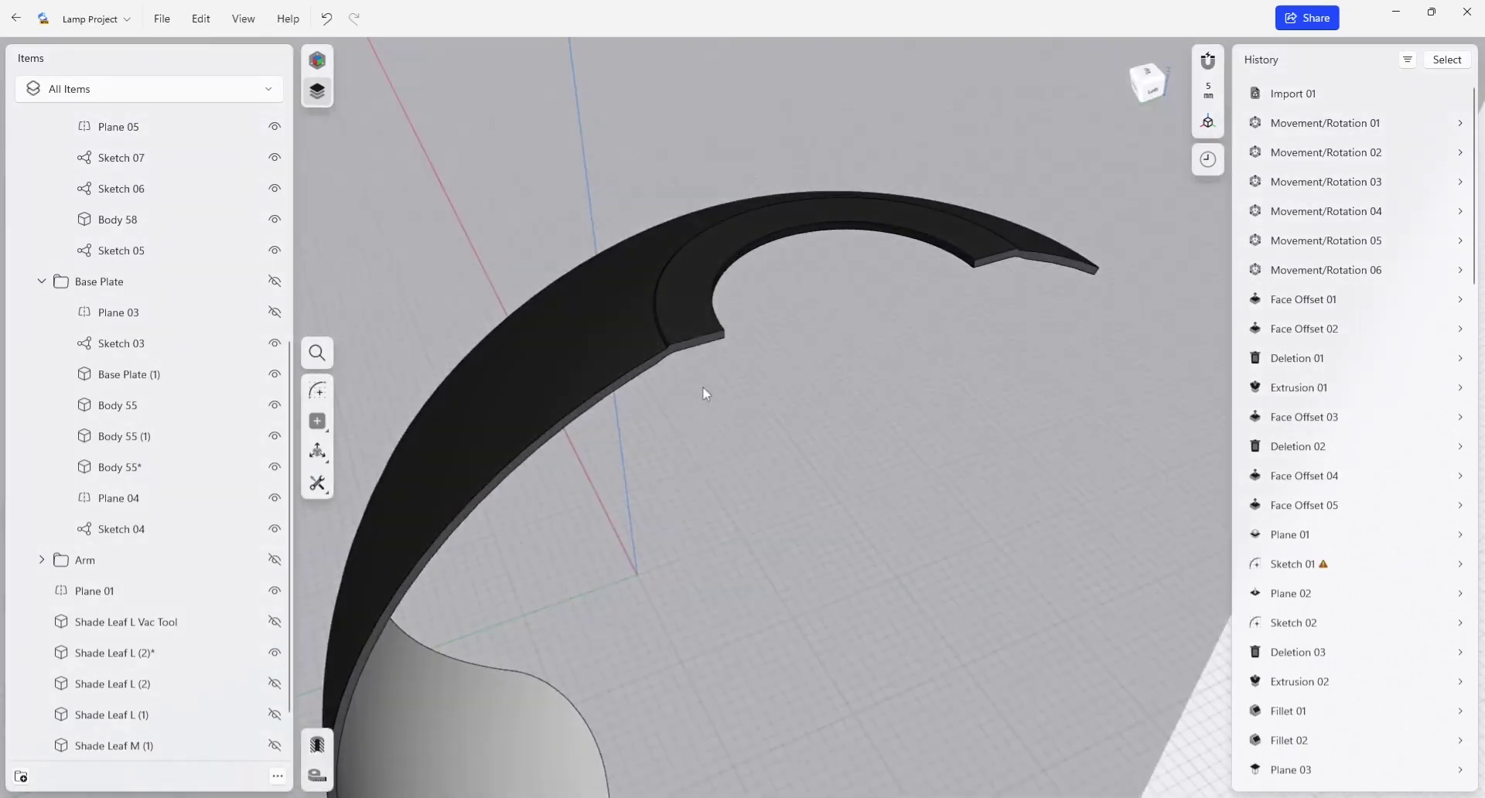
pyautogui.scroll(-3, 704, 389)
pyautogui.scroll(-3, 765, 472)
pyautogui.moveTo(765, 472); pyautogui.dragTo(754, 372, button='middle')
pyautogui.moveTo(754, 371); pyautogui.dragTo(815, 291, button='right')
pyautogui.scroll(3, 893, 195)
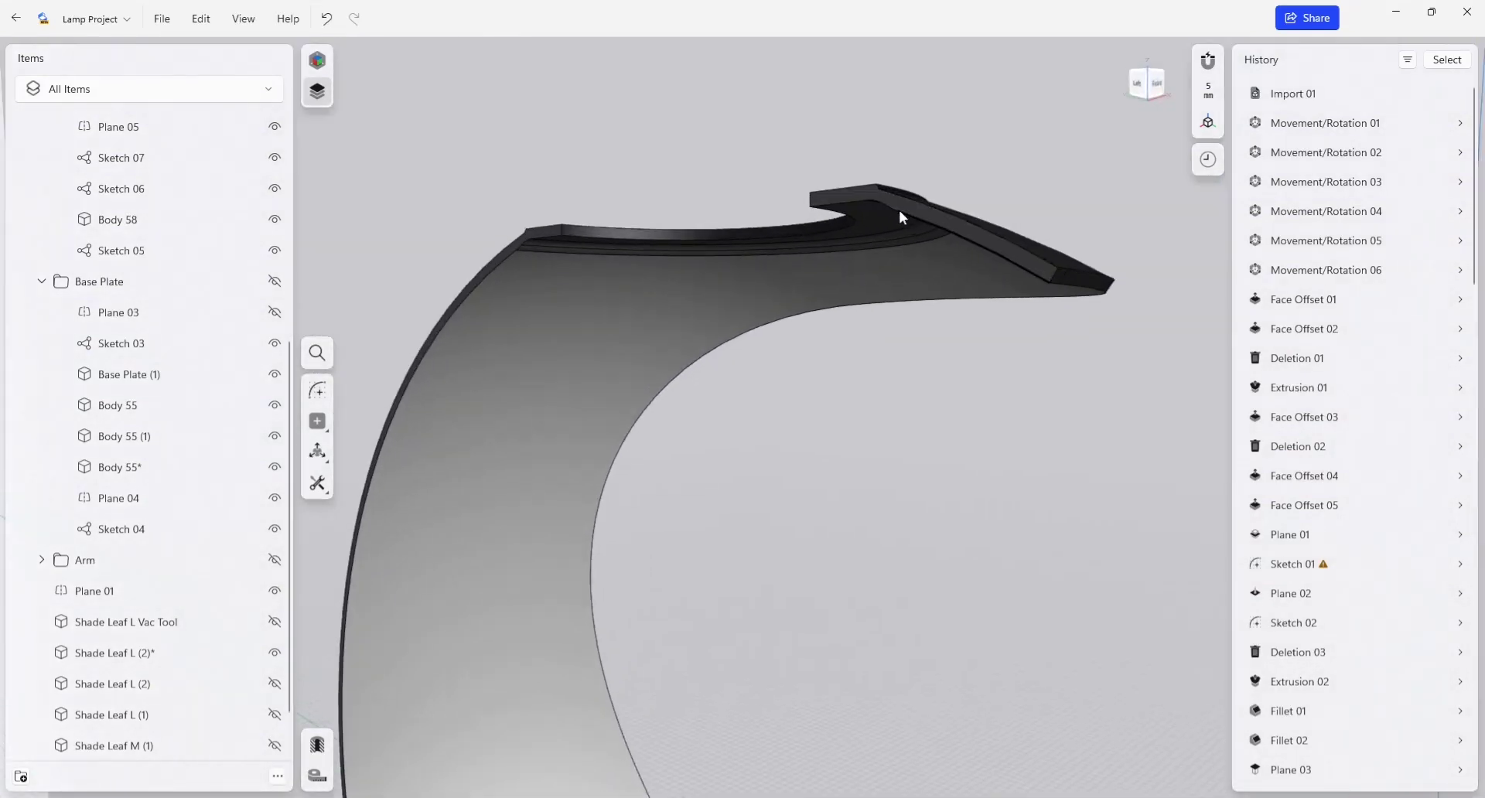
pyautogui.scroll(-3, 913, 263)
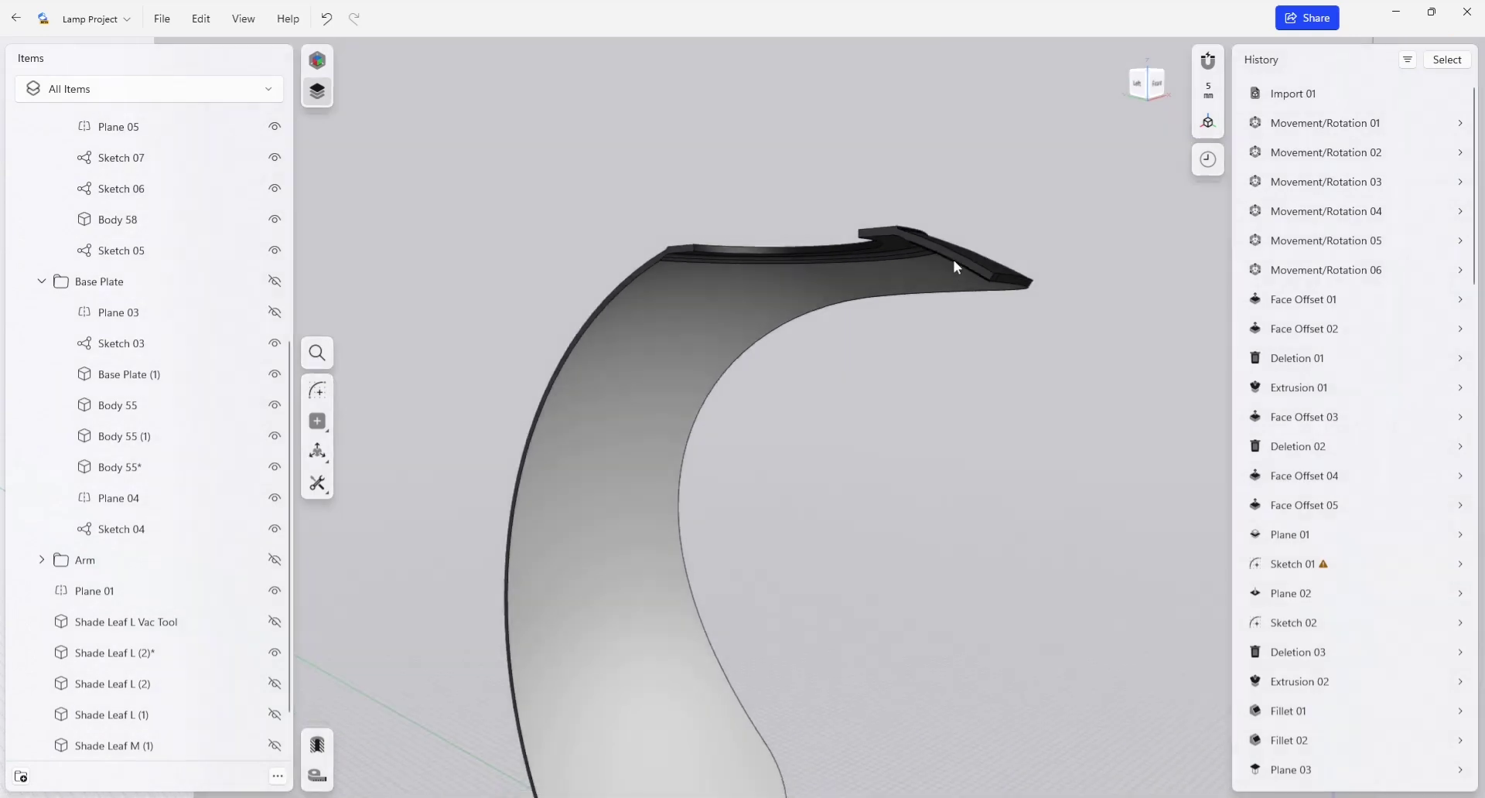
# Start a projection with Plane 01 and pick the leaf half's two cut faces as the items to project
pyautogui.click(954, 258)
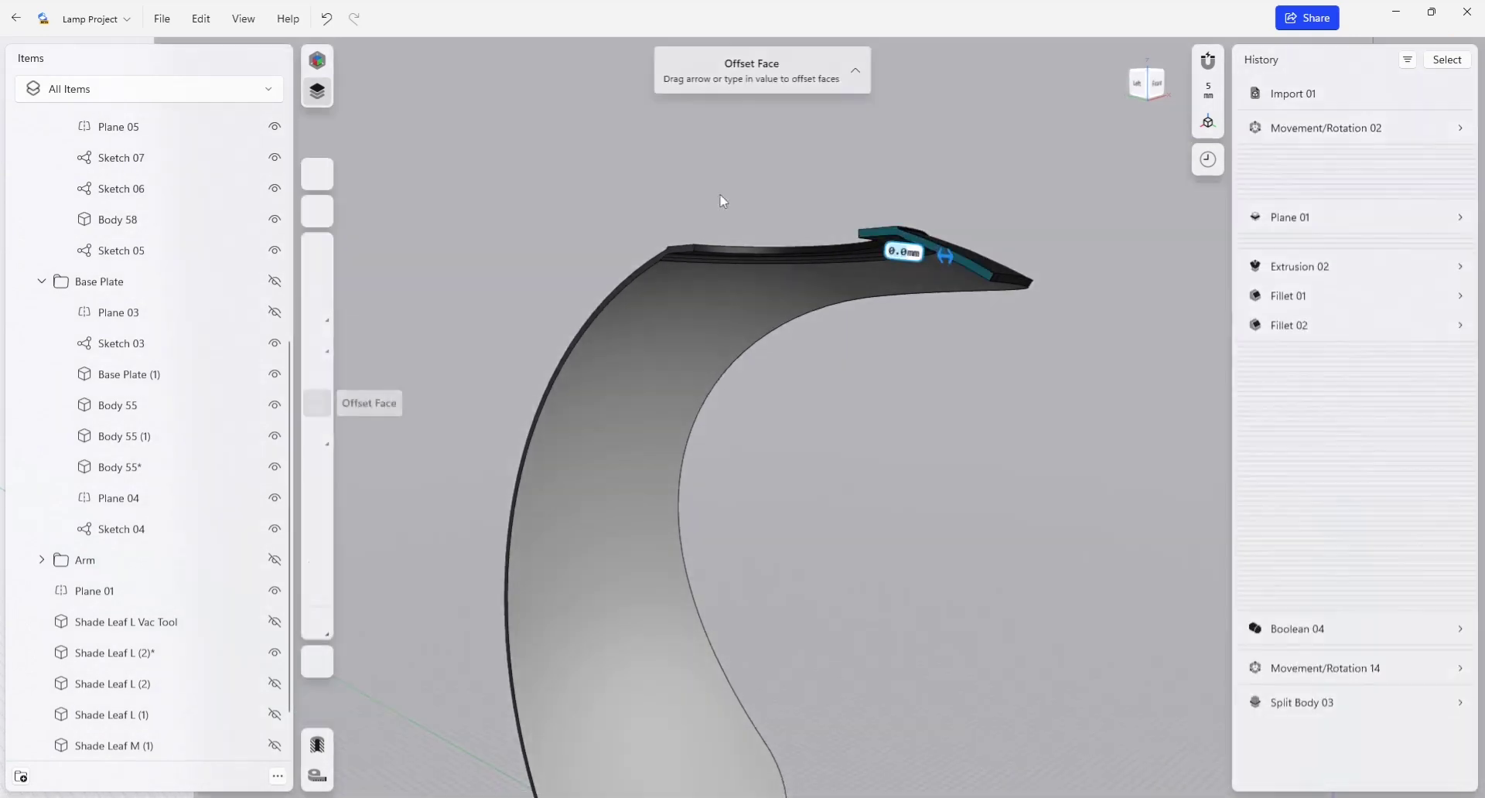
pyautogui.click(799, 328)
pyautogui.click(888, 355)
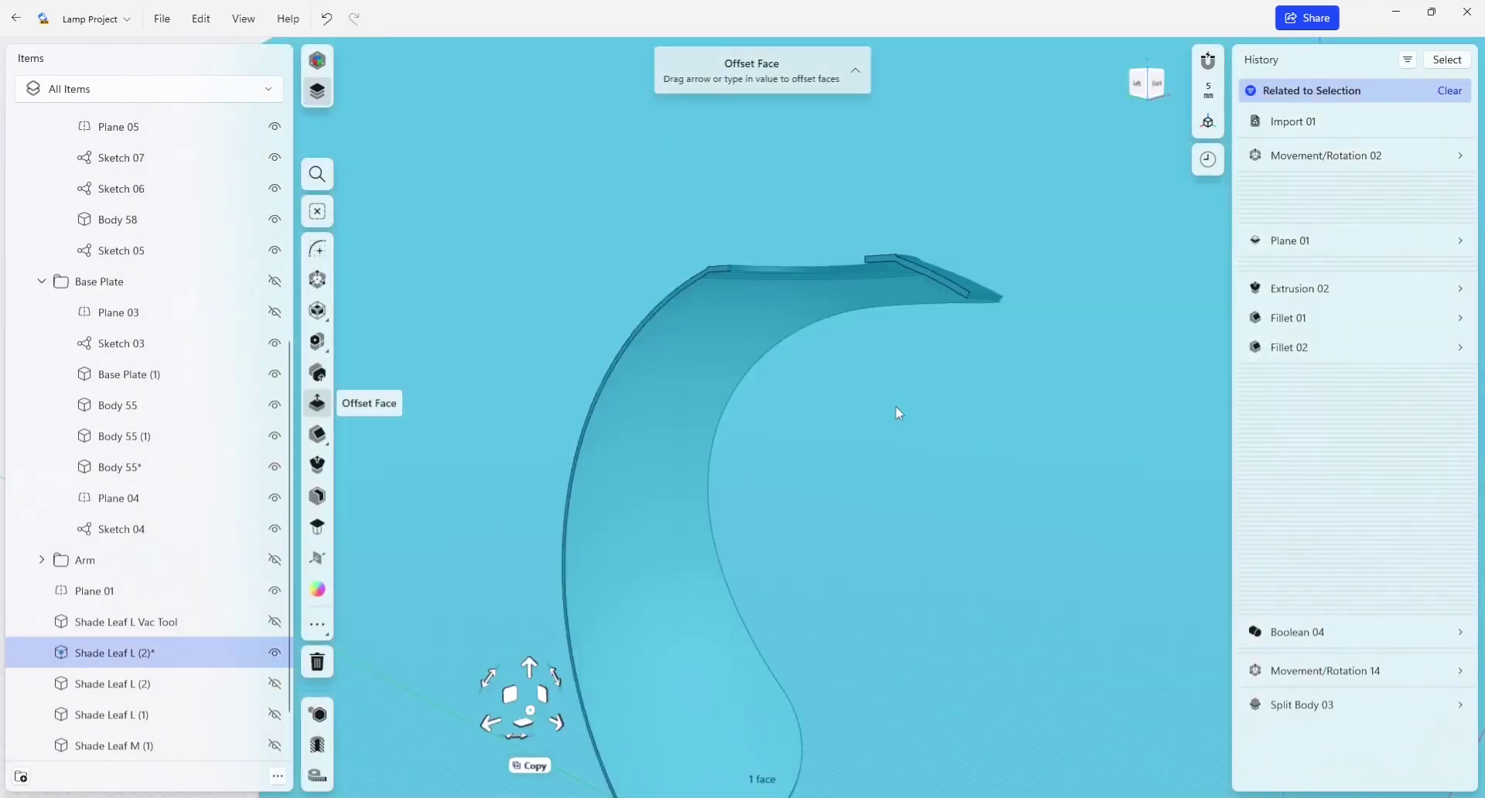
pyautogui.scroll(-5, 894, 399)
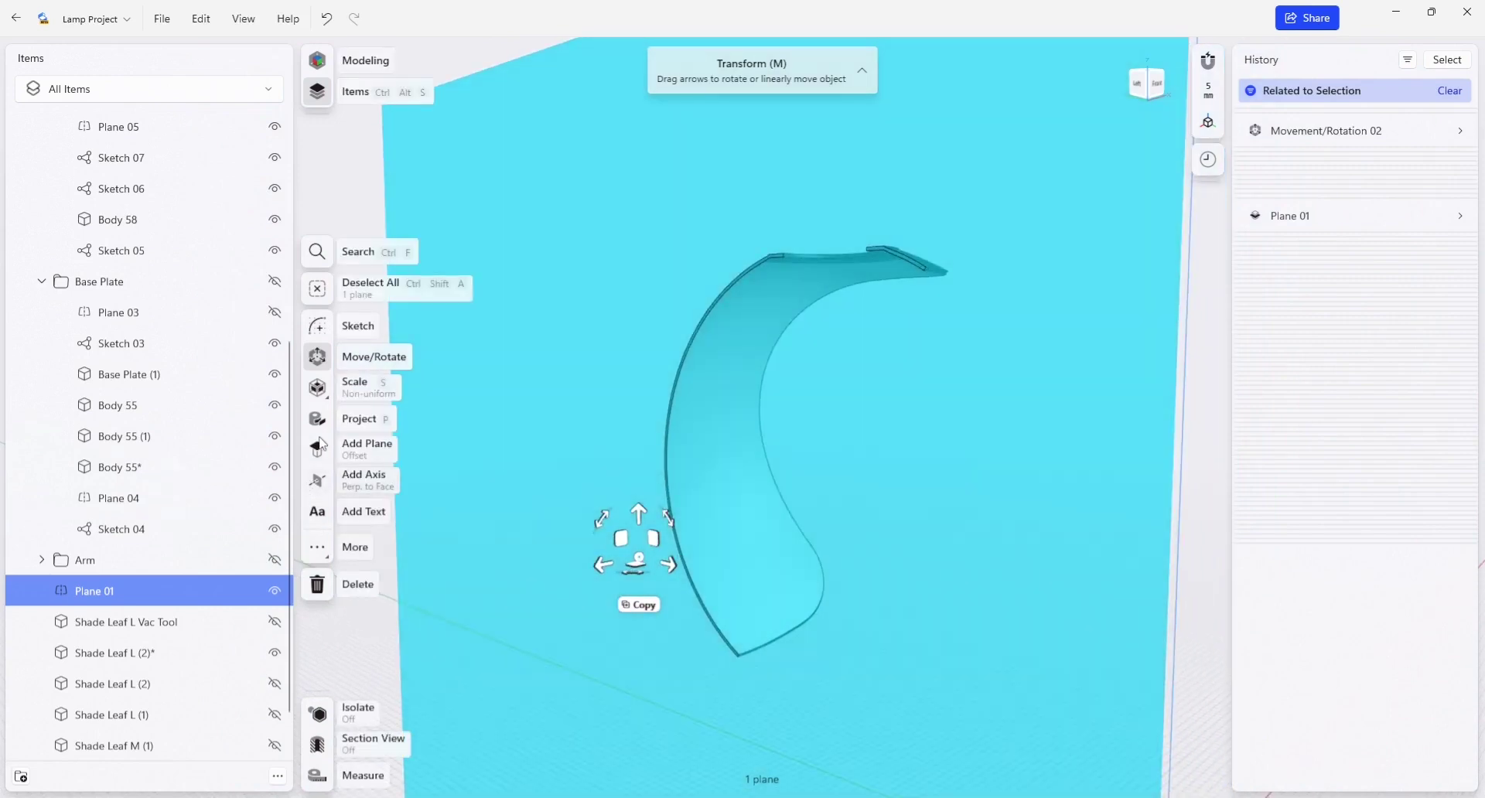
pyautogui.click(535, 470)
pyautogui.click(534, 461)
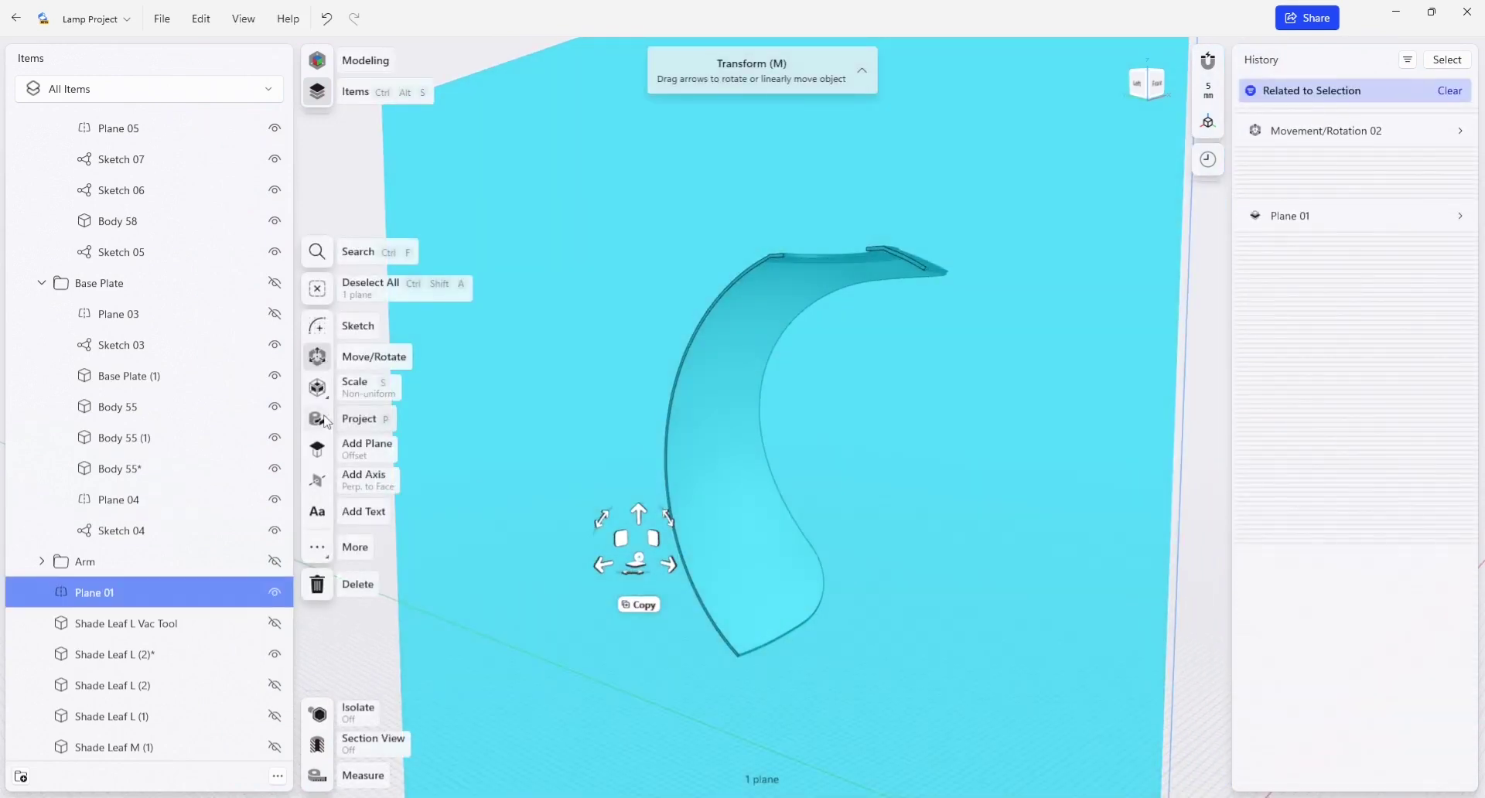
pyautogui.click(324, 420)
pyautogui.scroll(5, 949, 266)
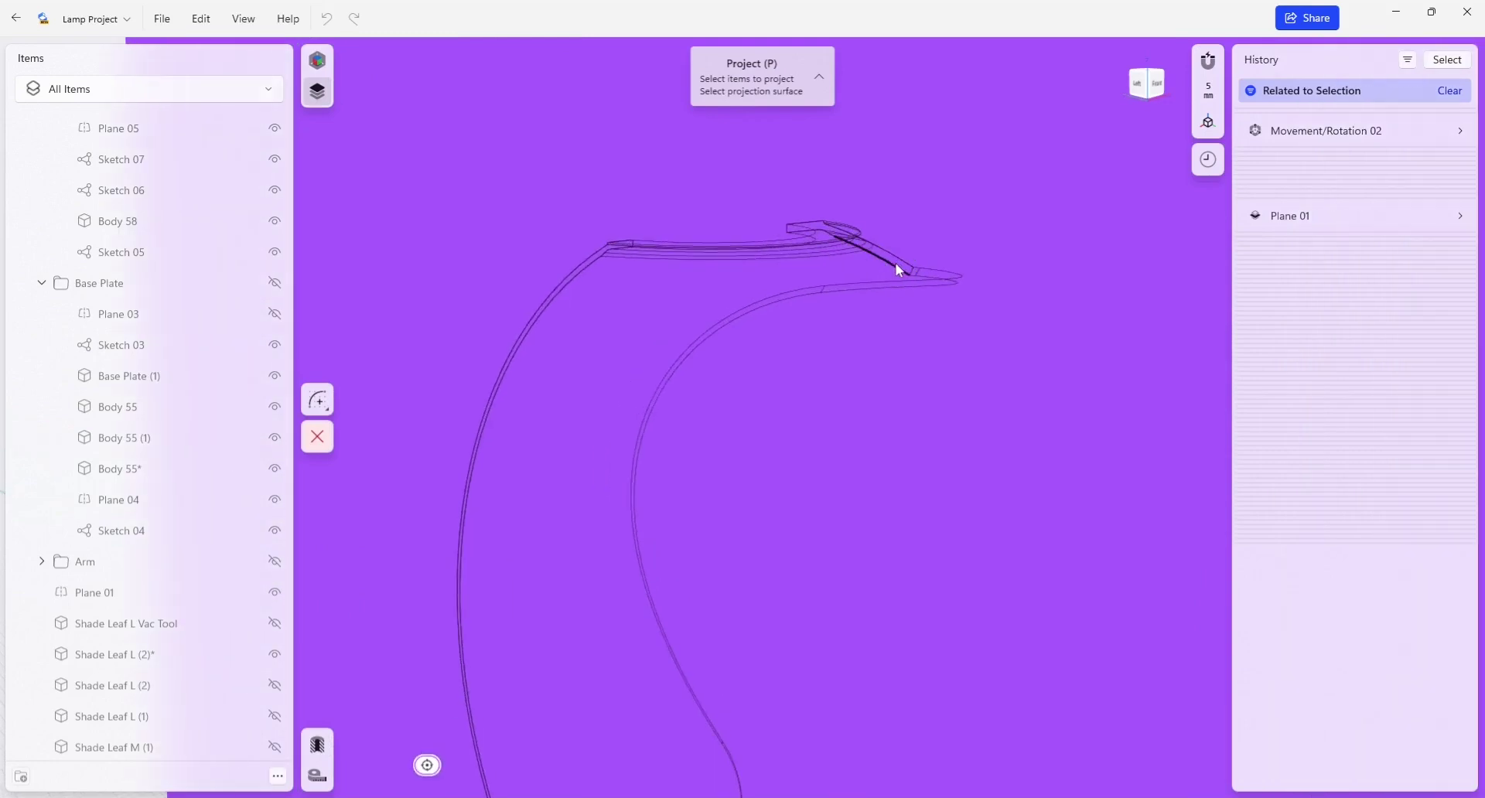
pyautogui.click(894, 262)
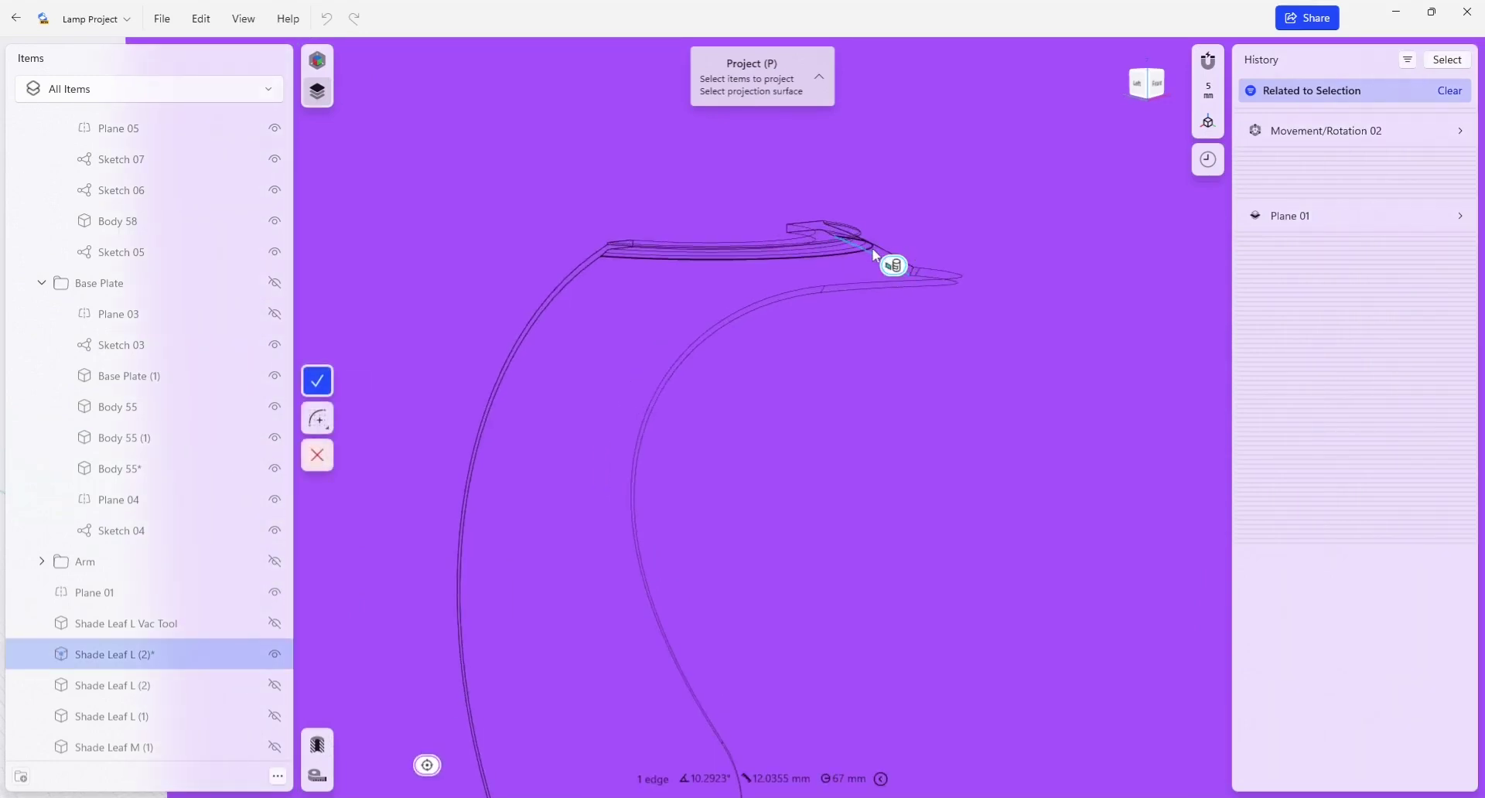
pyautogui.scroll(3, 875, 249)
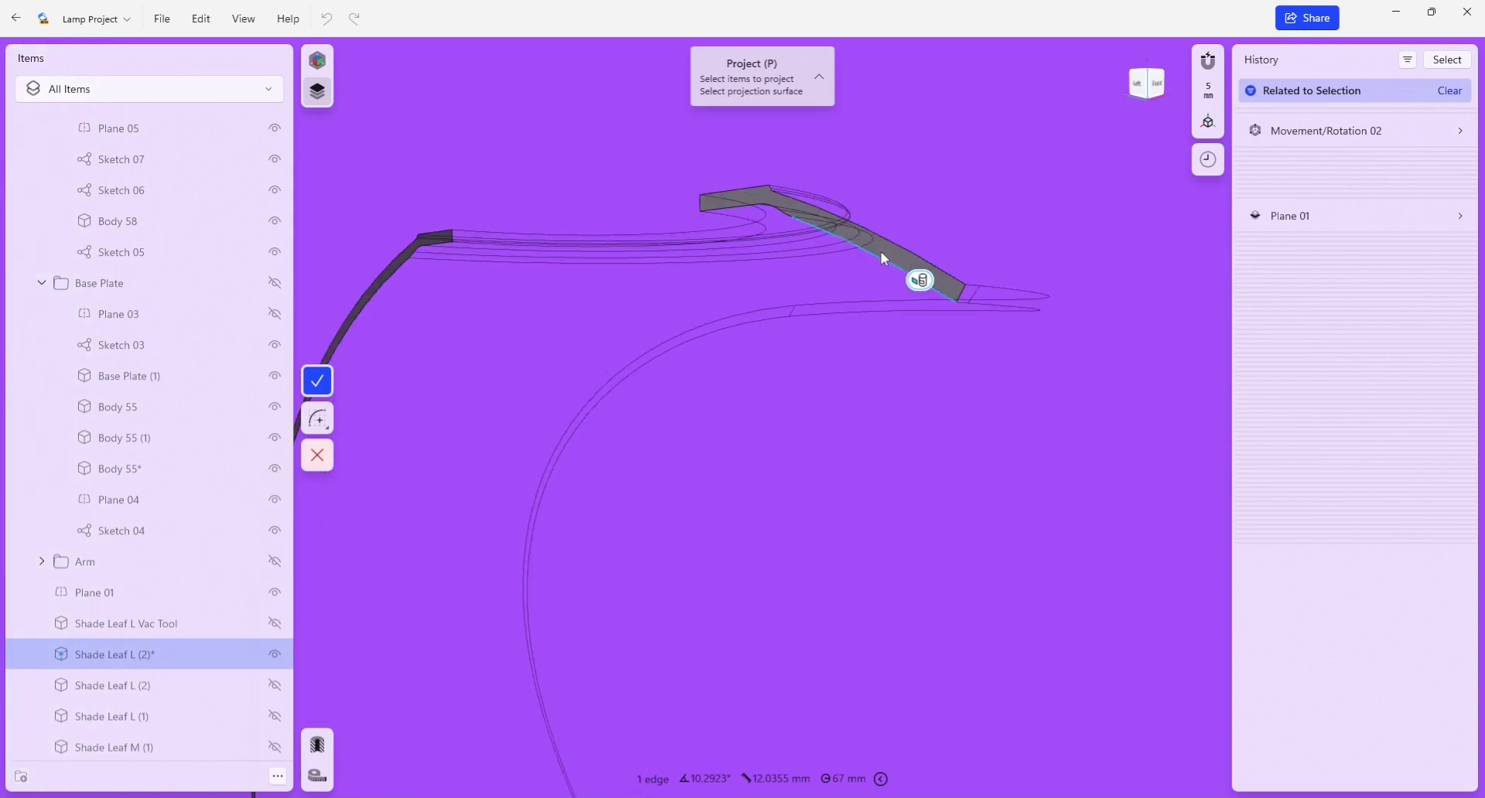
pyautogui.click(881, 254)
pyautogui.scroll(-2, 619, 284)
pyautogui.click(452, 271)
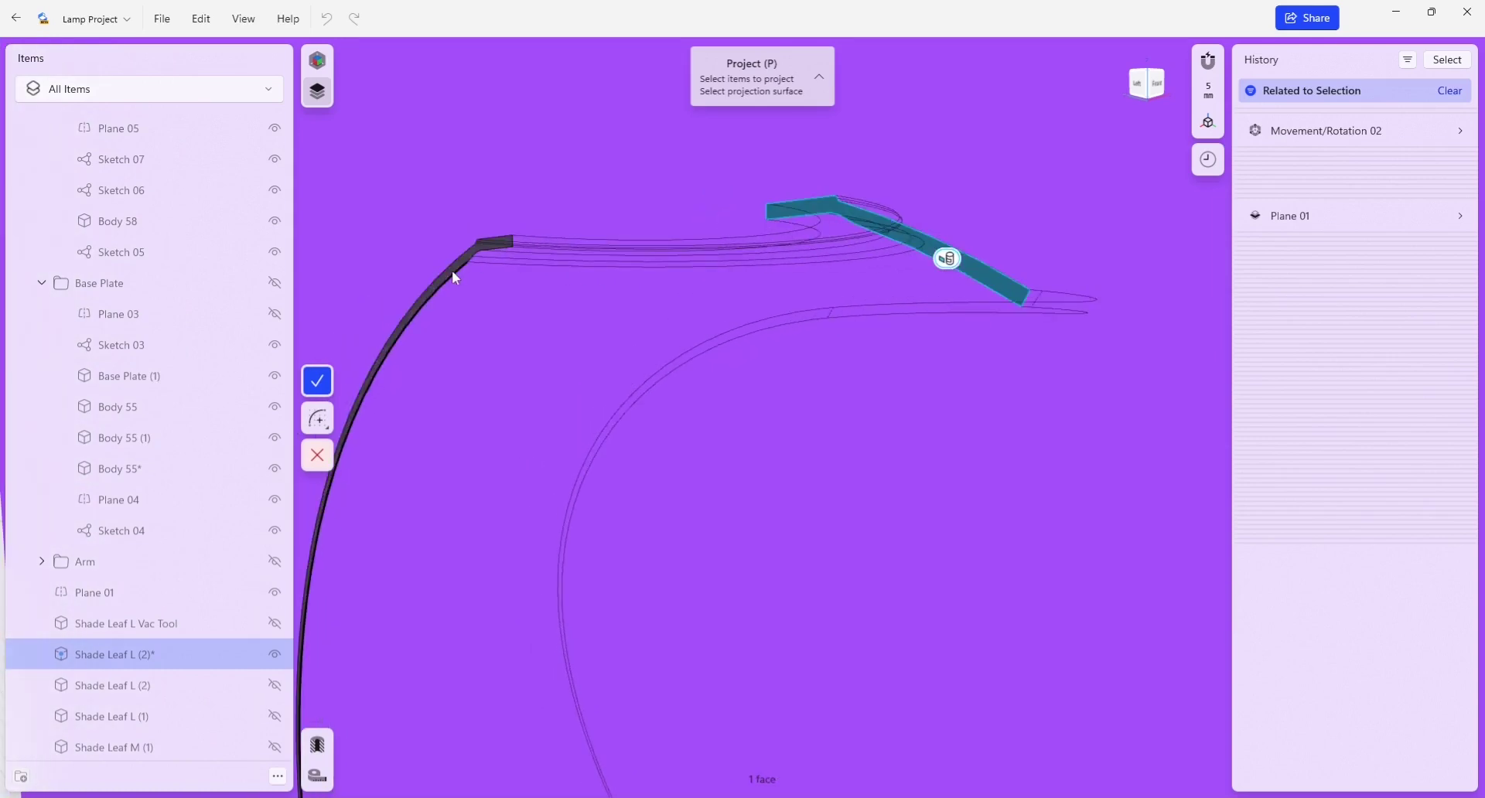
pyautogui.press('Return')
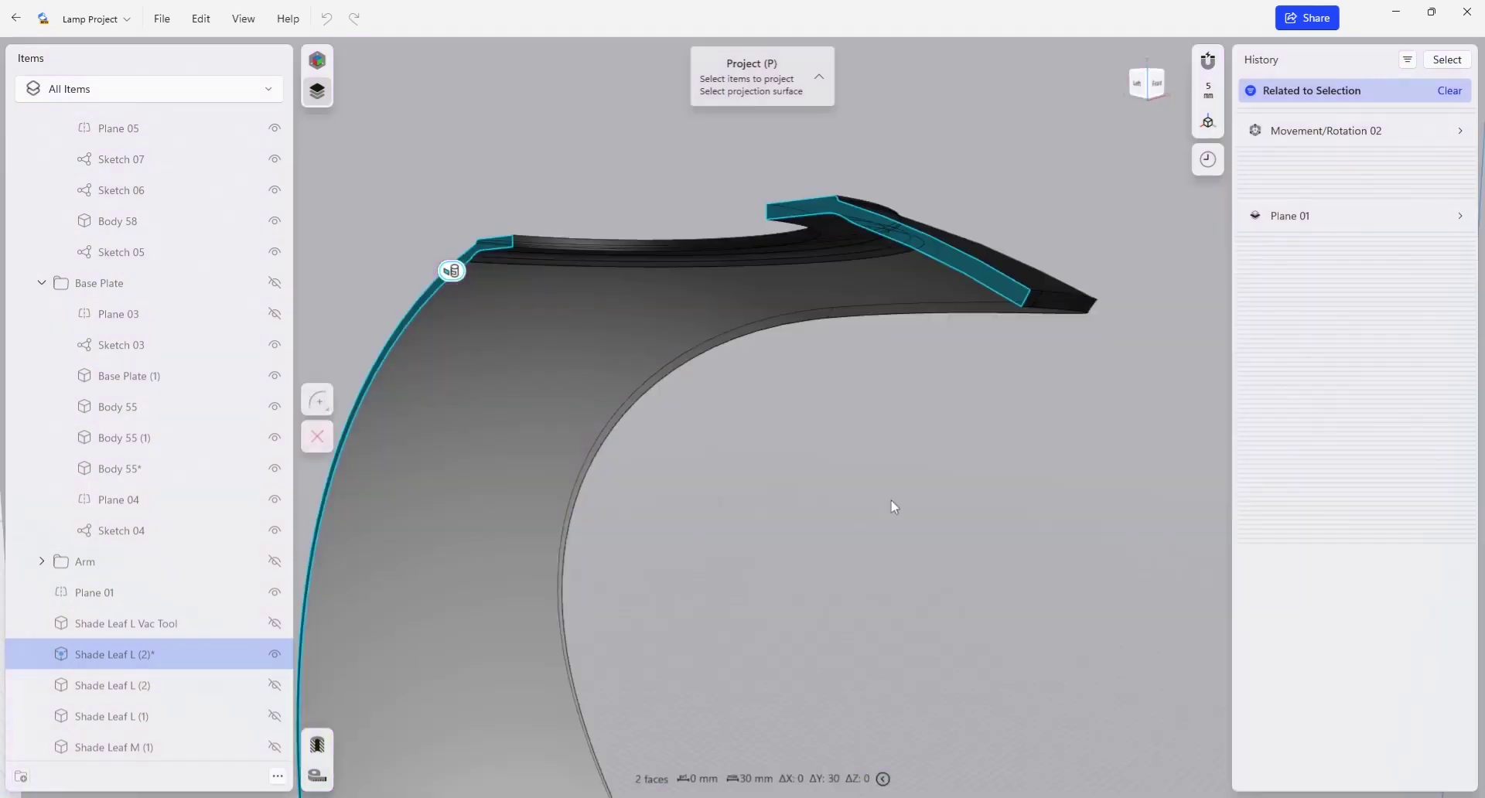
# Add the edges along the leaf half's curved outer rim, from the upper tip down to the bottom end, to the projected items
pyautogui.scroll(-4, 849, 487)
pyautogui.moveTo(625, 456); pyautogui.dragTo(791, 345, button='right')
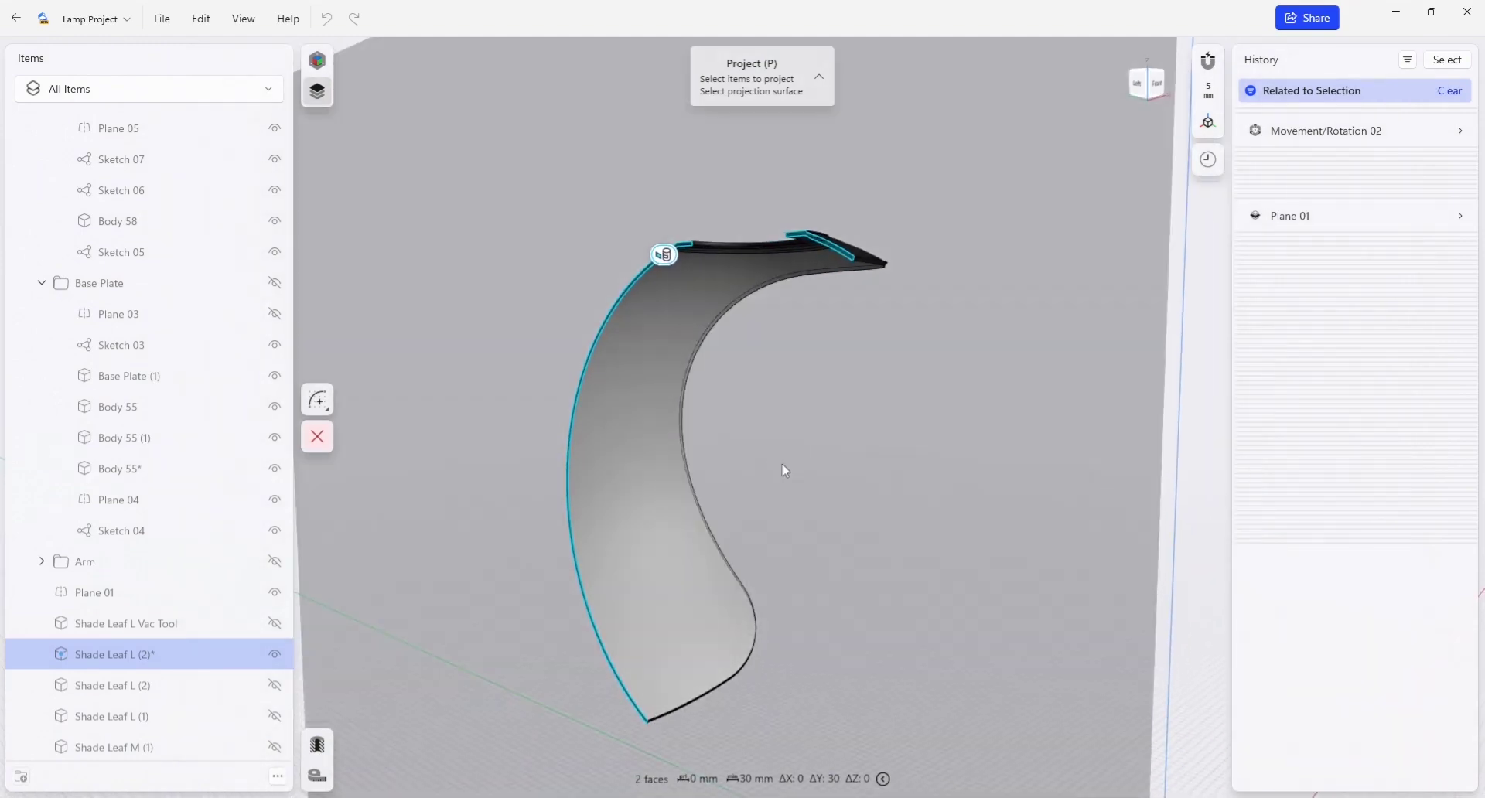
pyautogui.moveTo(824, 467); pyautogui.dragTo(745, 412, button='right')
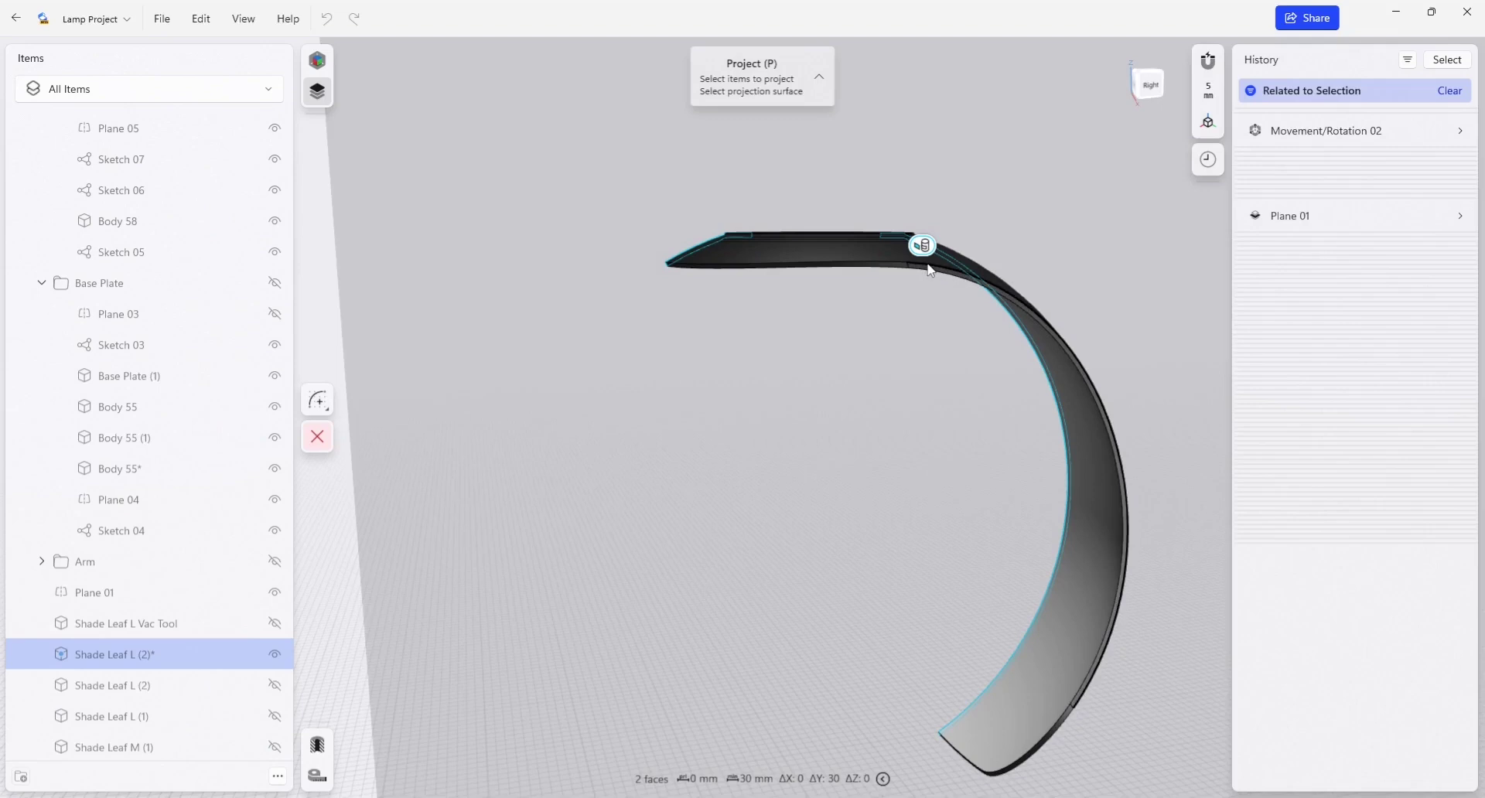
pyautogui.click(928, 268)
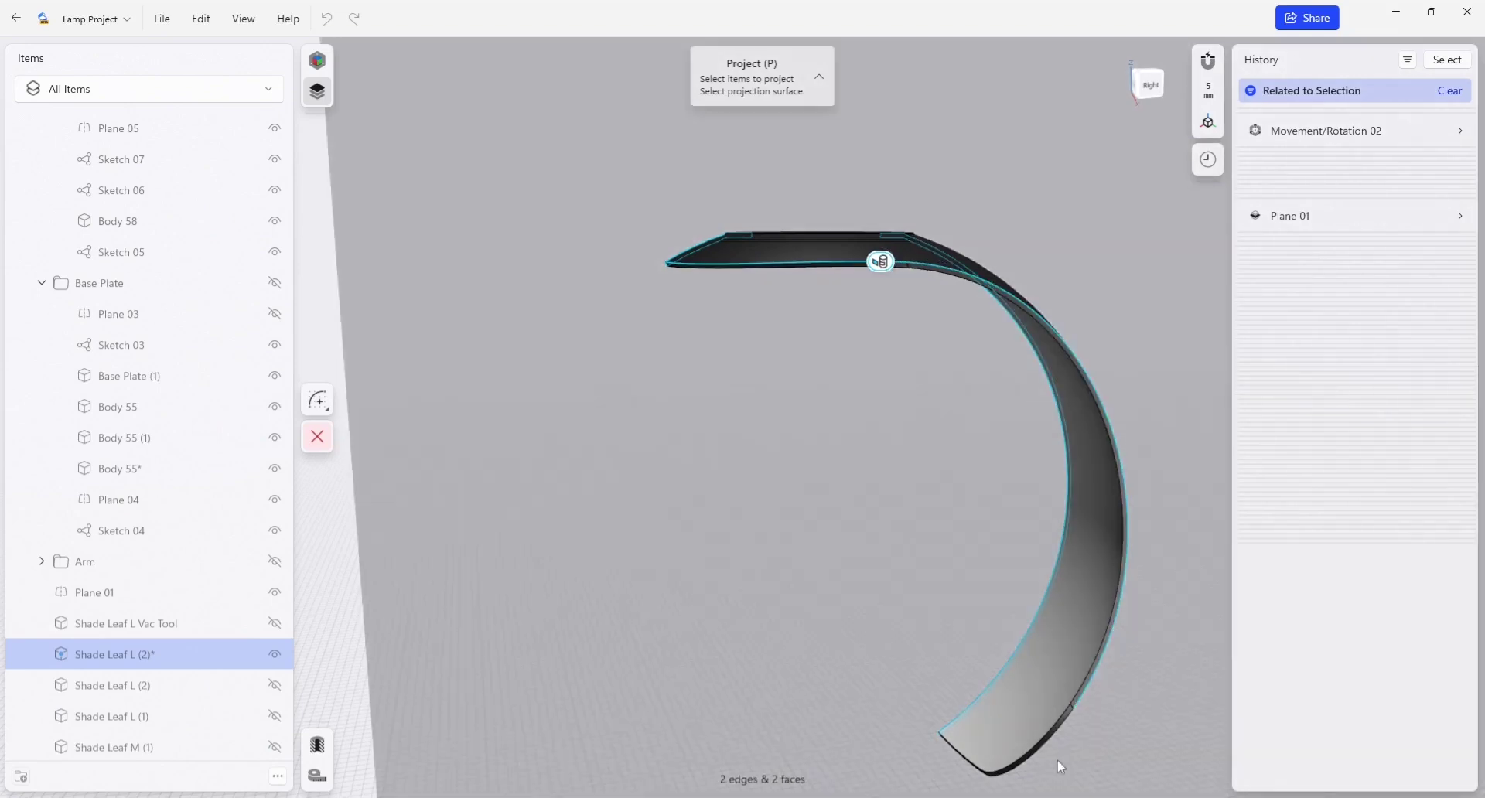
pyautogui.click(1052, 745)
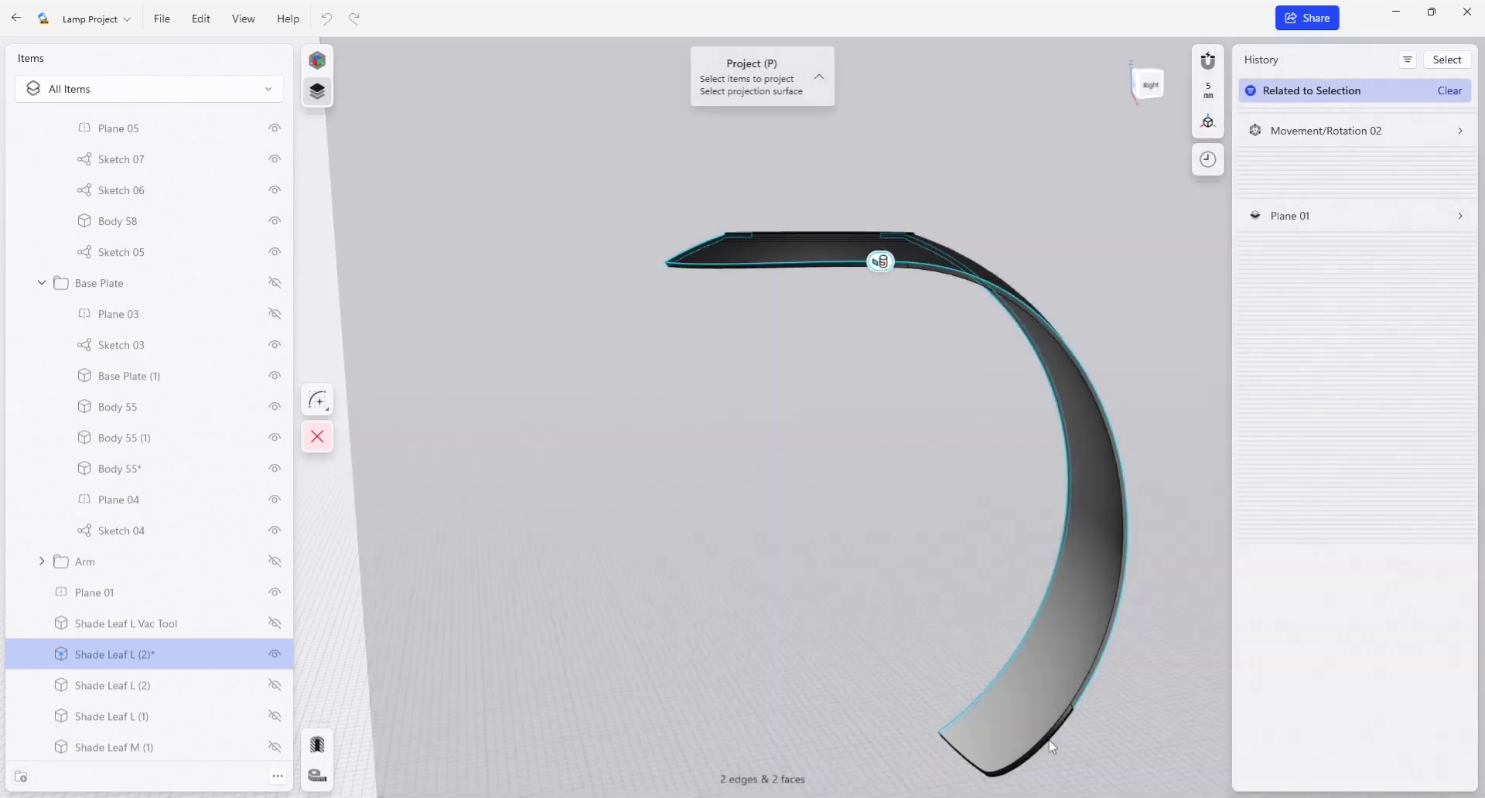
pyautogui.click(1051, 745)
pyautogui.moveTo(897, 637); pyautogui.dragTo(1016, 750, button='right')
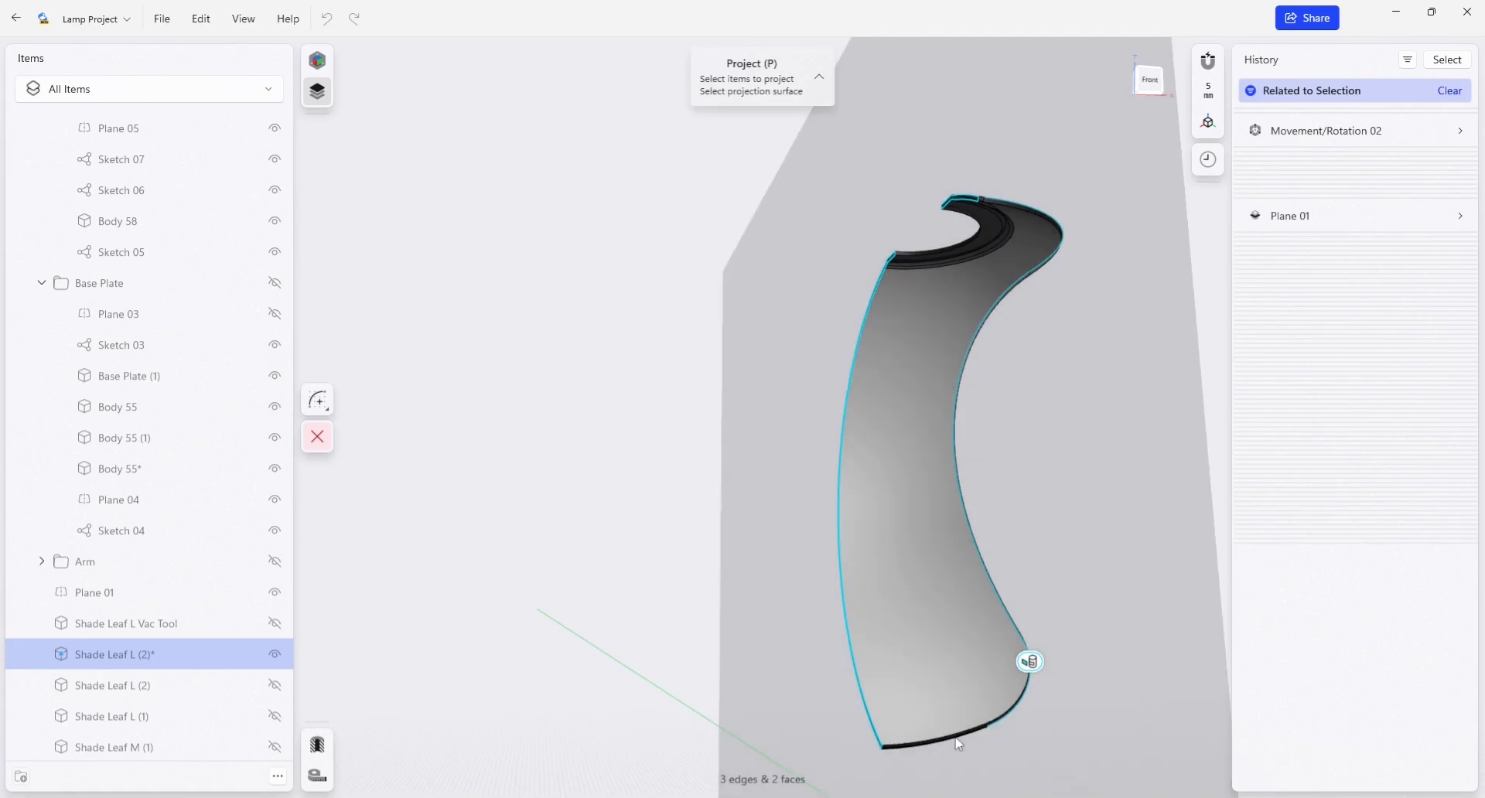
pyautogui.click(958, 741)
pyautogui.scroll(2, 981, 196)
pyautogui.scroll(5, 981, 196)
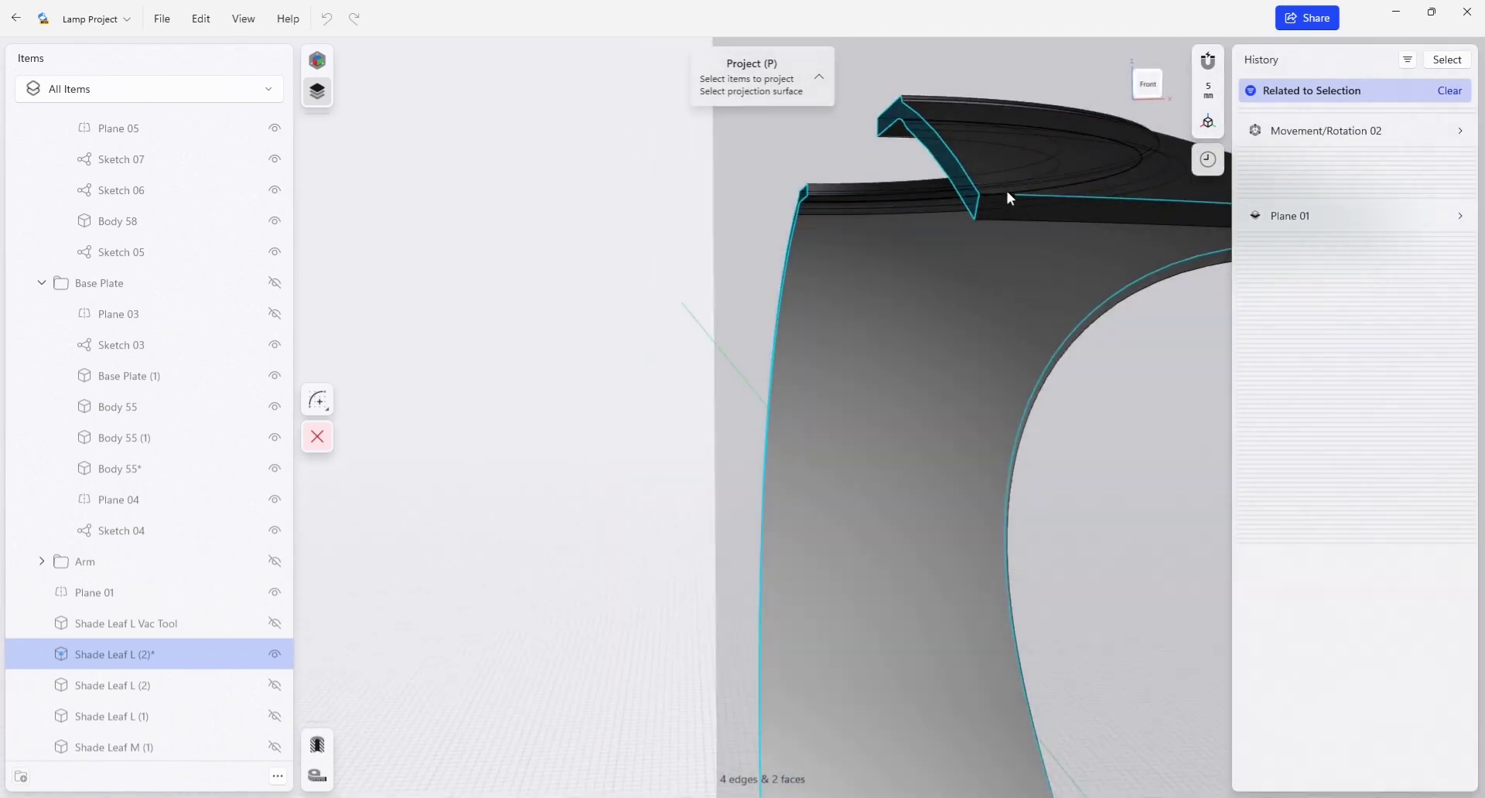
pyautogui.click(995, 195)
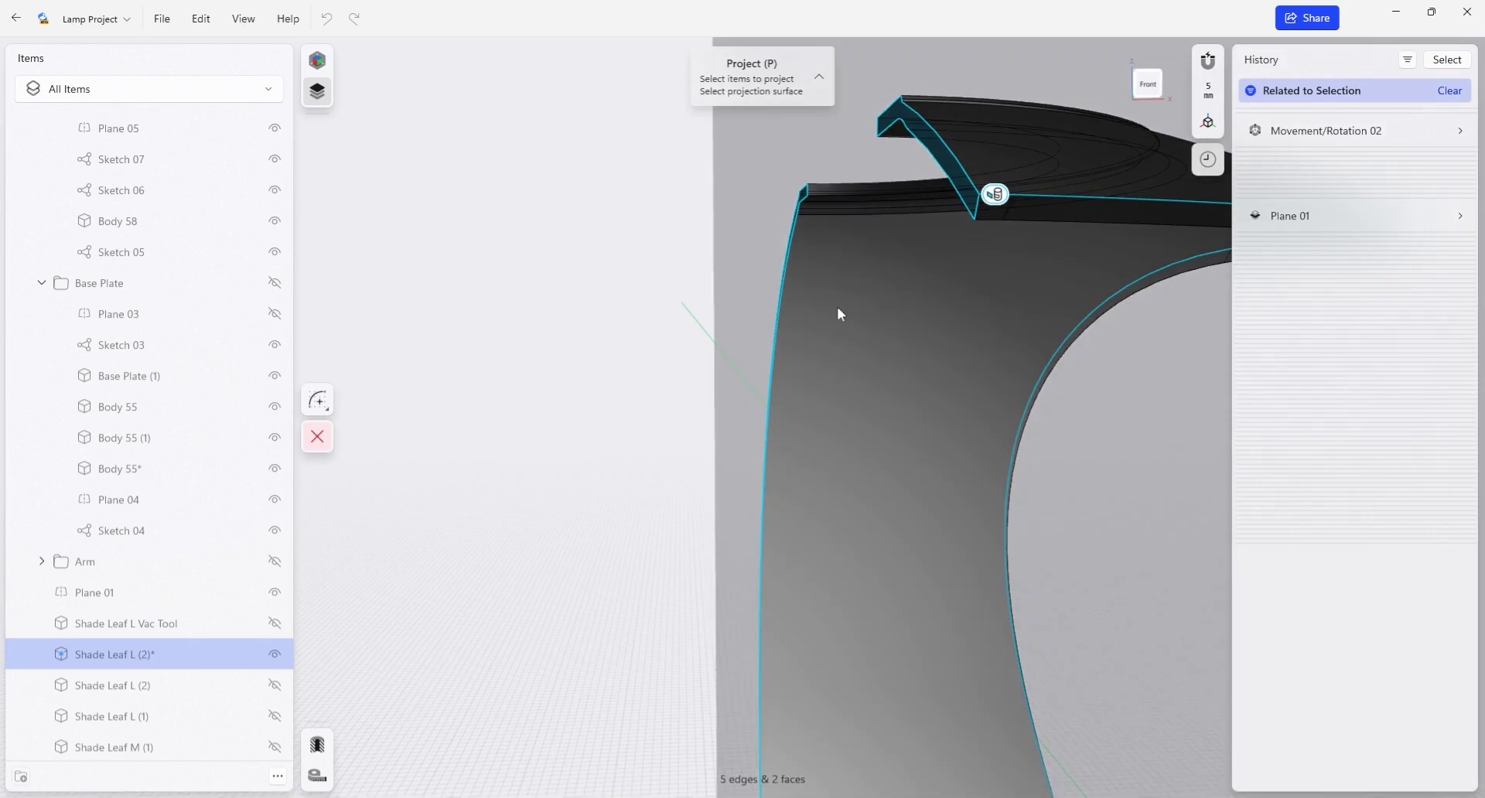
# Project the picked cut faces and outer rim edges of the leaf half onto Plane 01
pyautogui.moveTo(837, 307); pyautogui.dragTo(887, 302, button='right')
pyautogui.scroll(-10, 888, 309)
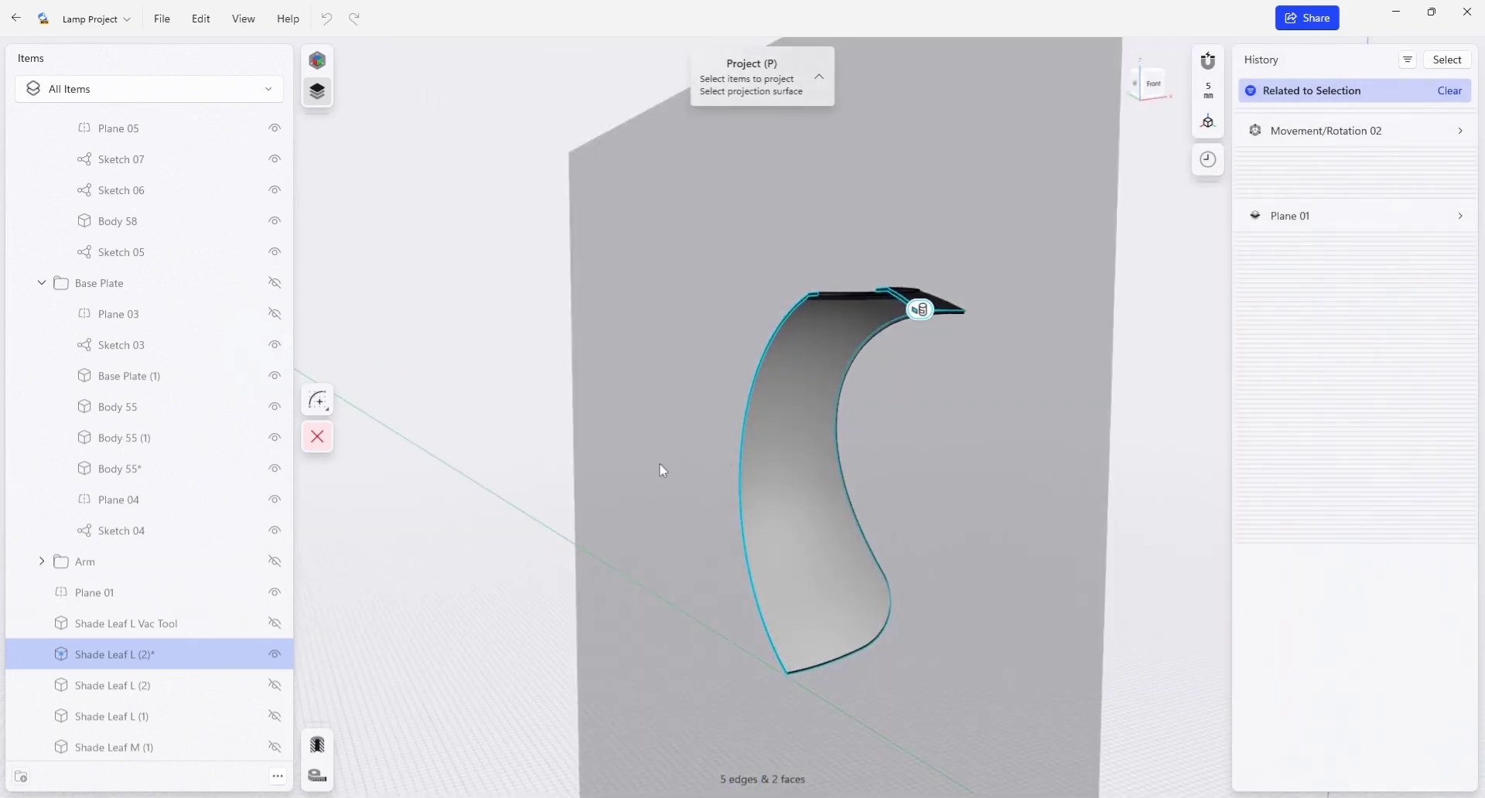
pyautogui.click(659, 464)
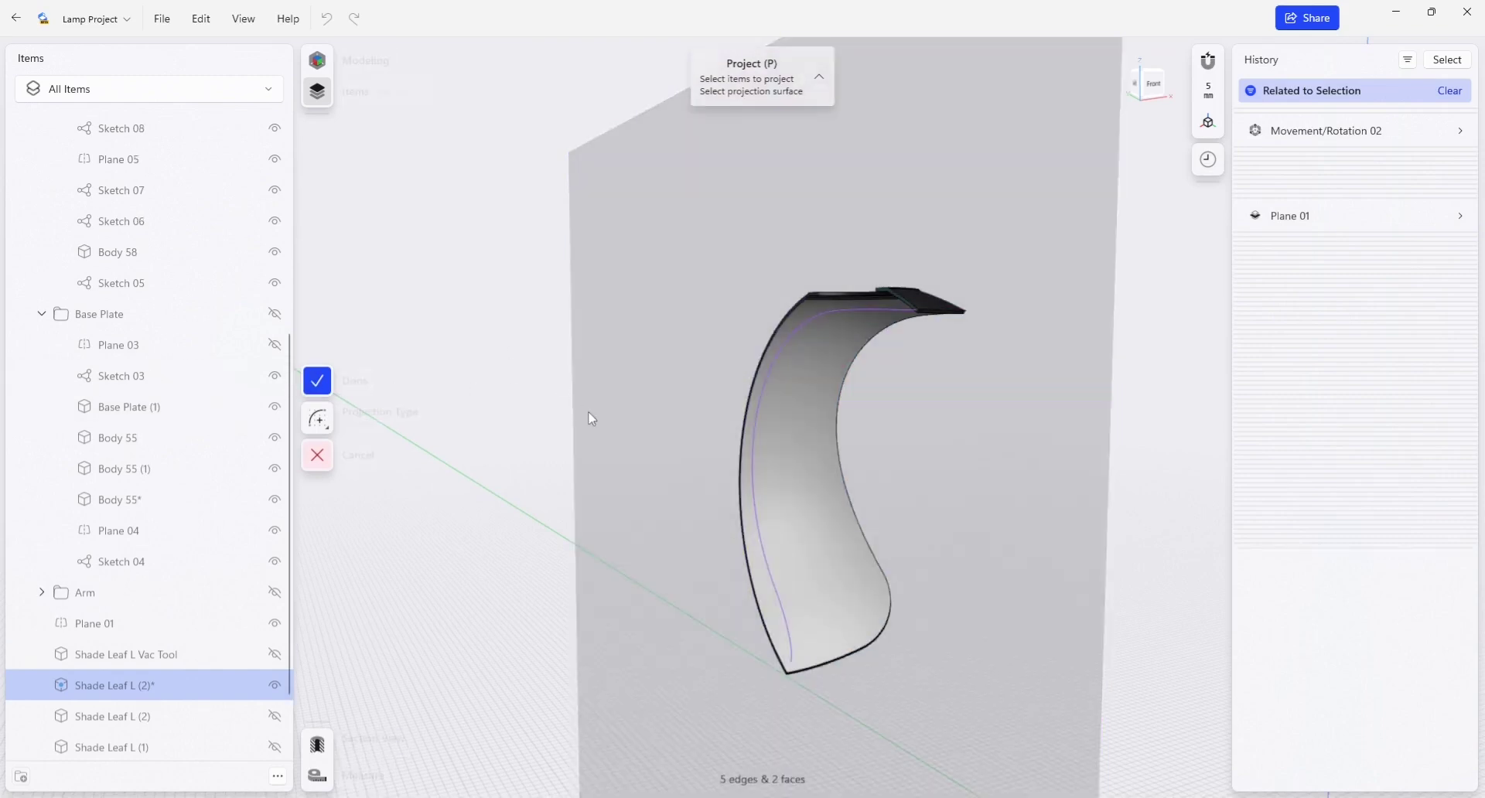
pyautogui.moveTo(782, 455); pyautogui.dragTo(911, 461, button='right')
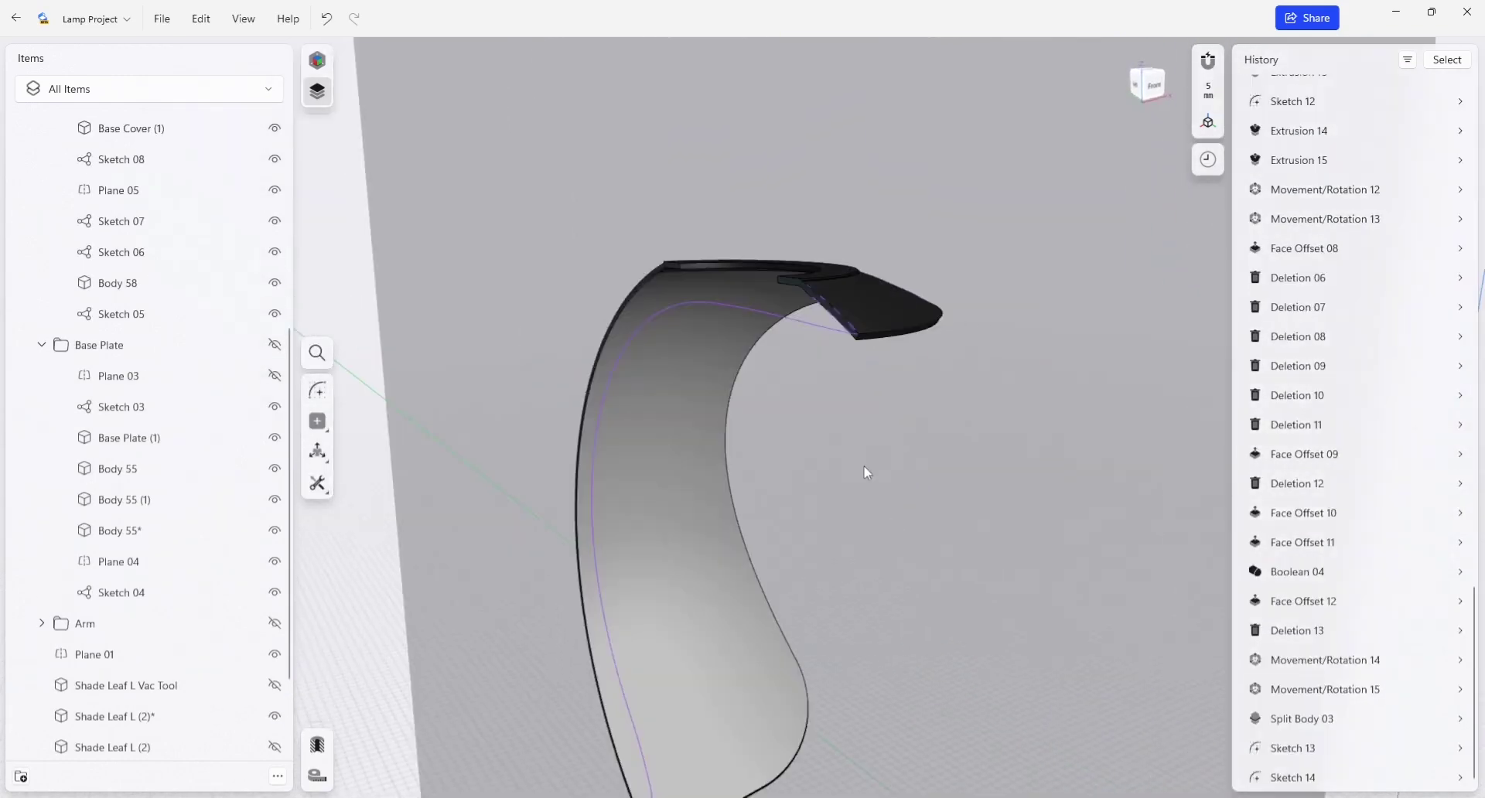
# Hide Plane 01 so only the leaf half and its projected outline are displayed
pyautogui.doubleClick(879, 348)
pyautogui.click(867, 450)
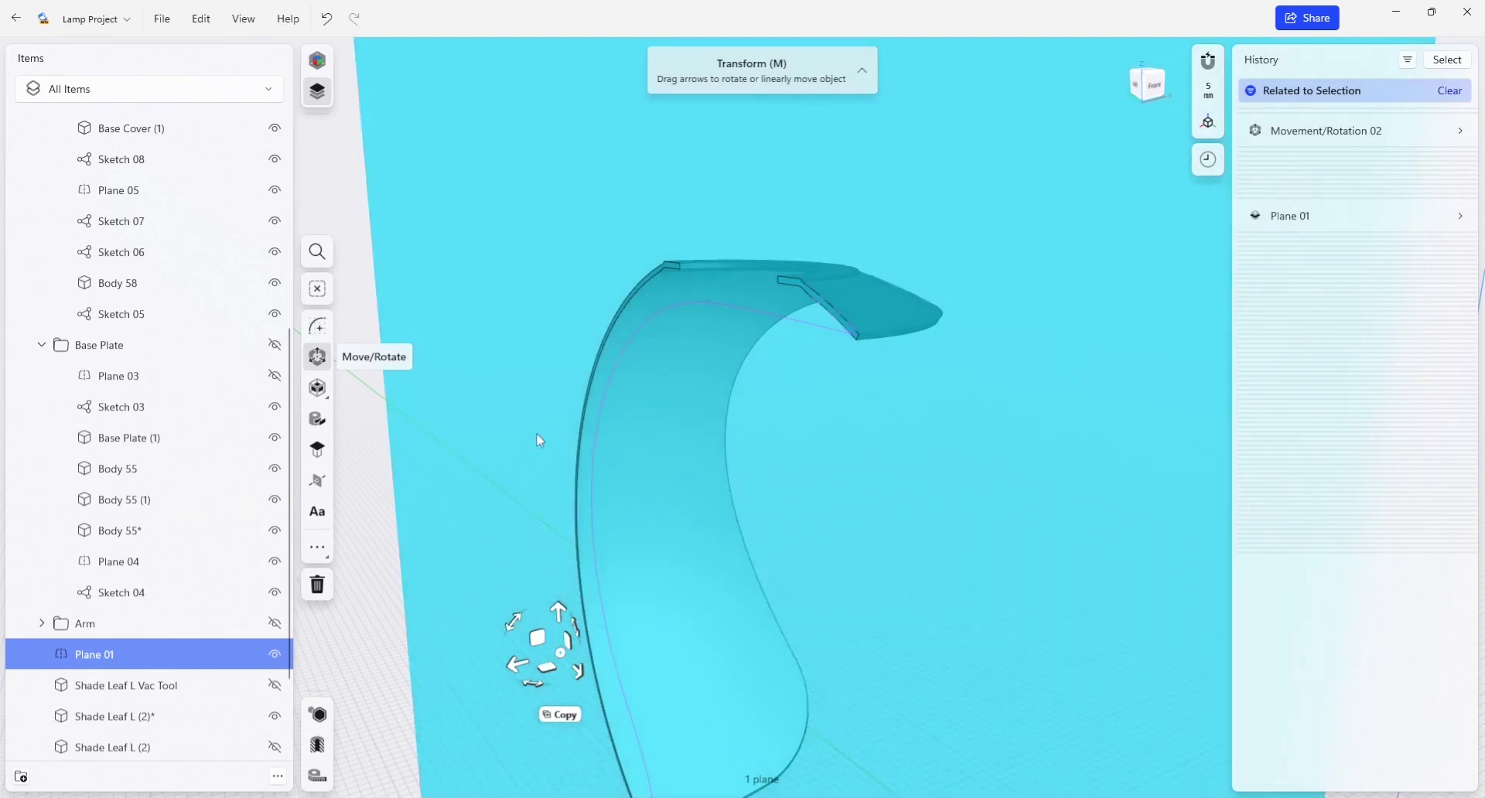
pyautogui.scroll(-4, 605, 393)
pyautogui.click(985, 456)
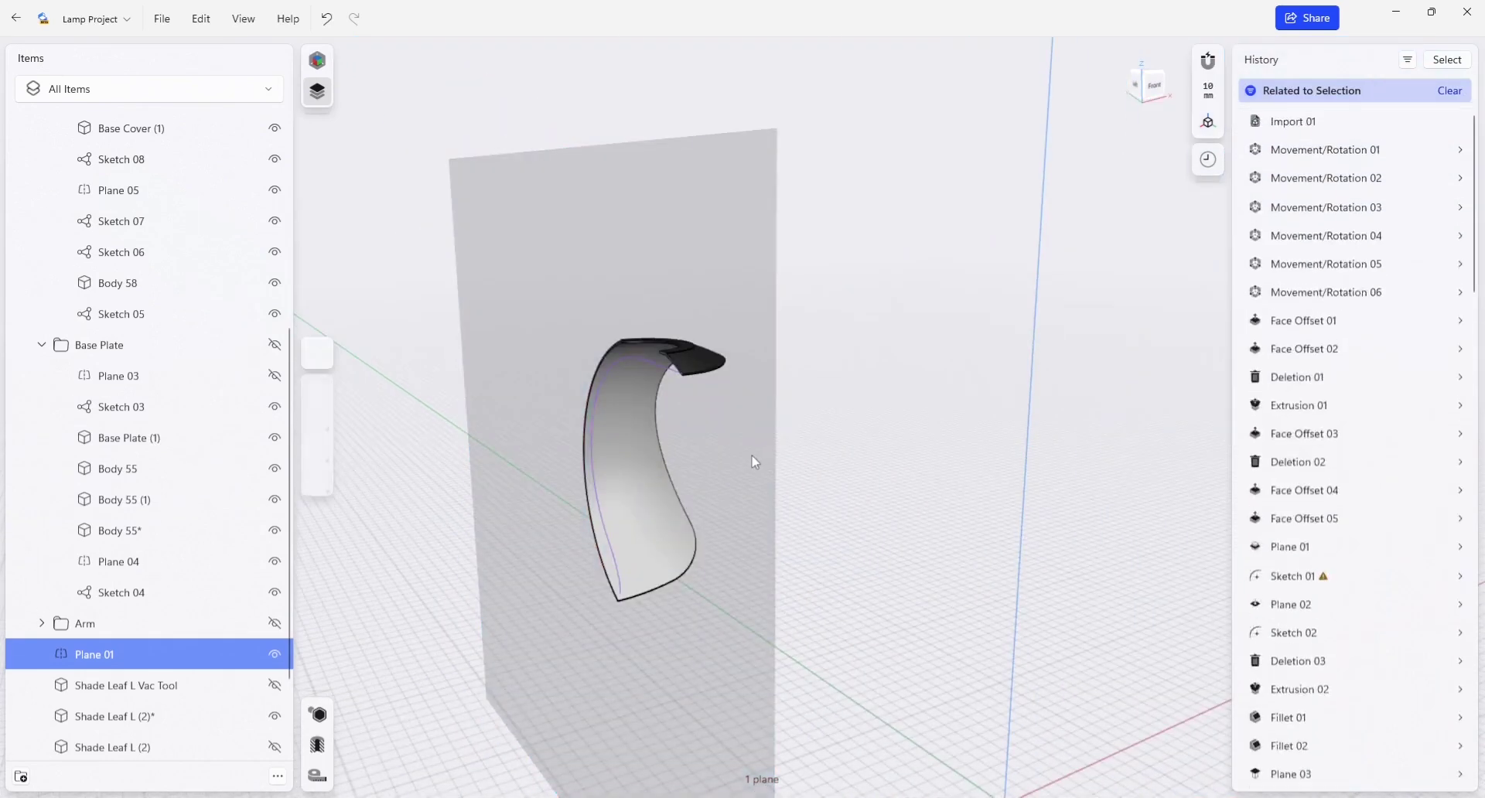
pyautogui.click(754, 462)
pyautogui.press('m')
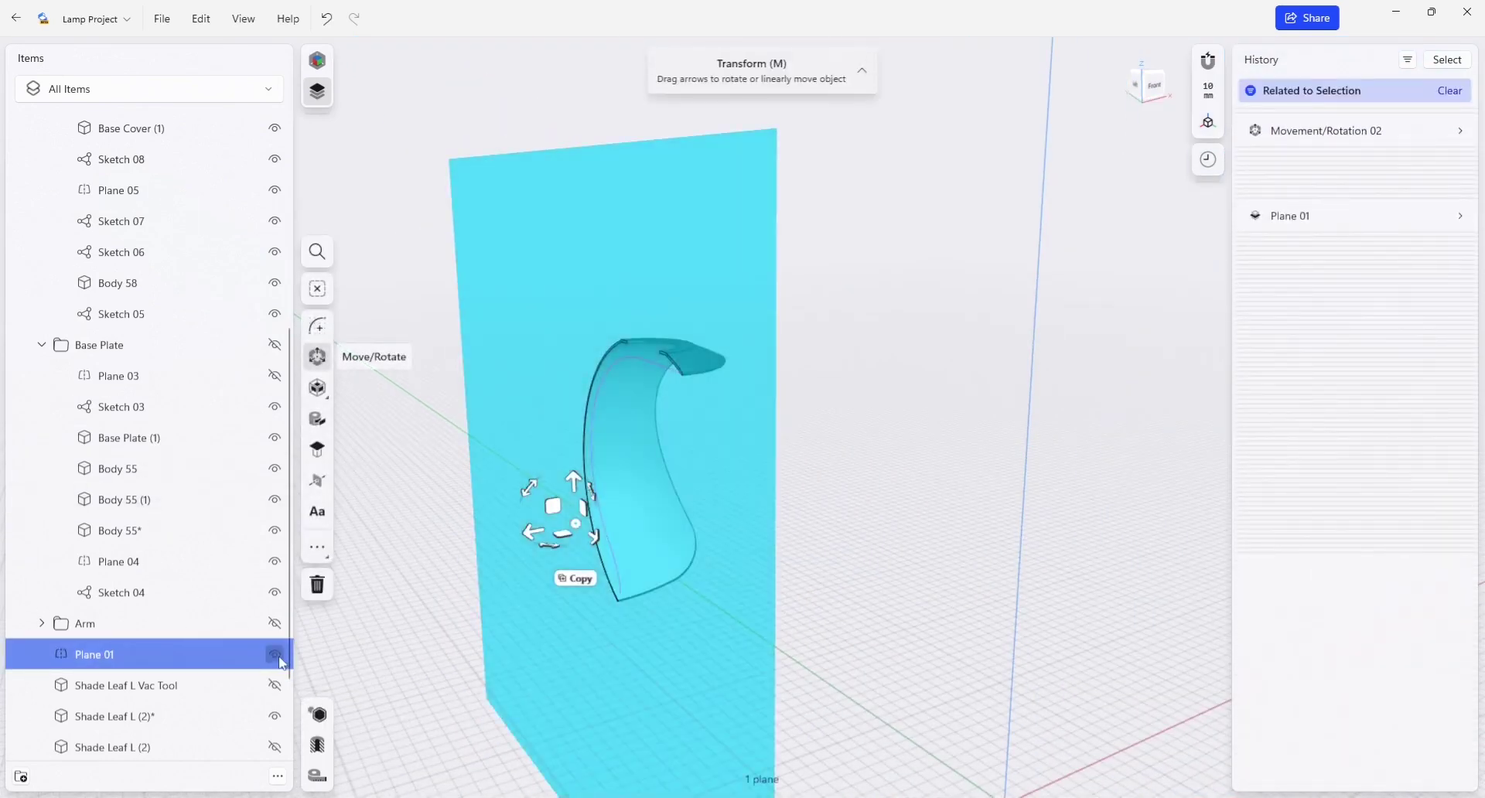
pyautogui.click(265, 658)
# Hide the leaf half Shade Leaf L (2)* and examine the projected outline from the side, including its bottom end
pyautogui.click(670, 569)
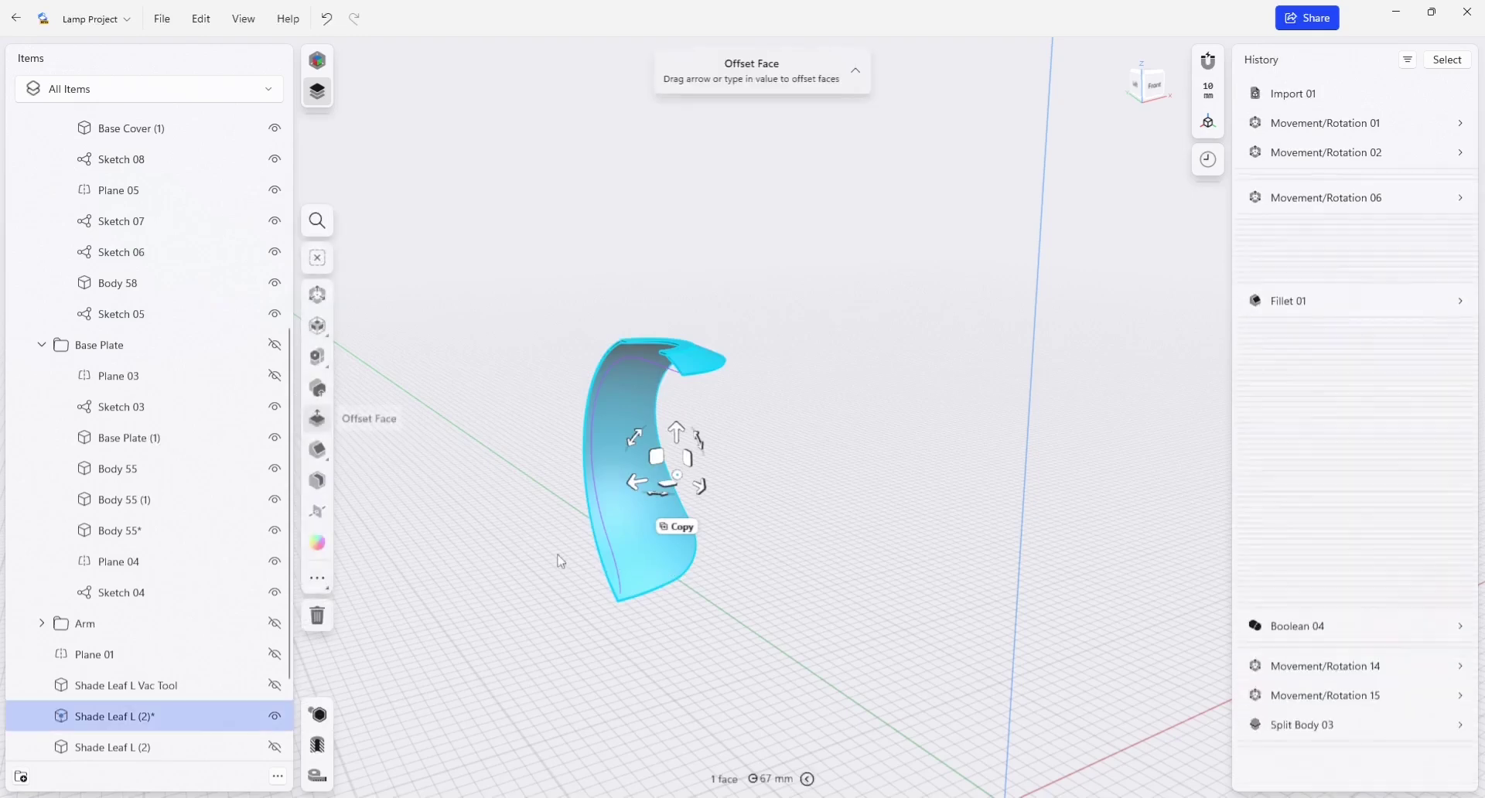
pyautogui.click(247, 717)
pyautogui.press('m')
pyautogui.click(275, 717)
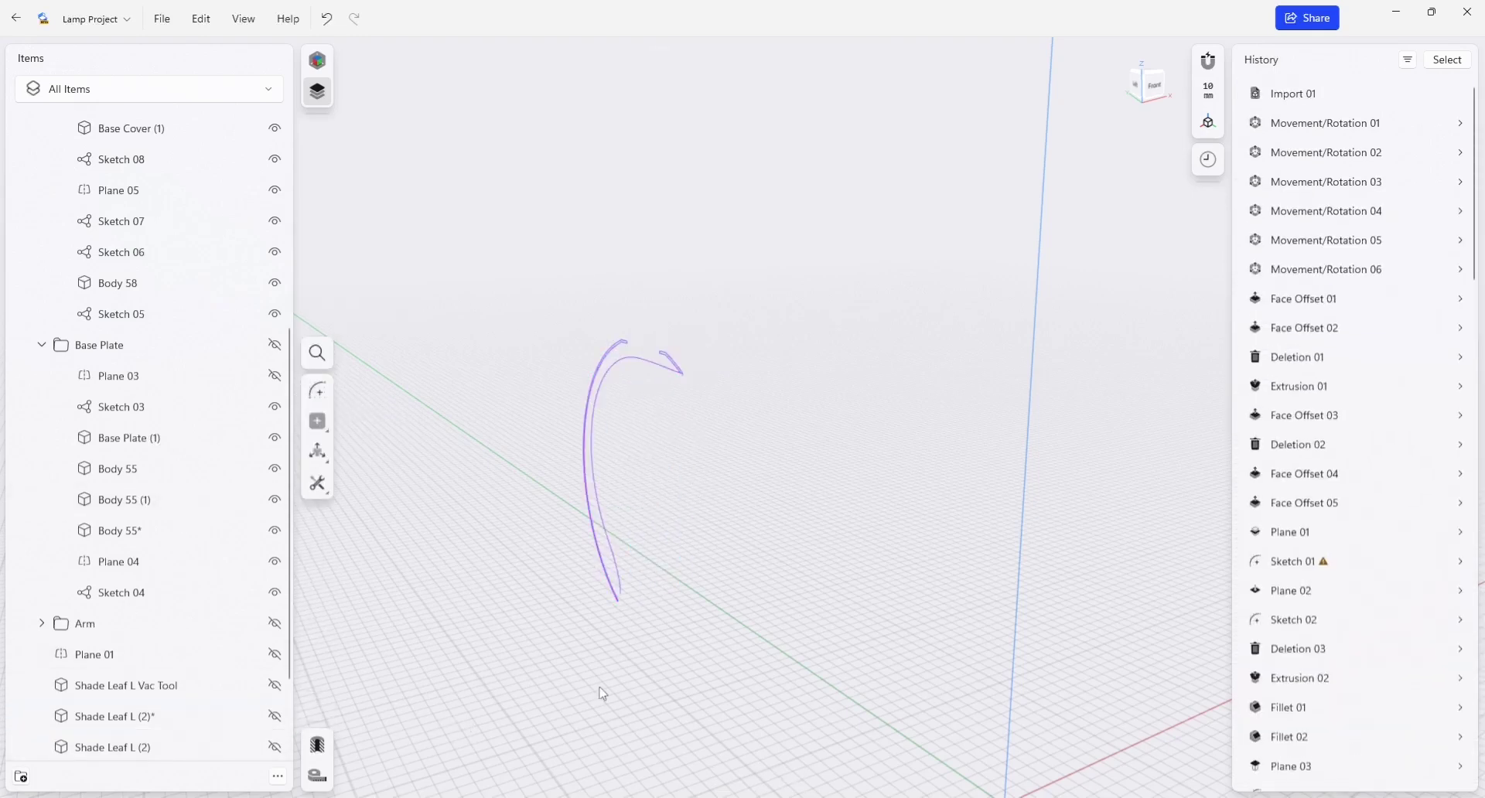
pyautogui.moveTo(617, 571); pyautogui.dragTo(696, 557, button='right')
pyautogui.scroll(5, 699, 325)
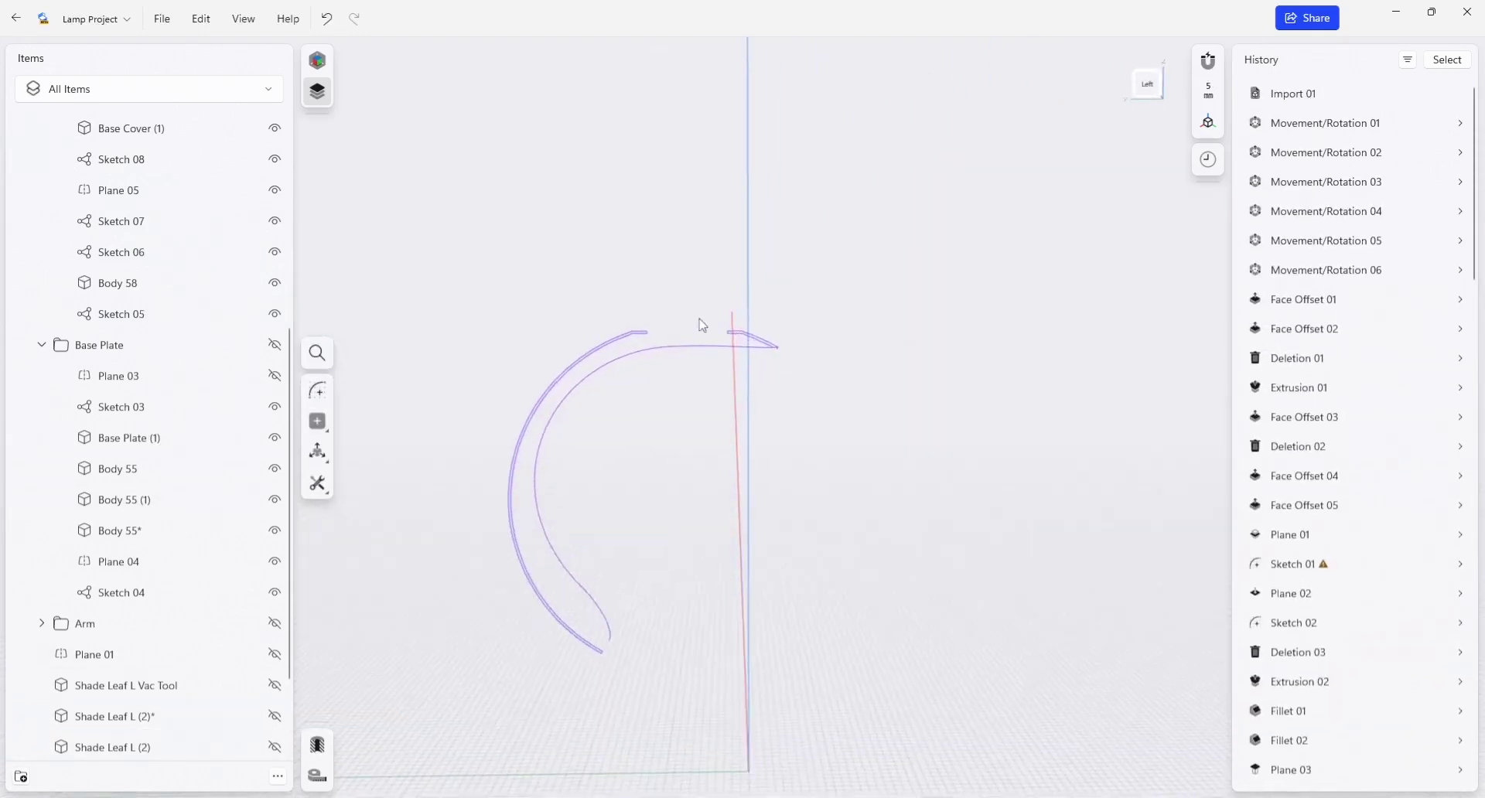
pyautogui.moveTo(775, 473)
pyautogui.mouseDown(button='right')
pyautogui.moveTo(849, 421)
pyautogui.moveTo(799, 421)
pyautogui.moveTo(829, 434)
pyautogui.moveTo(852, 348)
pyautogui.mouseUp(button='right')
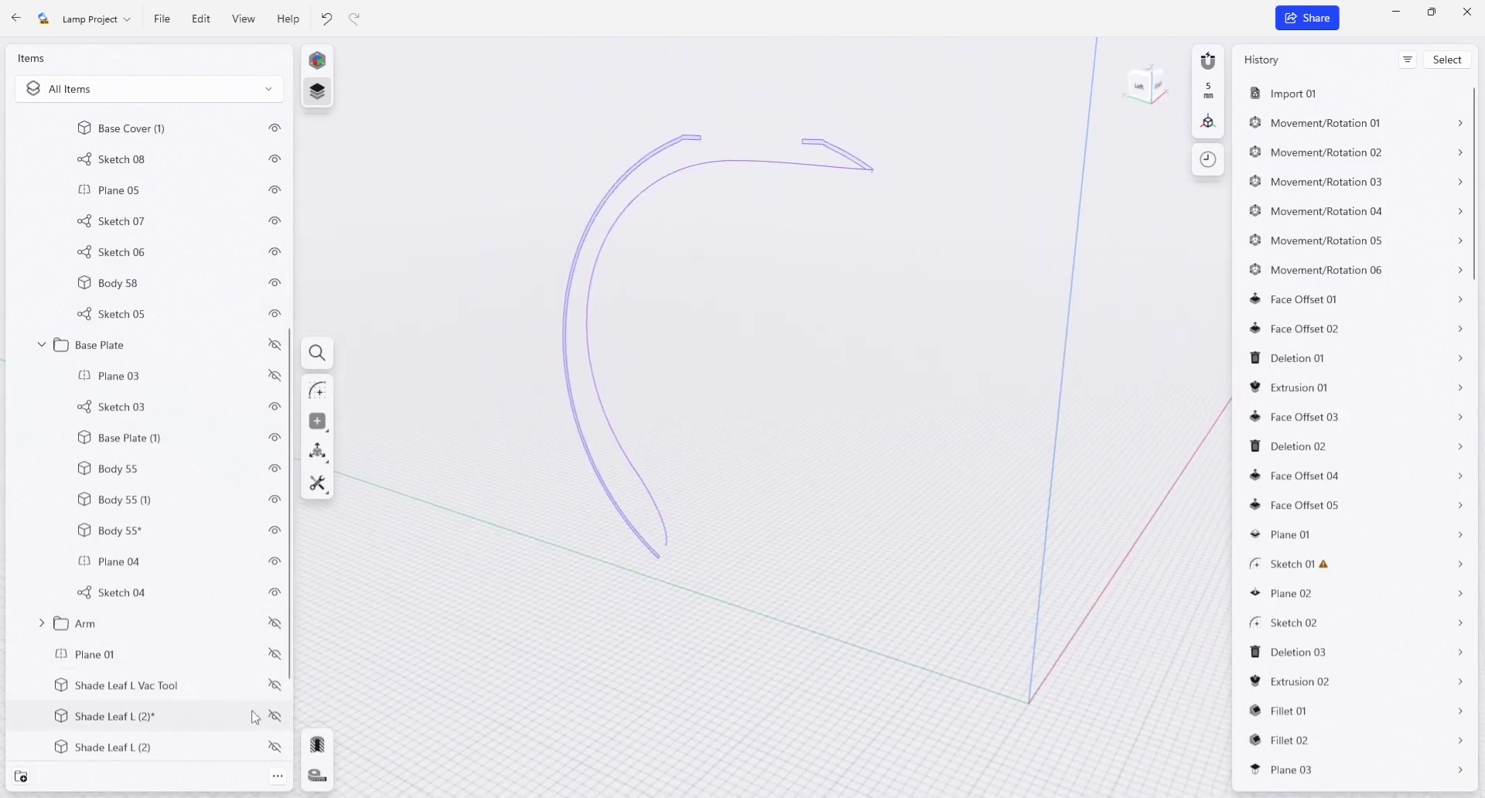
# Show Shade Leaf L (2)* and Plane 01 again, and project the leaf half's bottom end edge onto the plane
pyautogui.click(275, 716)
pyautogui.scroll(5, 611, 576)
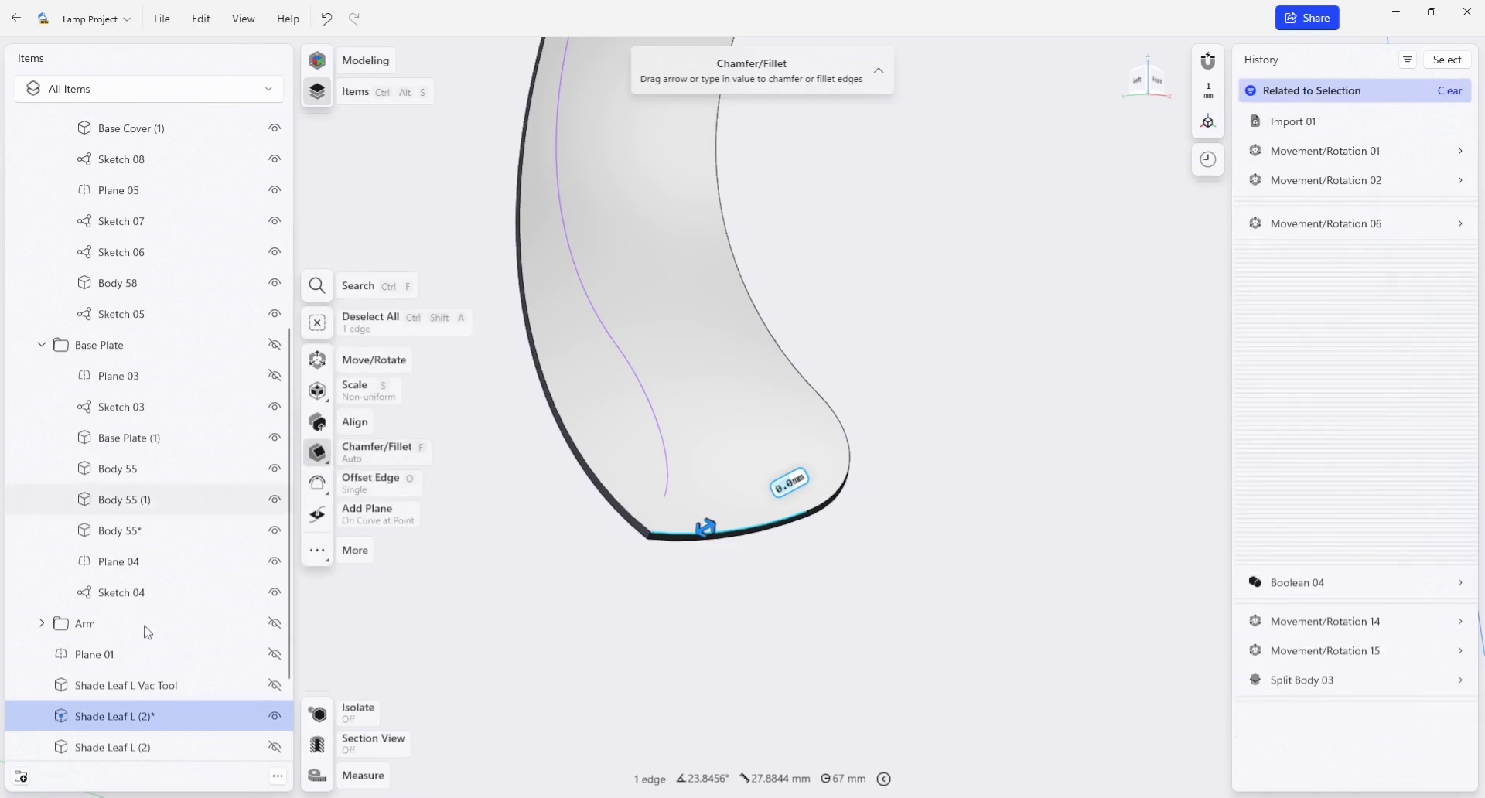
pyautogui.click(270, 655)
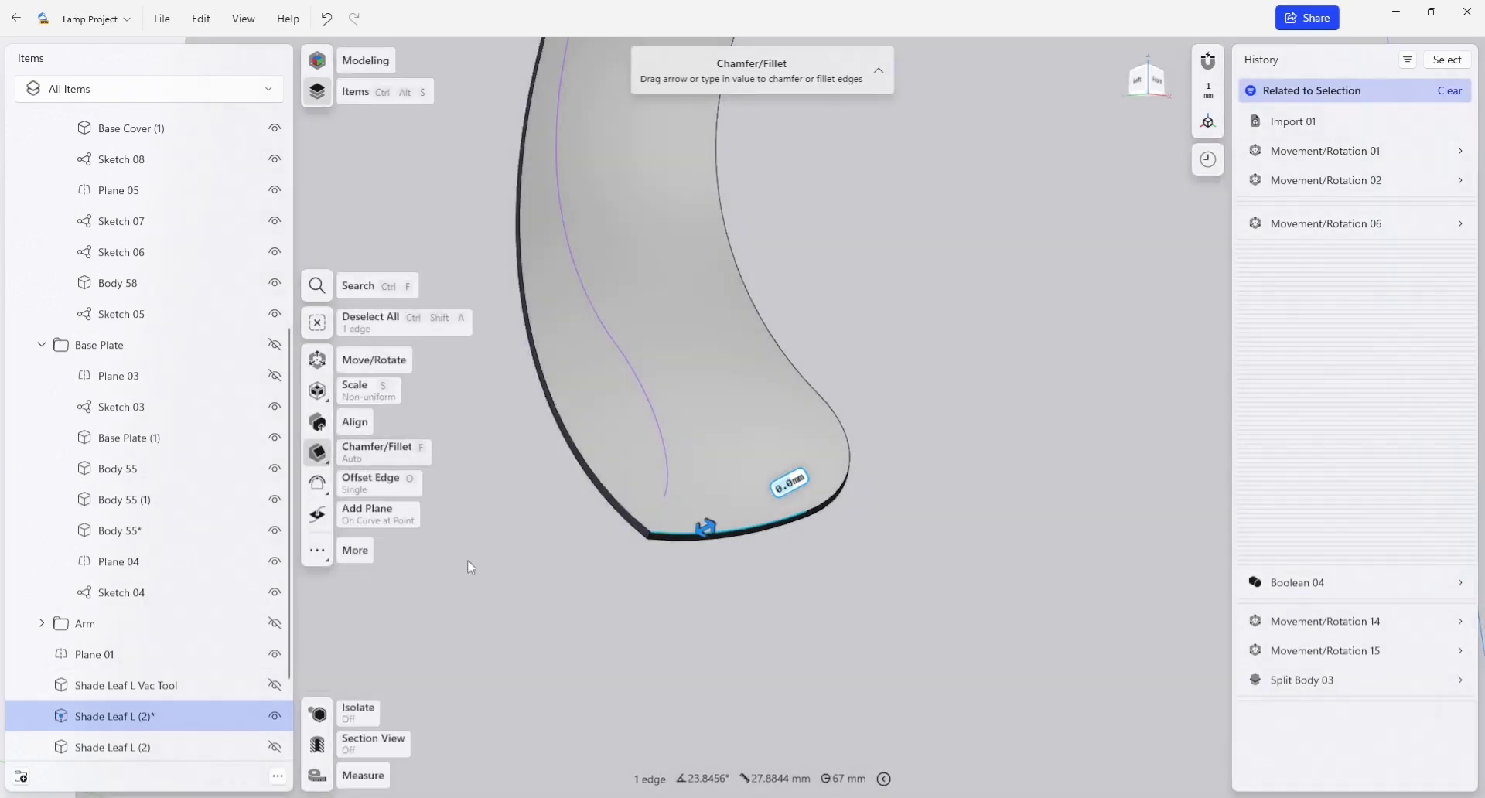
pyautogui.click(468, 562)
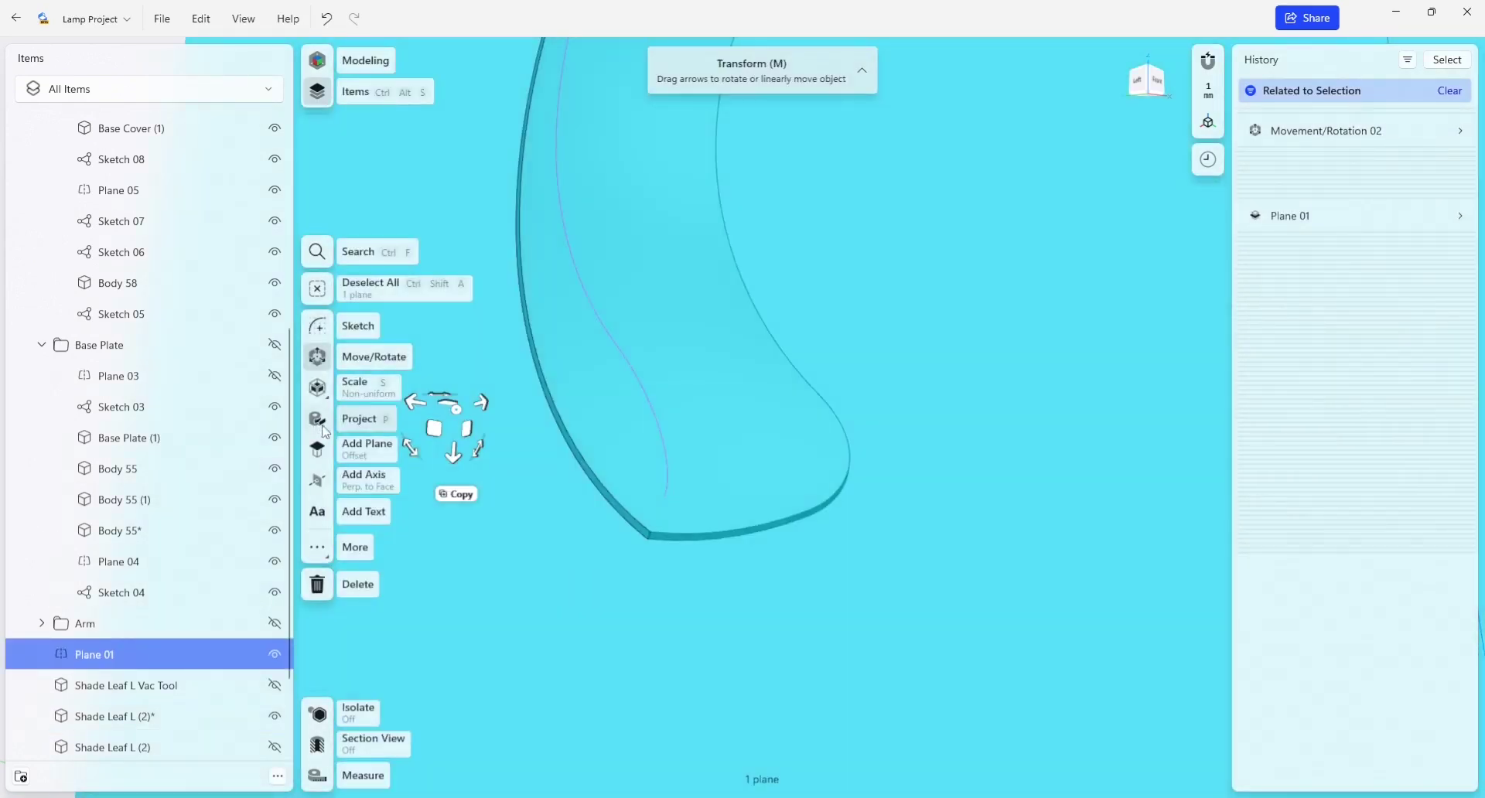
pyautogui.click(332, 419)
pyautogui.click(744, 524)
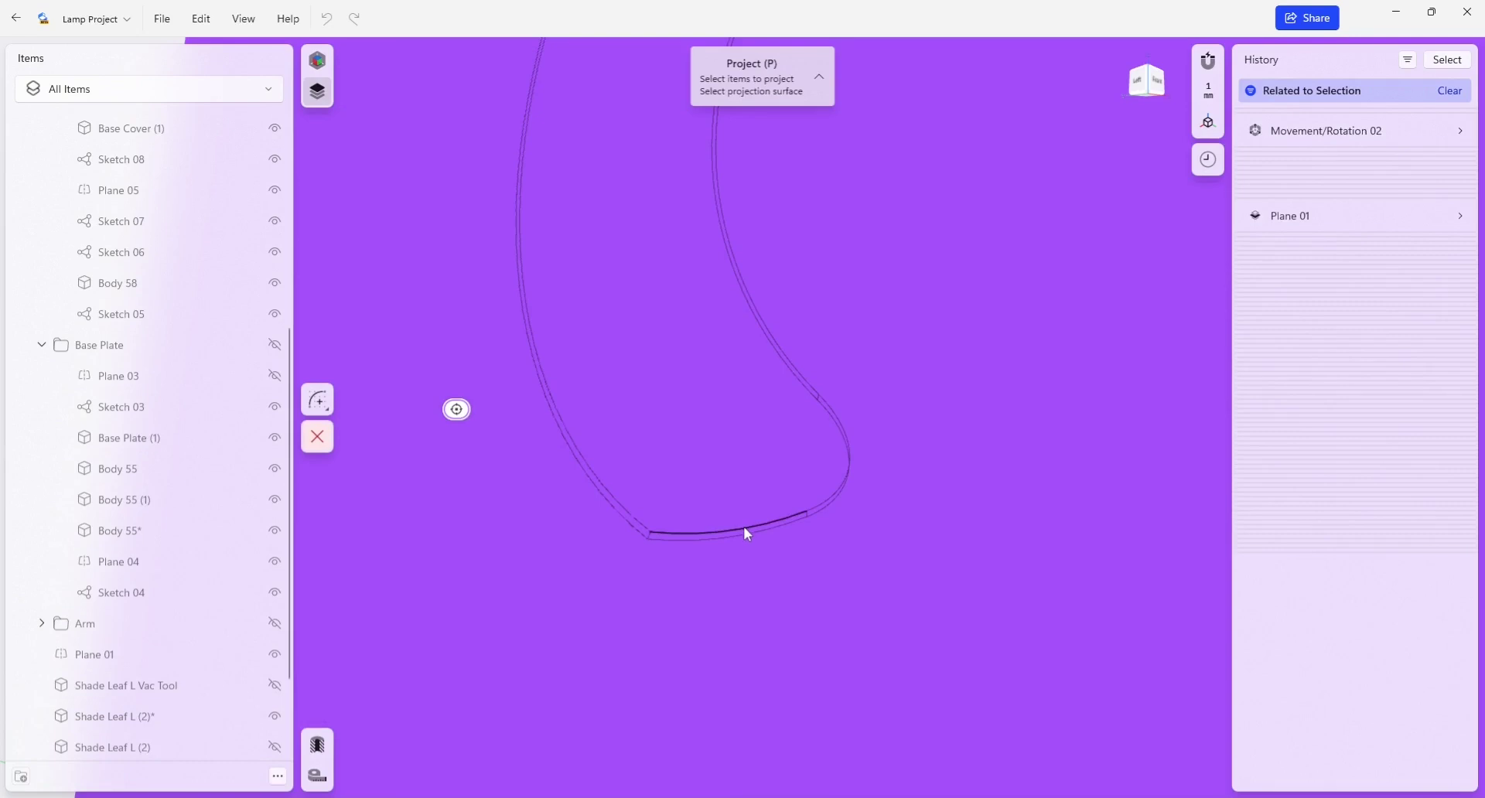
pyautogui.click(318, 380)
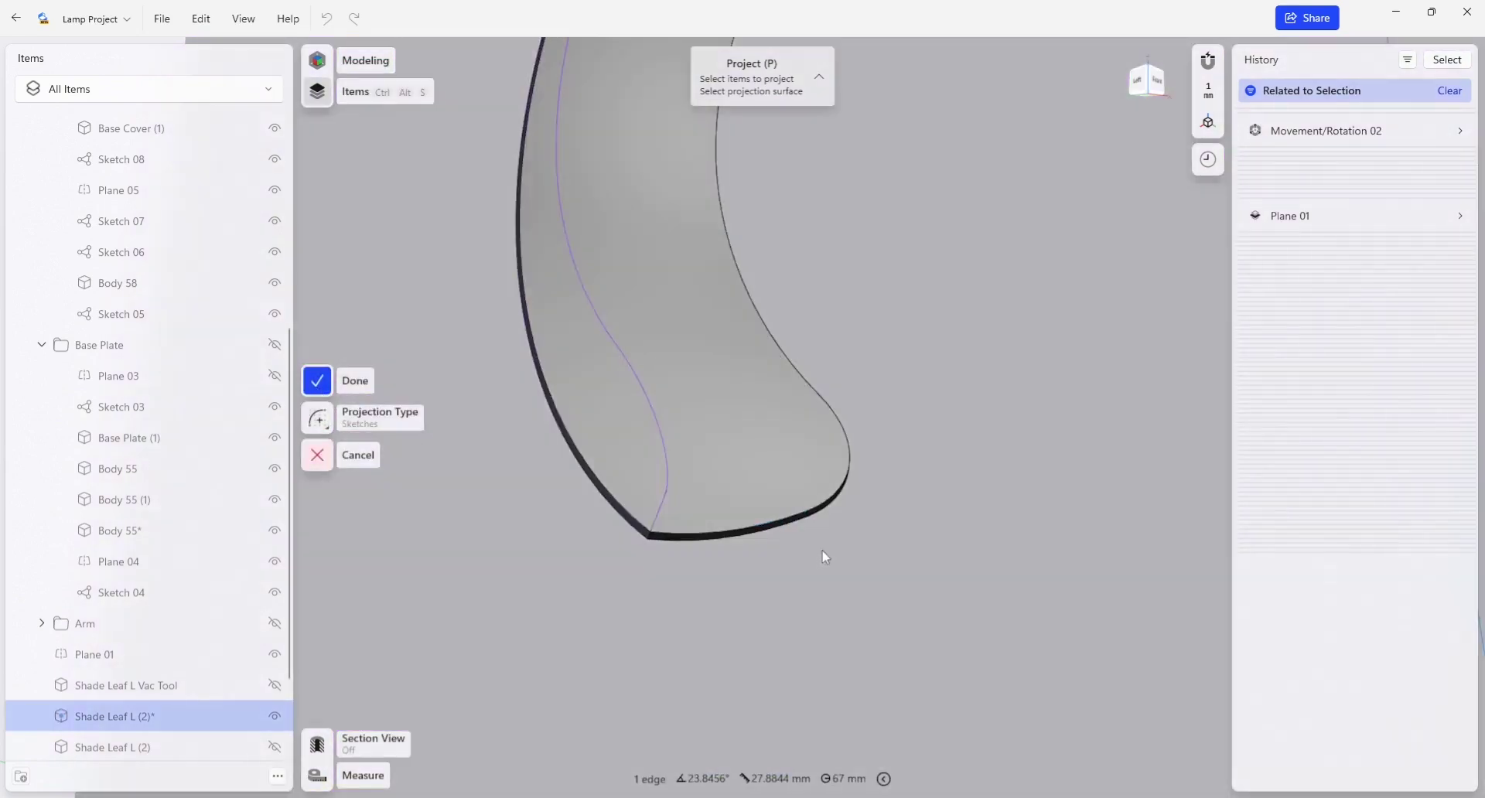
# Hide Plane 01 and open the projected outline's sketch for editing
pyautogui.scroll(-4, 792, 530)
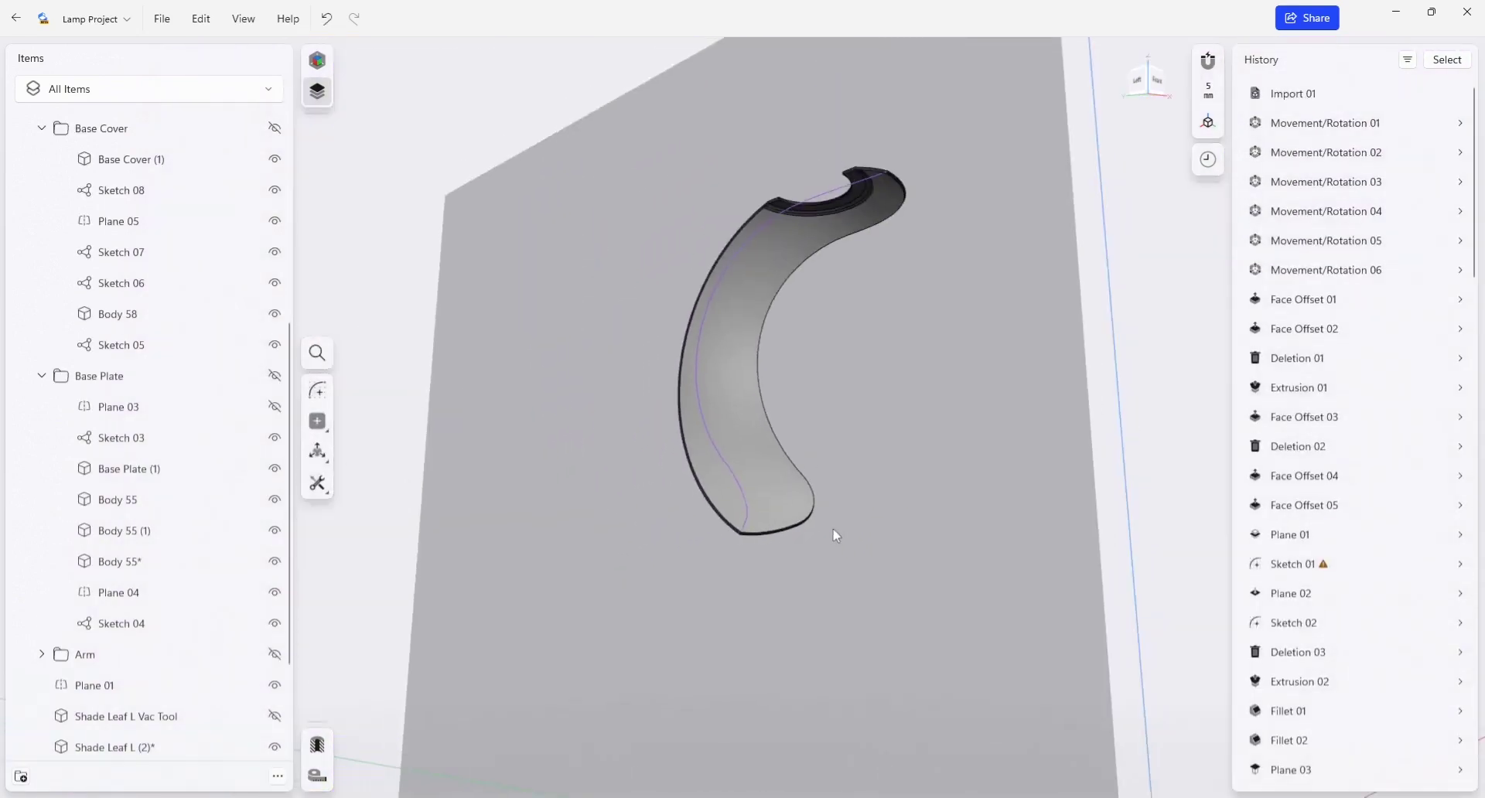
pyautogui.click(895, 480)
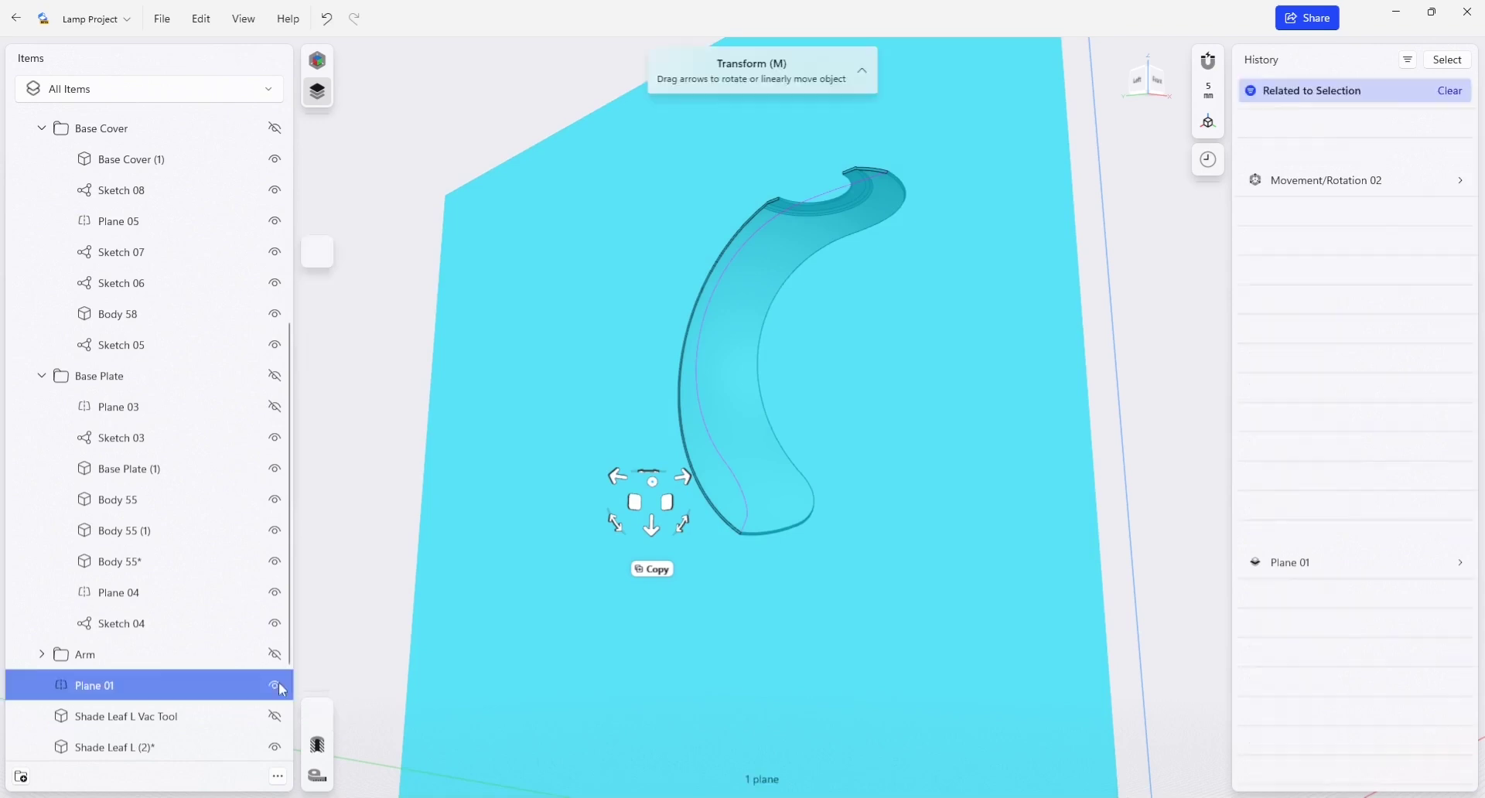
pyautogui.click(274, 685)
pyautogui.moveTo(850, 600); pyautogui.dragTo(891, 656, button='right')
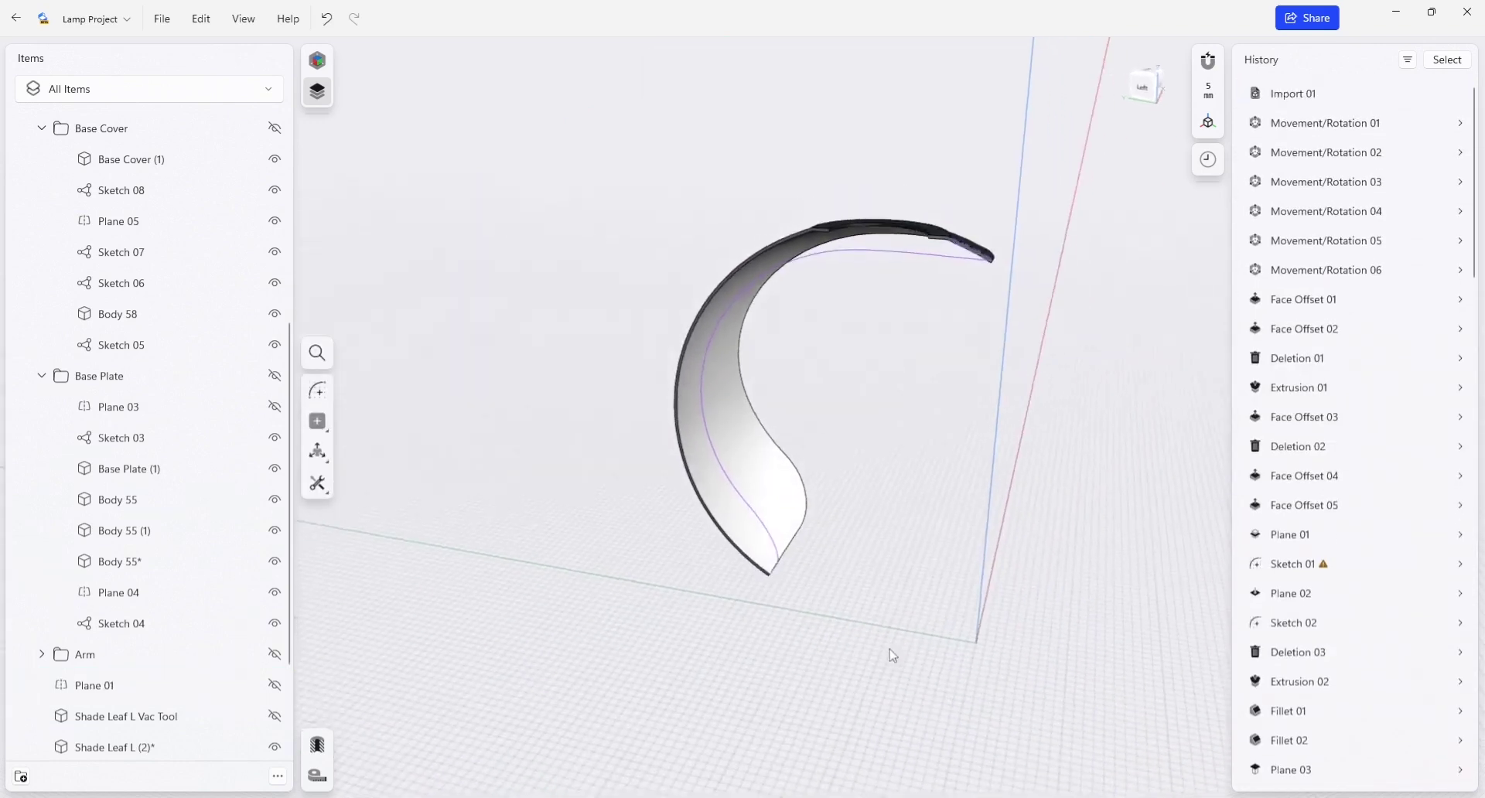
pyautogui.scroll(4, 985, 325)
pyautogui.moveTo(962, 341); pyautogui.dragTo(936, 234, button='right')
pyautogui.doubleClick(936, 234)
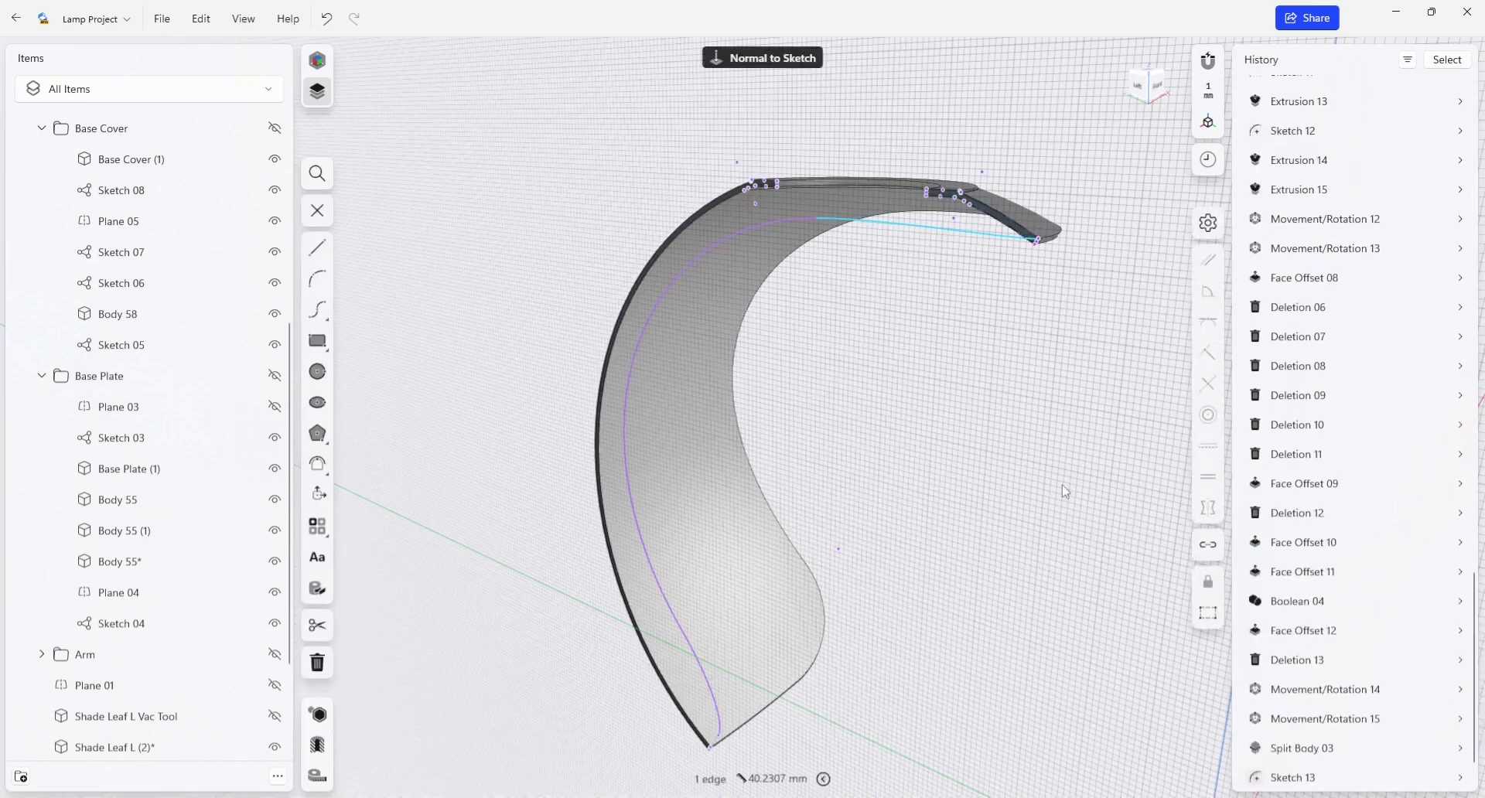
# Sketch a slanted line about 68 mm long just outside the leaf's convex outer curve, facing its upper half
pyautogui.moveTo(965, 176)
pyautogui.mouseDown(button='right')
pyautogui.moveTo(889, 358)
pyautogui.moveTo(858, 338)
pyautogui.moveTo(846, 358)
pyautogui.moveTo(858, 276)
pyautogui.mouseUp(button='right')
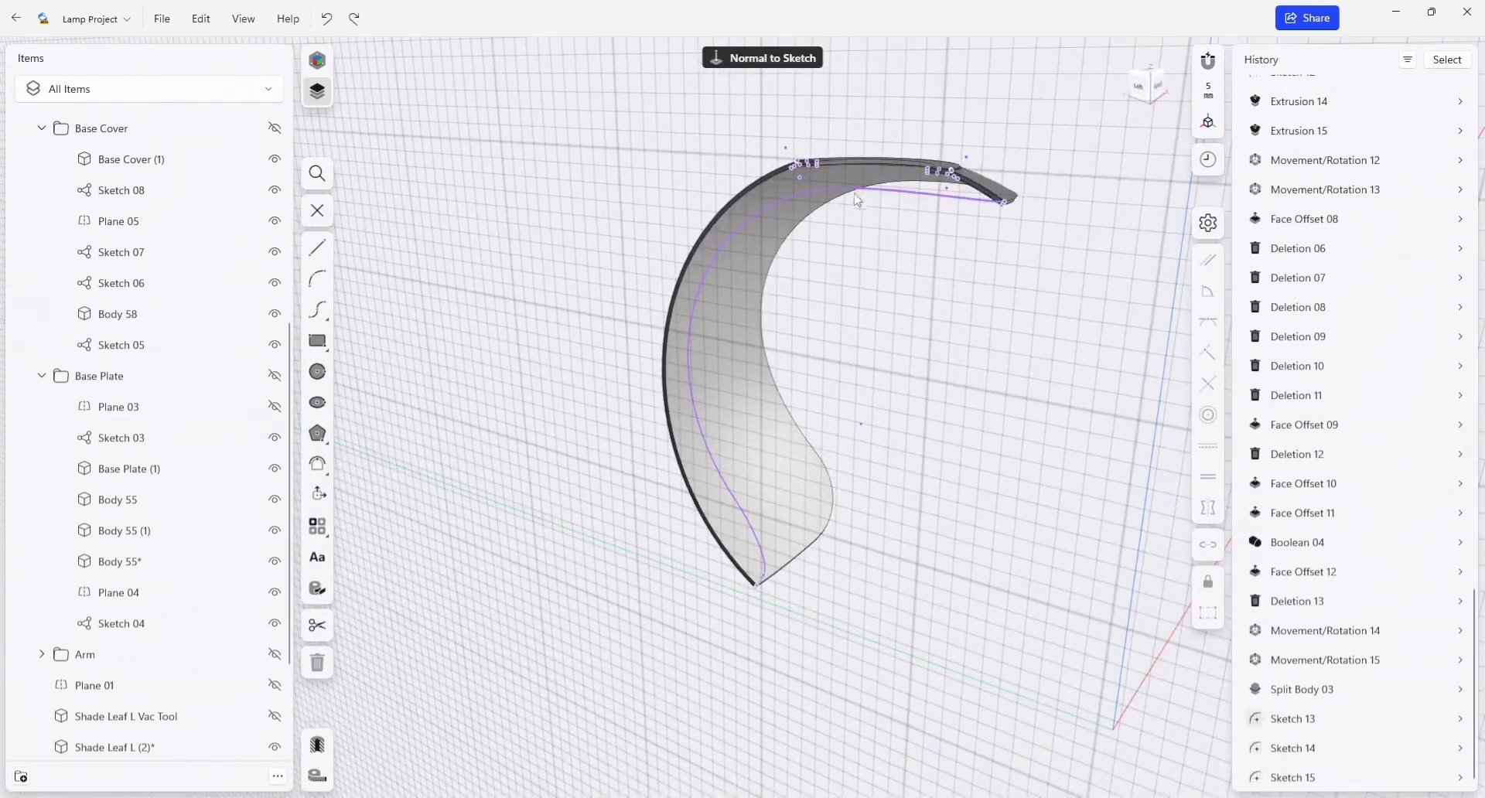
pyautogui.moveTo(888, 339); pyautogui.dragTo(904, 328, button='right')
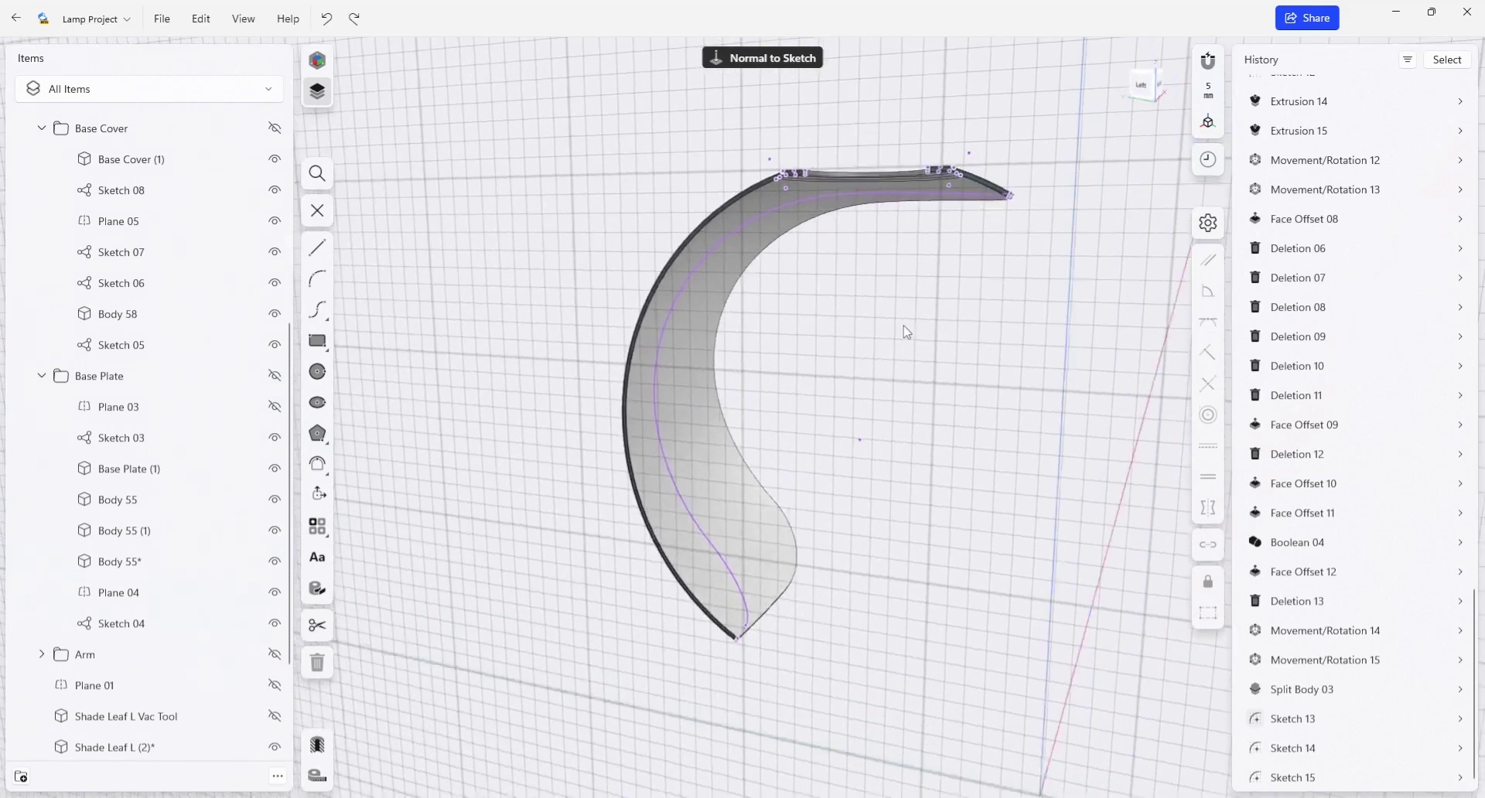
pyautogui.click(317, 247)
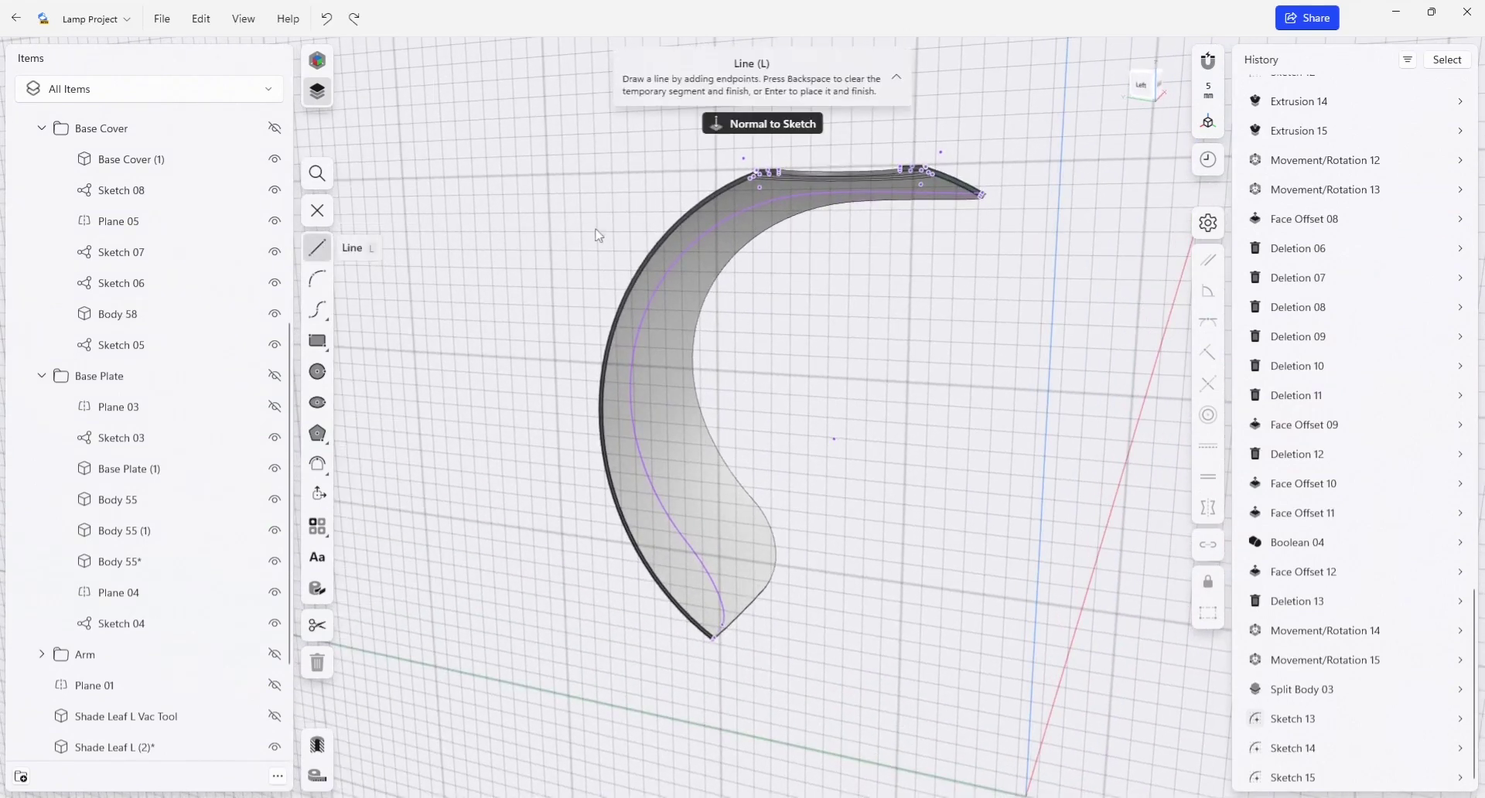
pyautogui.moveTo(786, 379); pyautogui.dragTo(802, 378, button='right')
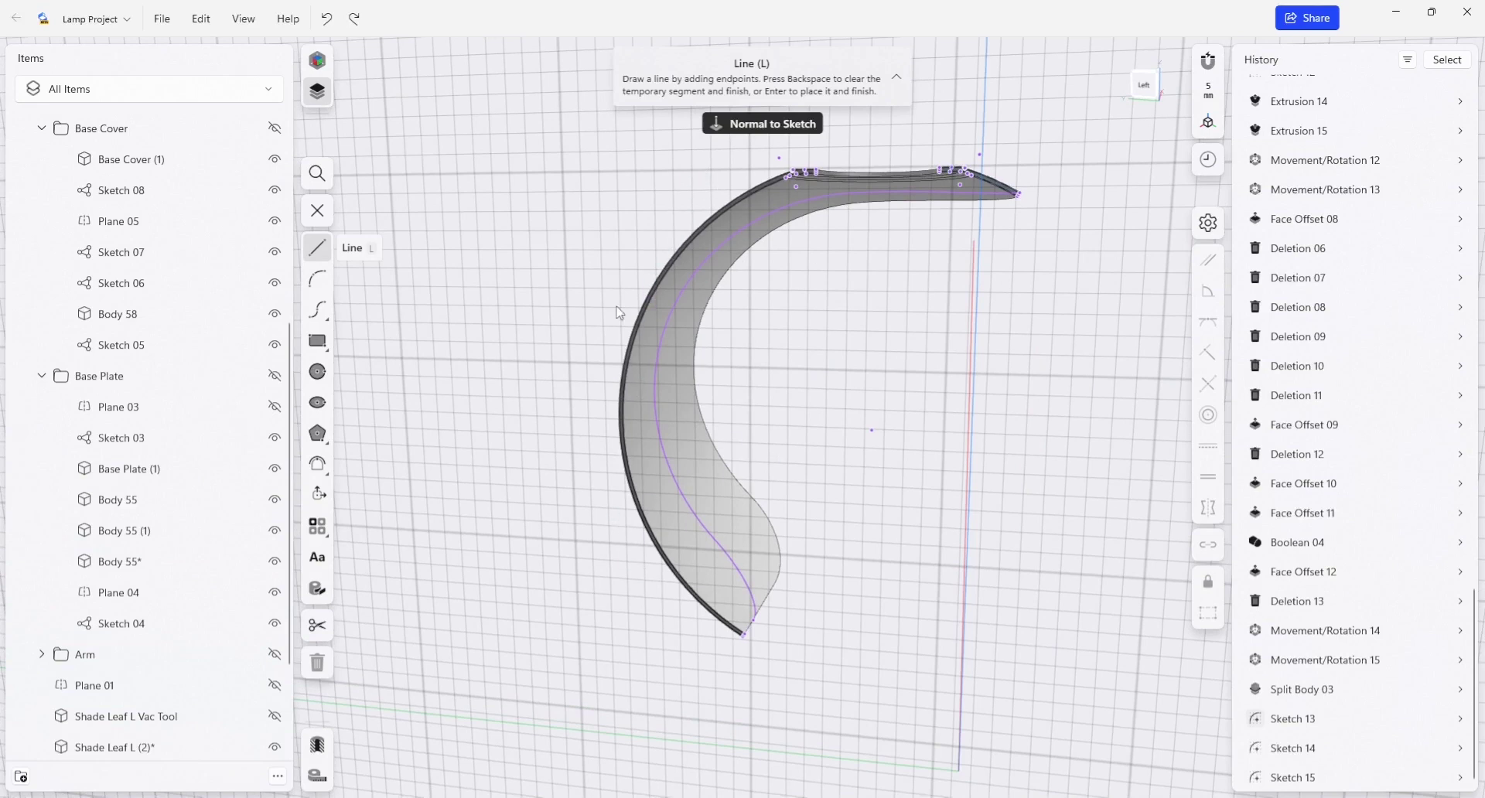
pyautogui.click(703, 172)
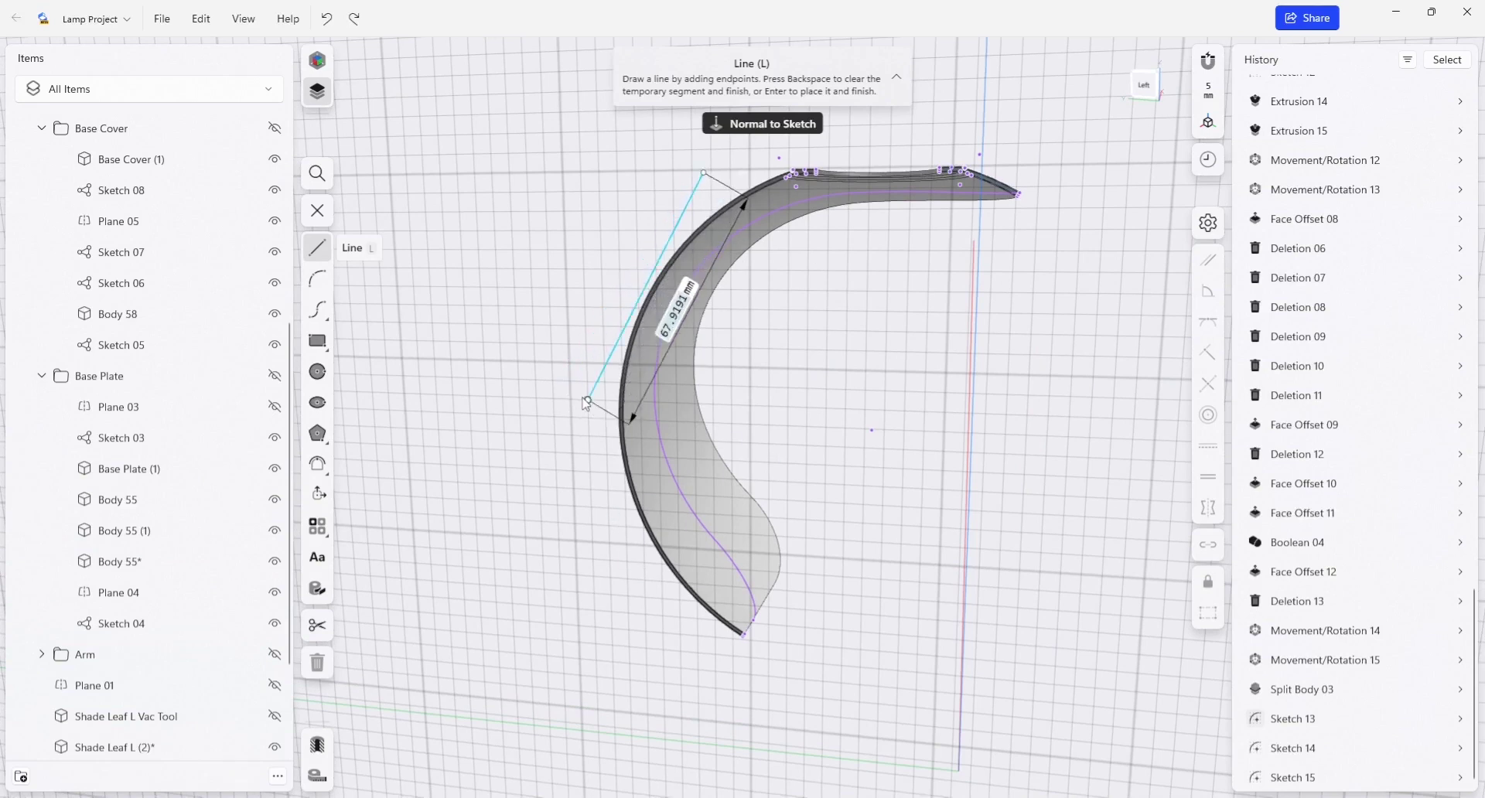
pyautogui.doubleClick(576, 393)
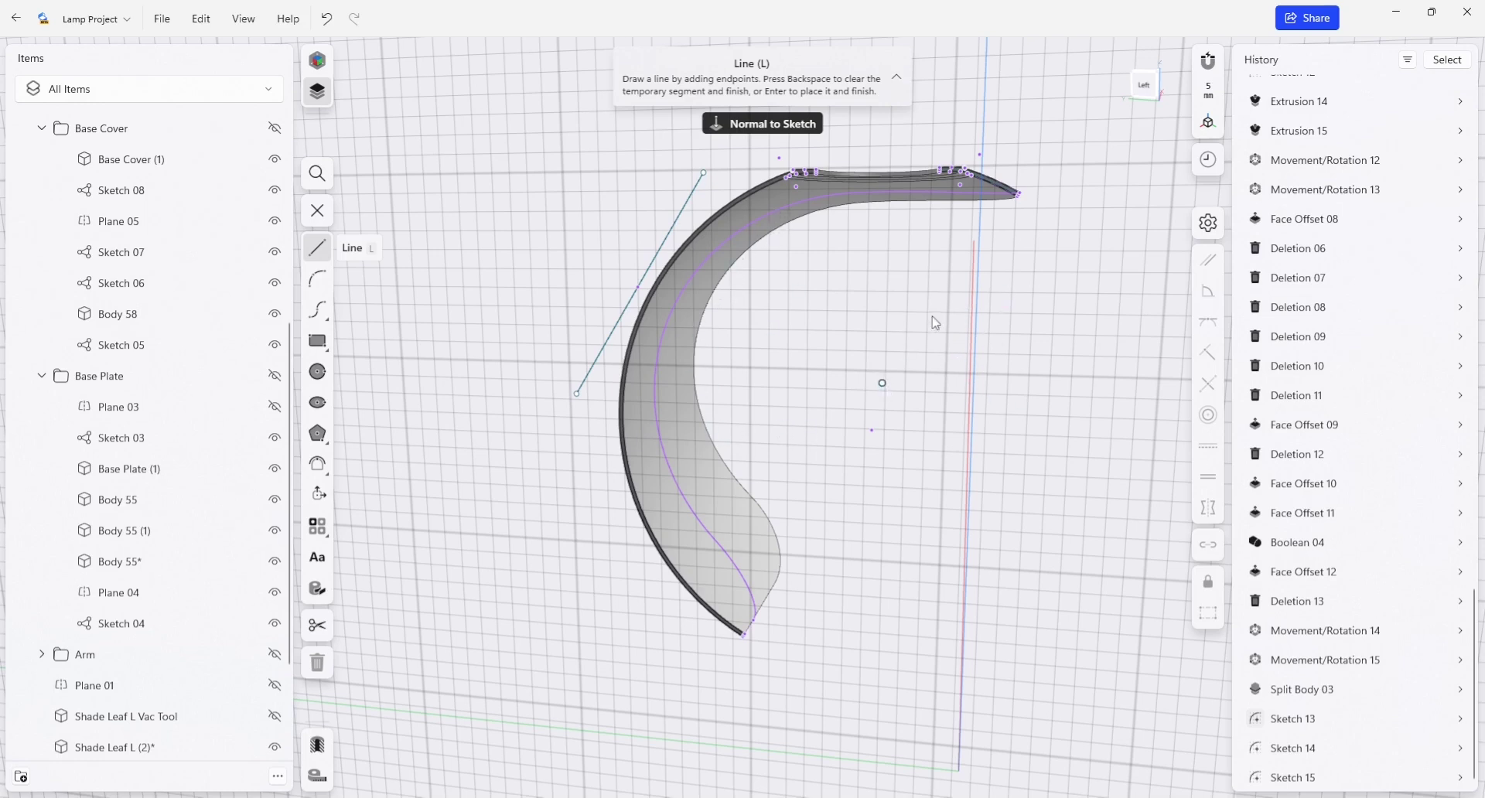
# Draw a line about 134 mm long from the leaf's upper tip to the inner corner of its bottom end, closing the profile
pyautogui.scroll(5, 1019, 198)
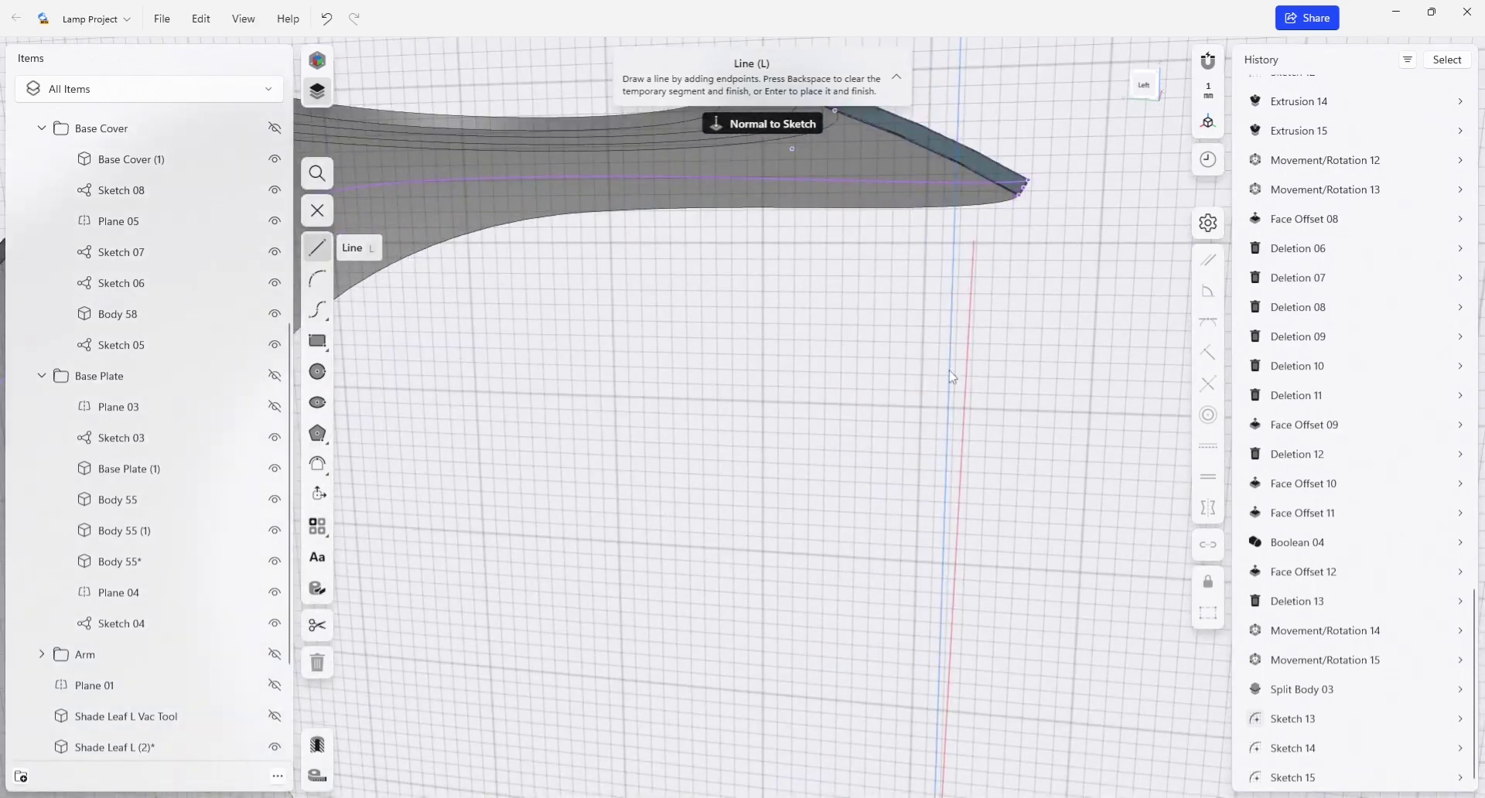
pyautogui.scroll(-4, 952, 377)
pyautogui.moveTo(769, 673); pyautogui.dragTo(832, 391, button='middle')
pyautogui.moveTo(706, 636); pyautogui.dragTo(810, 465, button='middle')
pyautogui.scroll(5, 674, 672)
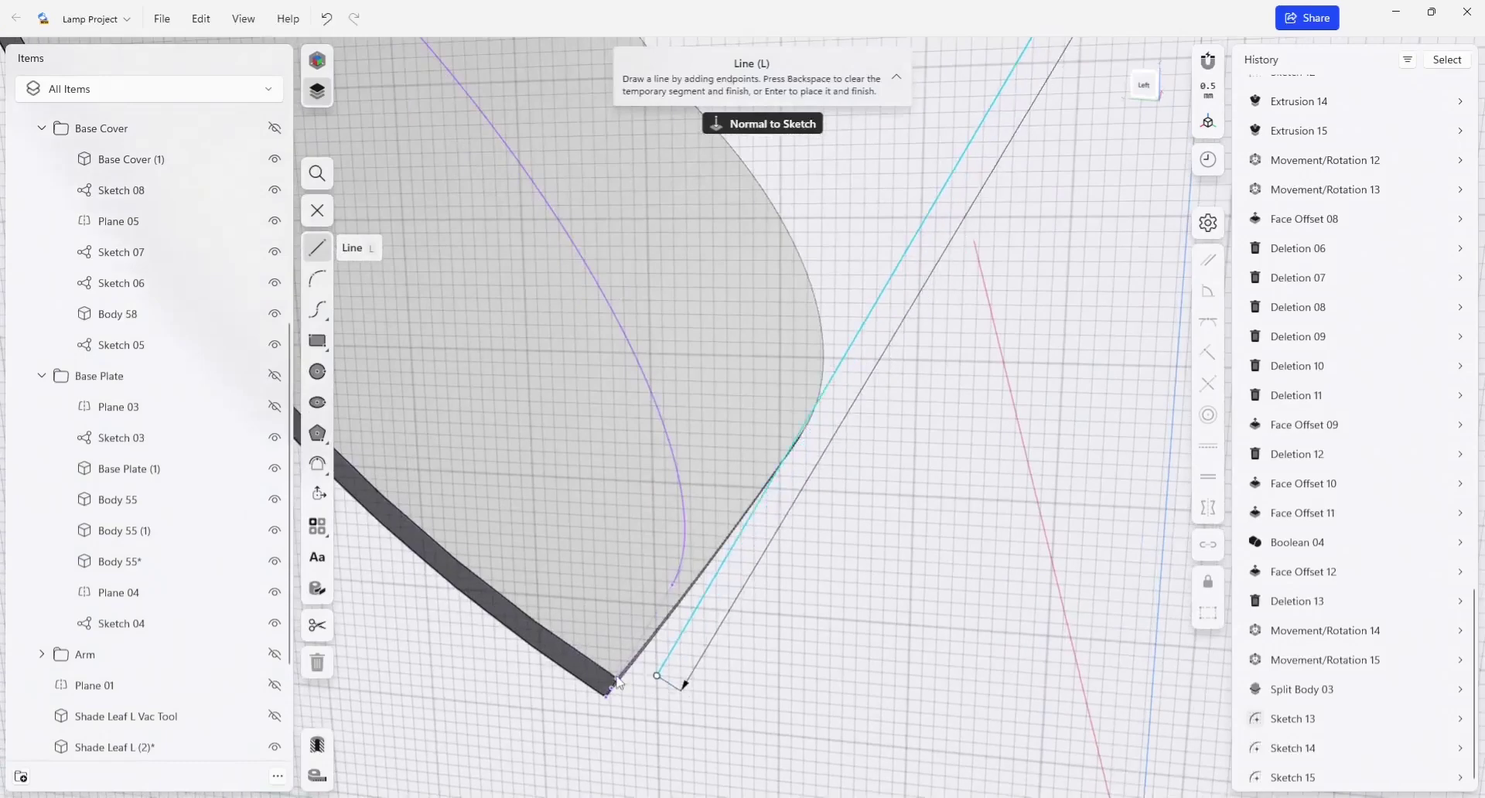
pyautogui.click(616, 679)
pyautogui.scroll(-10, 779, 589)
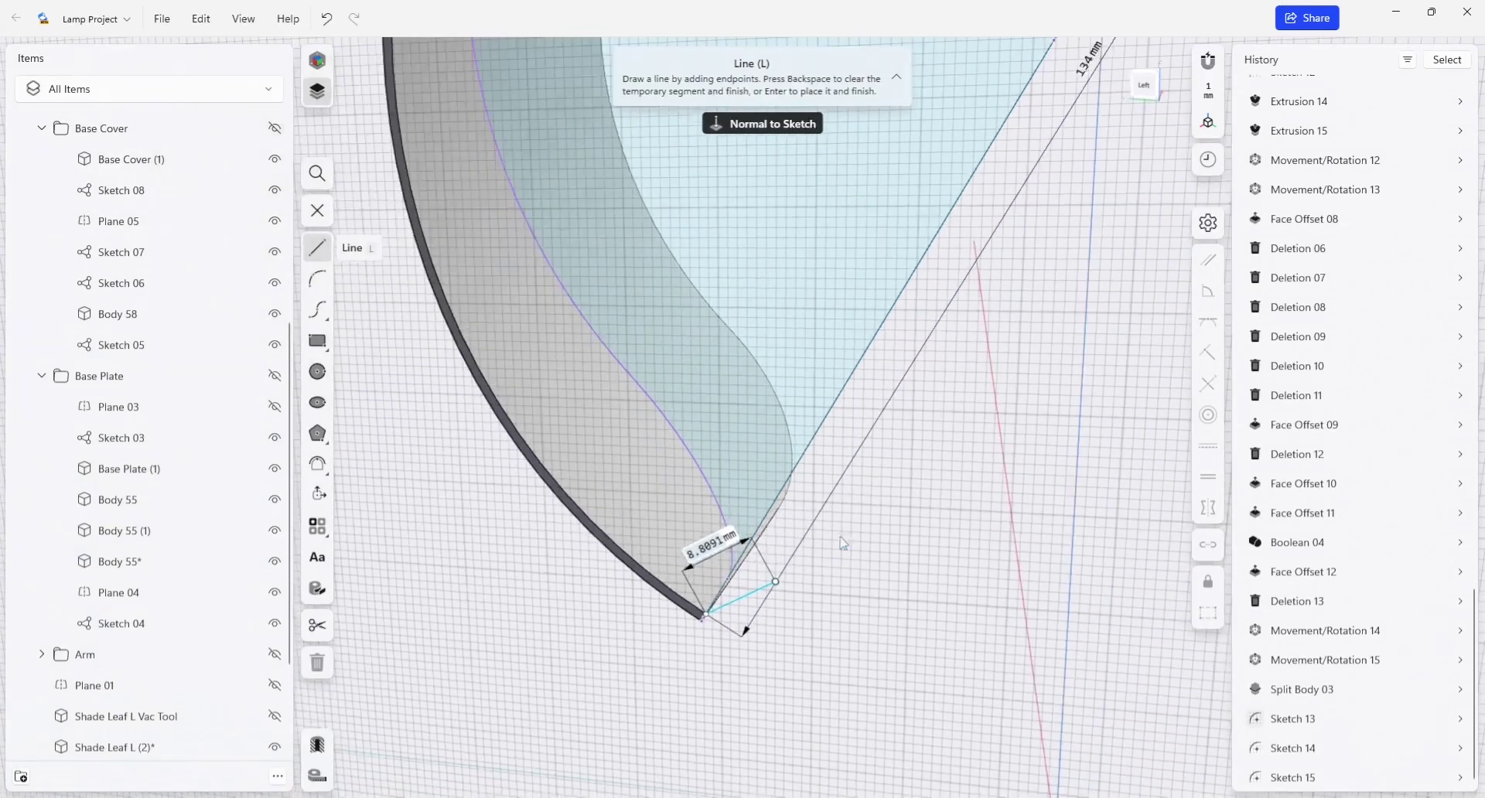
pyautogui.moveTo(941, 469); pyautogui.dragTo(906, 546, button='middle')
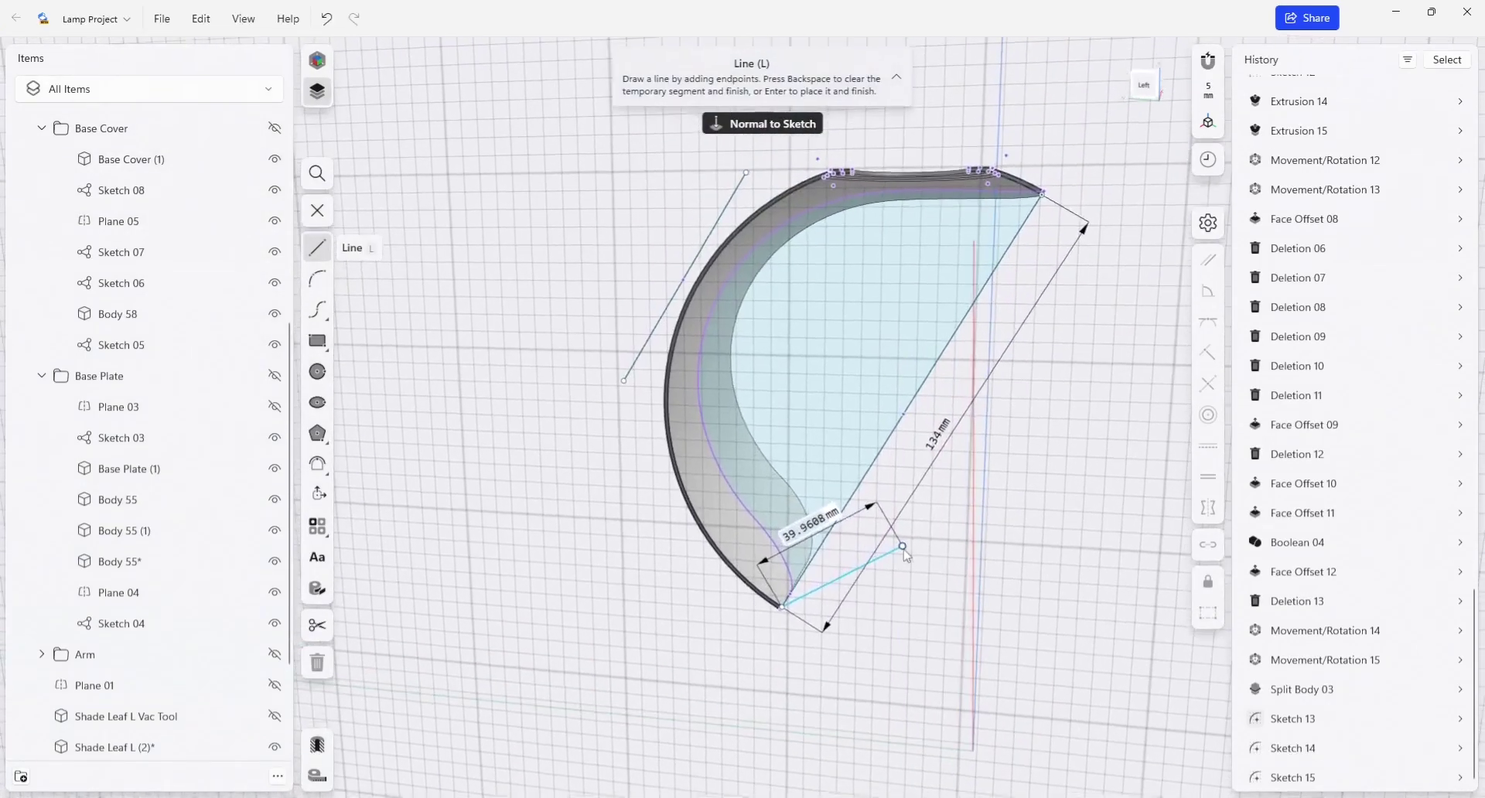
pyautogui.press('BackSpace')
# Lengthen the slanted line outside the leaf's outer curve and constrain it parallel to the long closing line
pyautogui.moveTo(1015, 338); pyautogui.dragTo(884, 334, button='right')
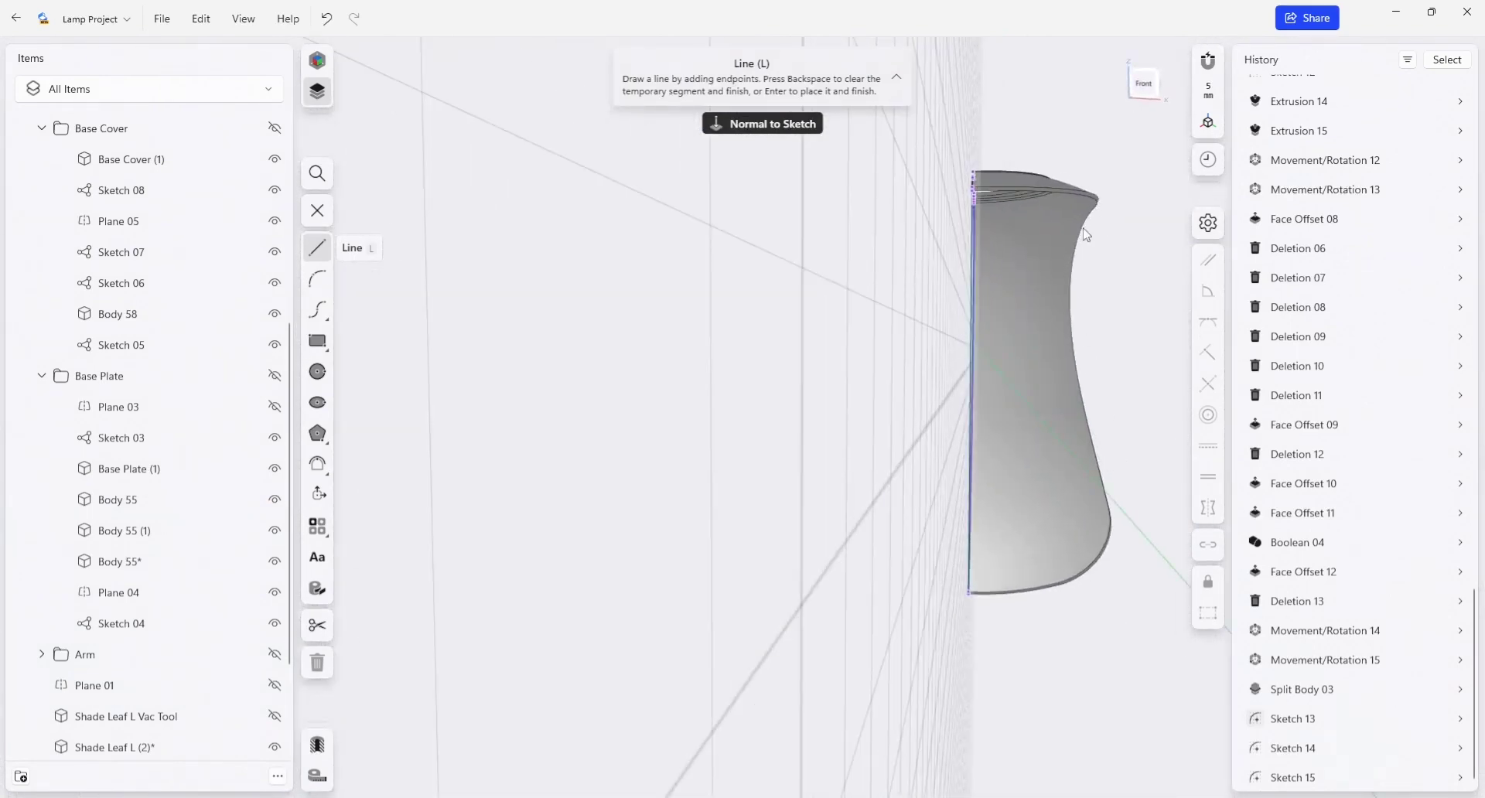
pyautogui.moveTo(1049, 428)
pyautogui.mouseDown(button='right')
pyautogui.moveTo(846, 398)
pyautogui.moveTo(825, 349)
pyautogui.mouseUp(button='right')
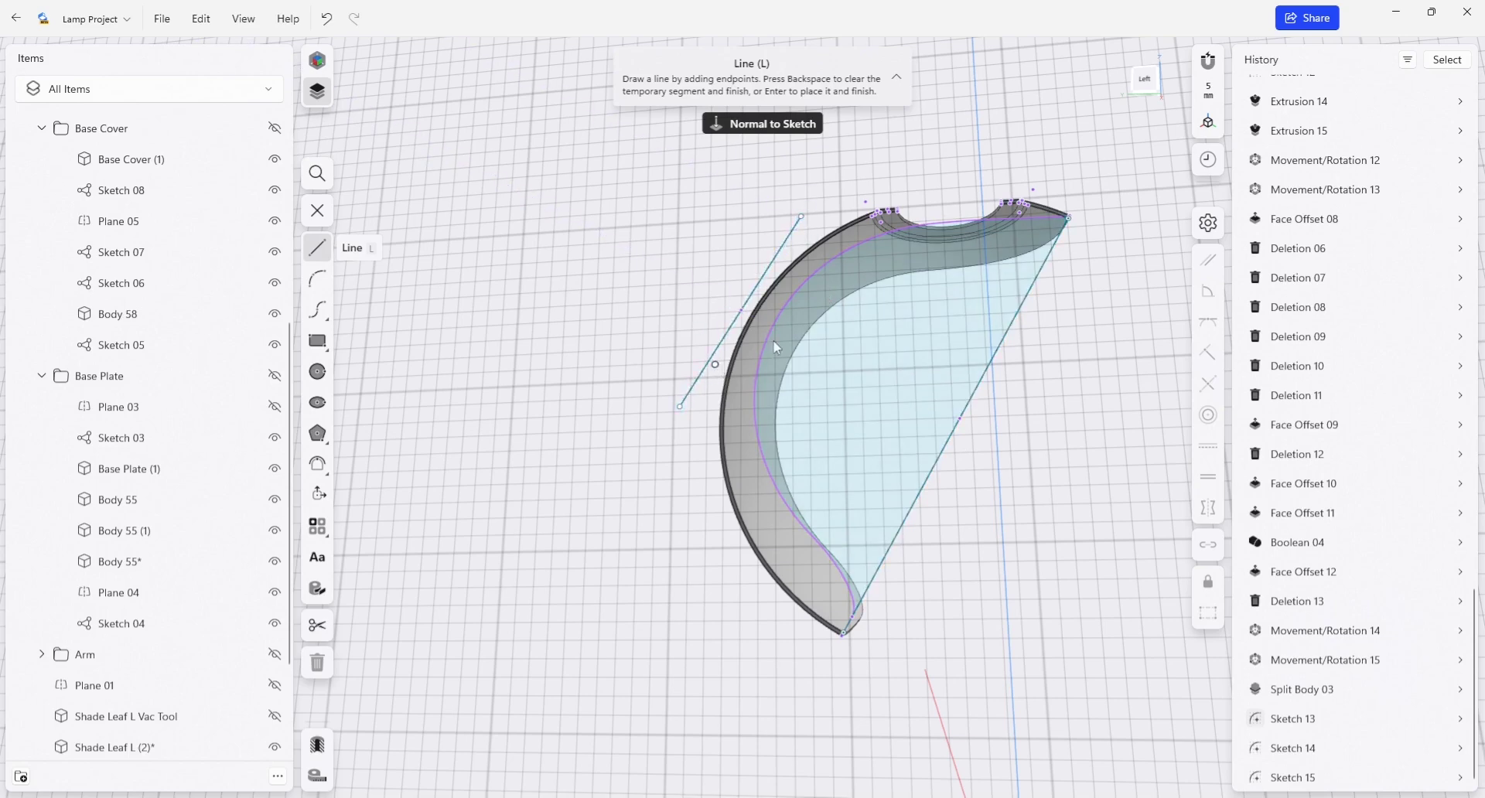
pyautogui.moveTo(875, 329); pyautogui.dragTo(860, 361, button='middle')
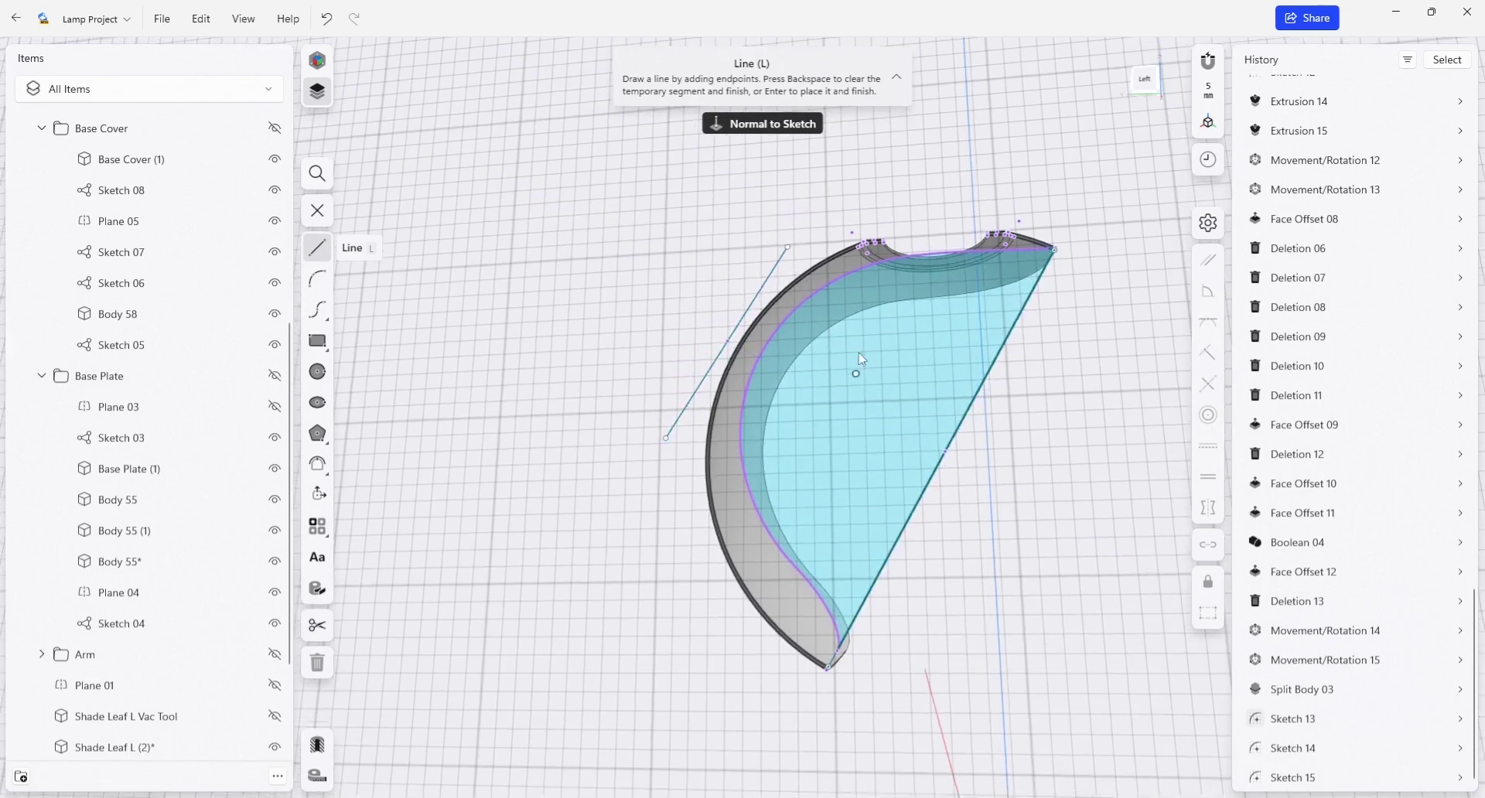
pyautogui.moveTo(858, 354); pyautogui.dragTo(859, 376, button='right')
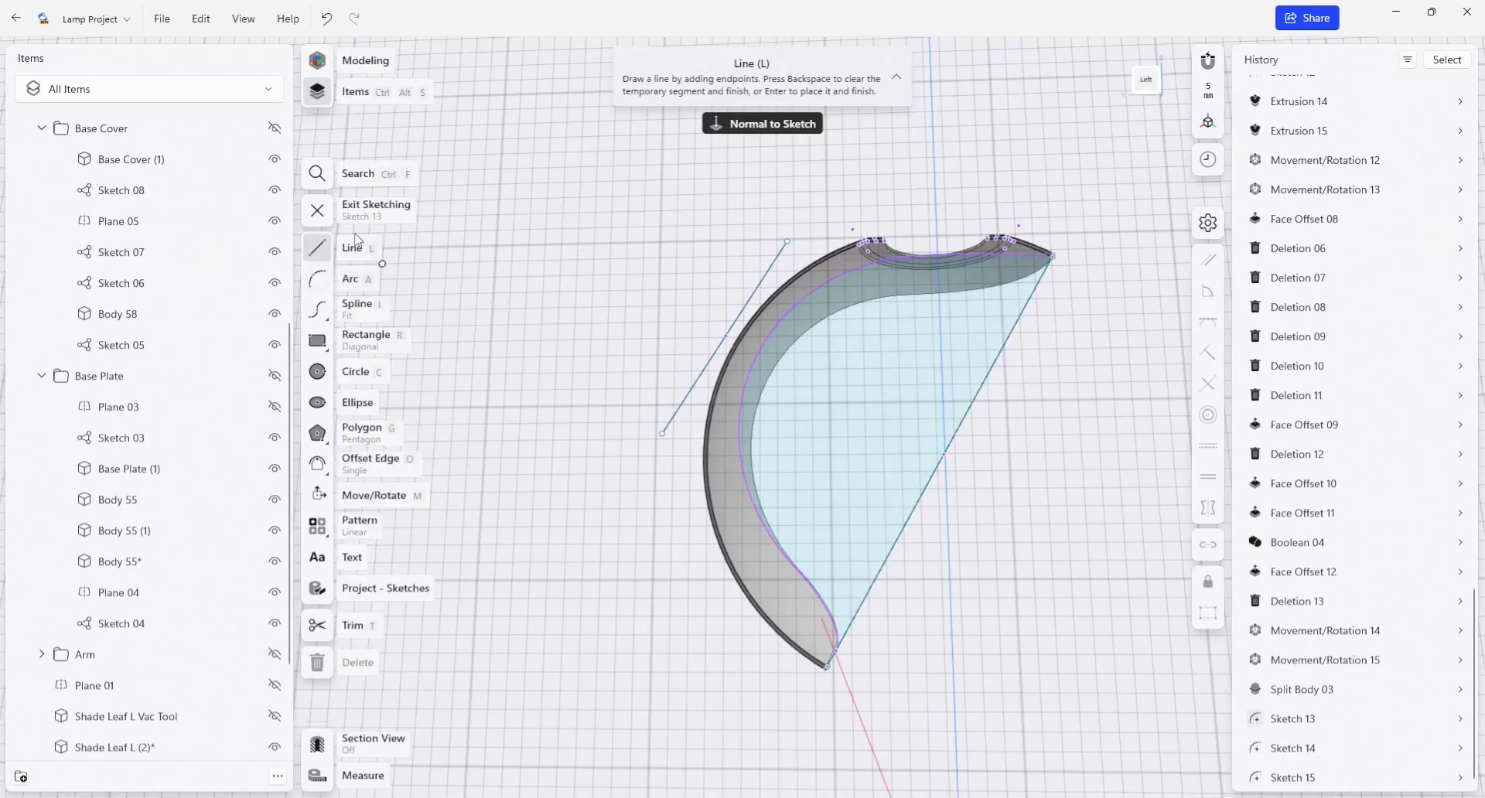
pyautogui.moveTo(662, 434); pyautogui.dragTo(662, 459)
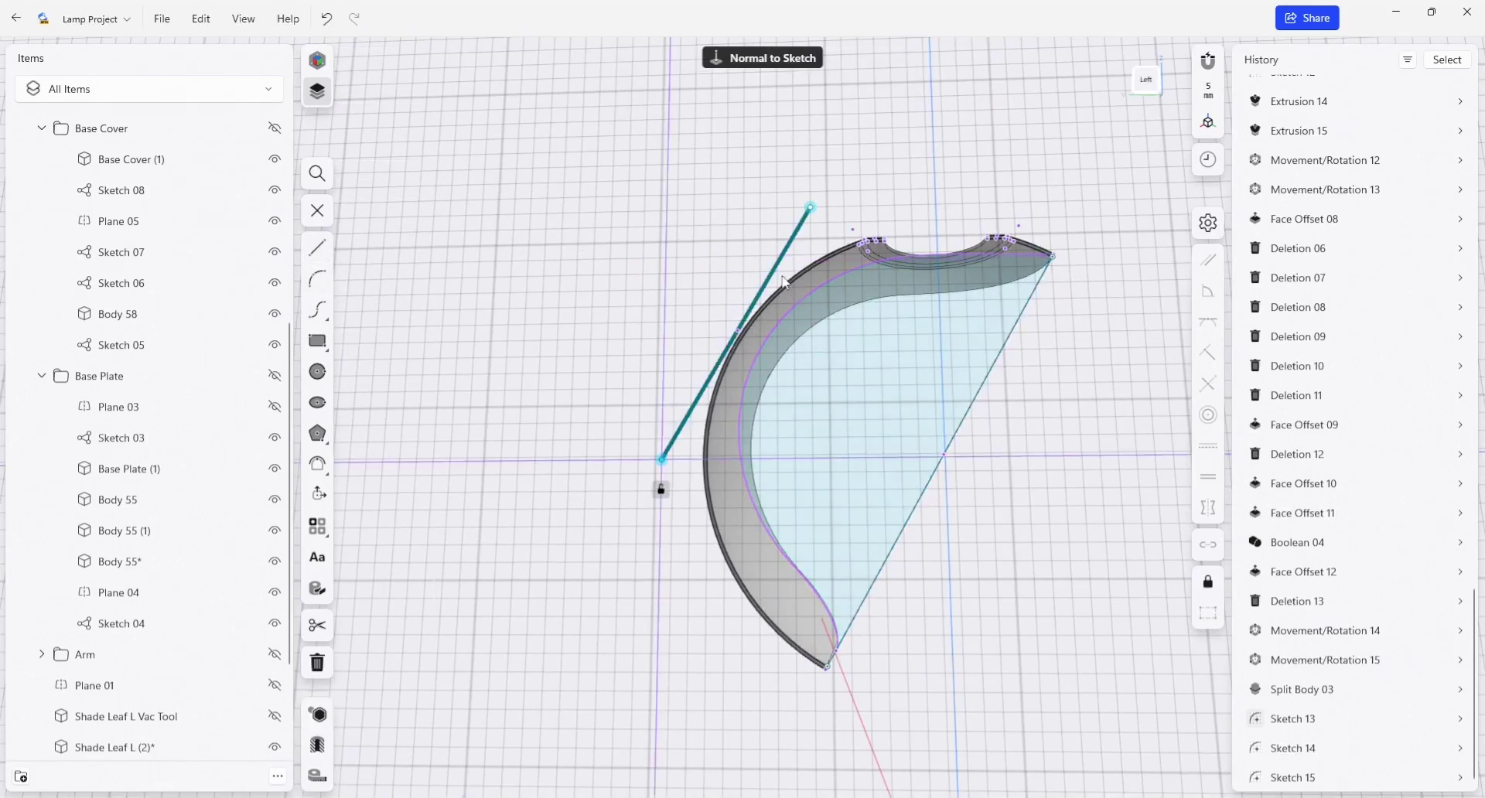
pyautogui.click(977, 402)
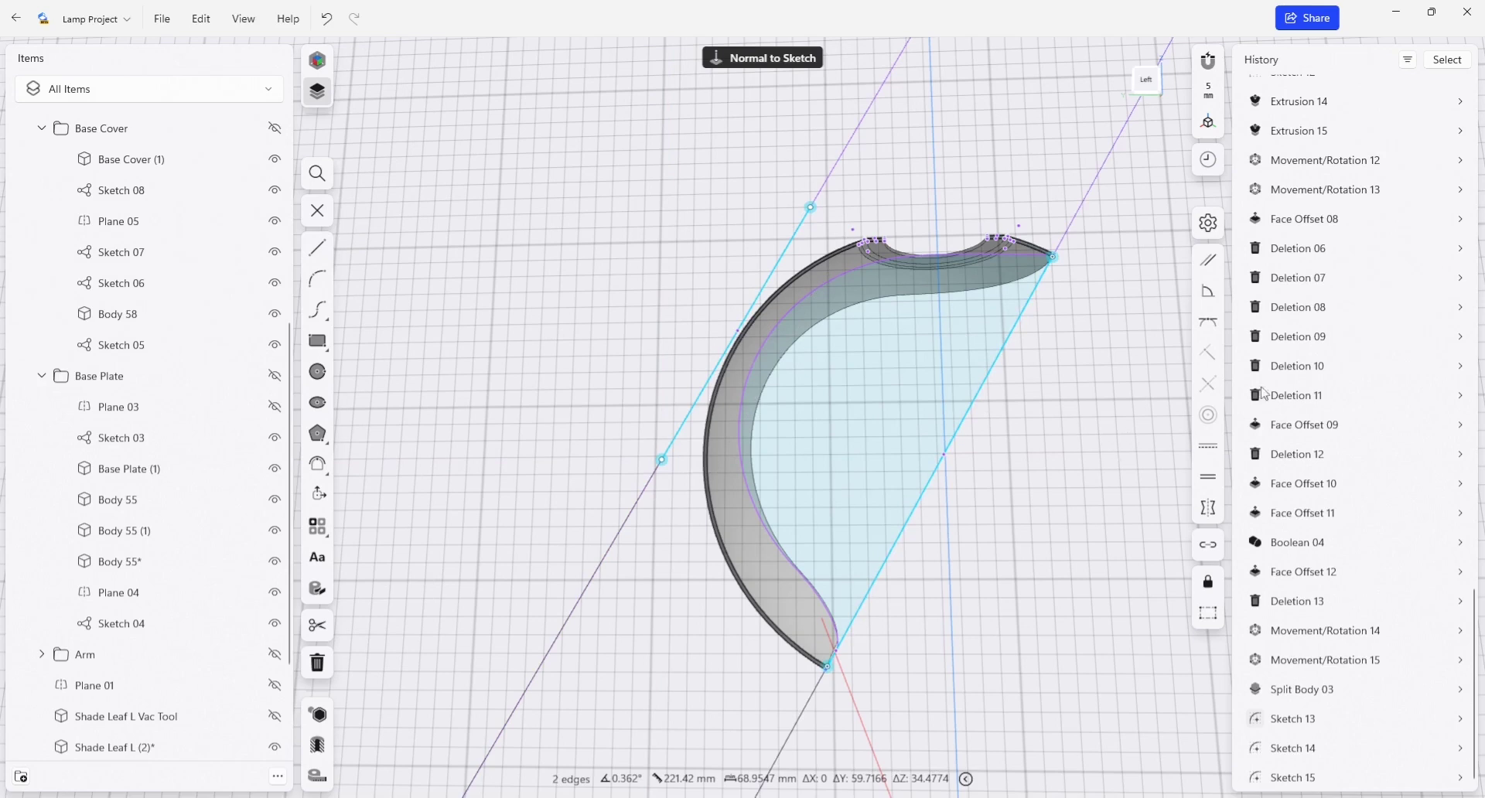
pyautogui.click(1208, 263)
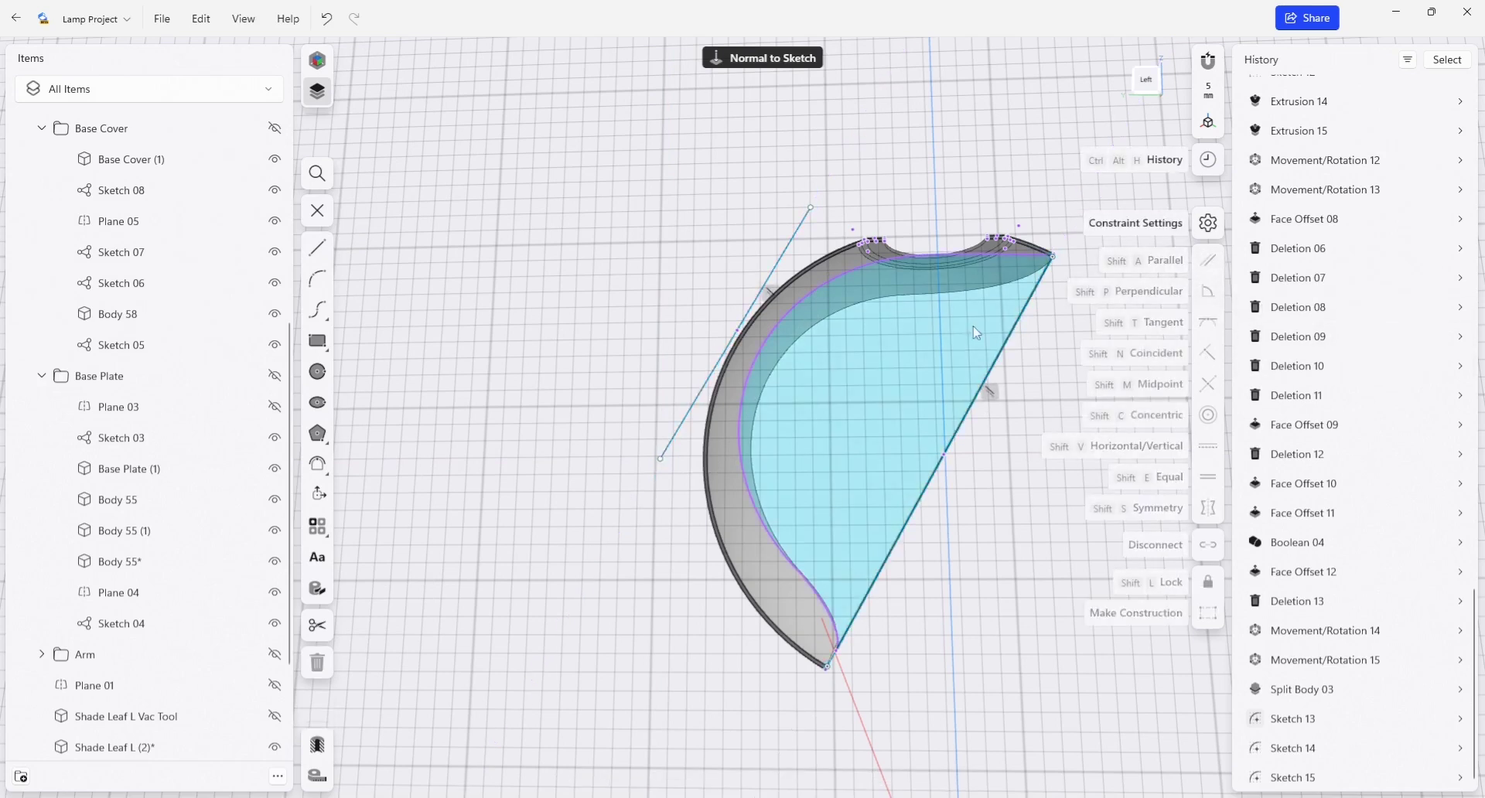
# Draw a line joining the midpoints of the closing line and the outer slanted line, and set its length to 70 mm
pyautogui.scroll(2, 627, 508)
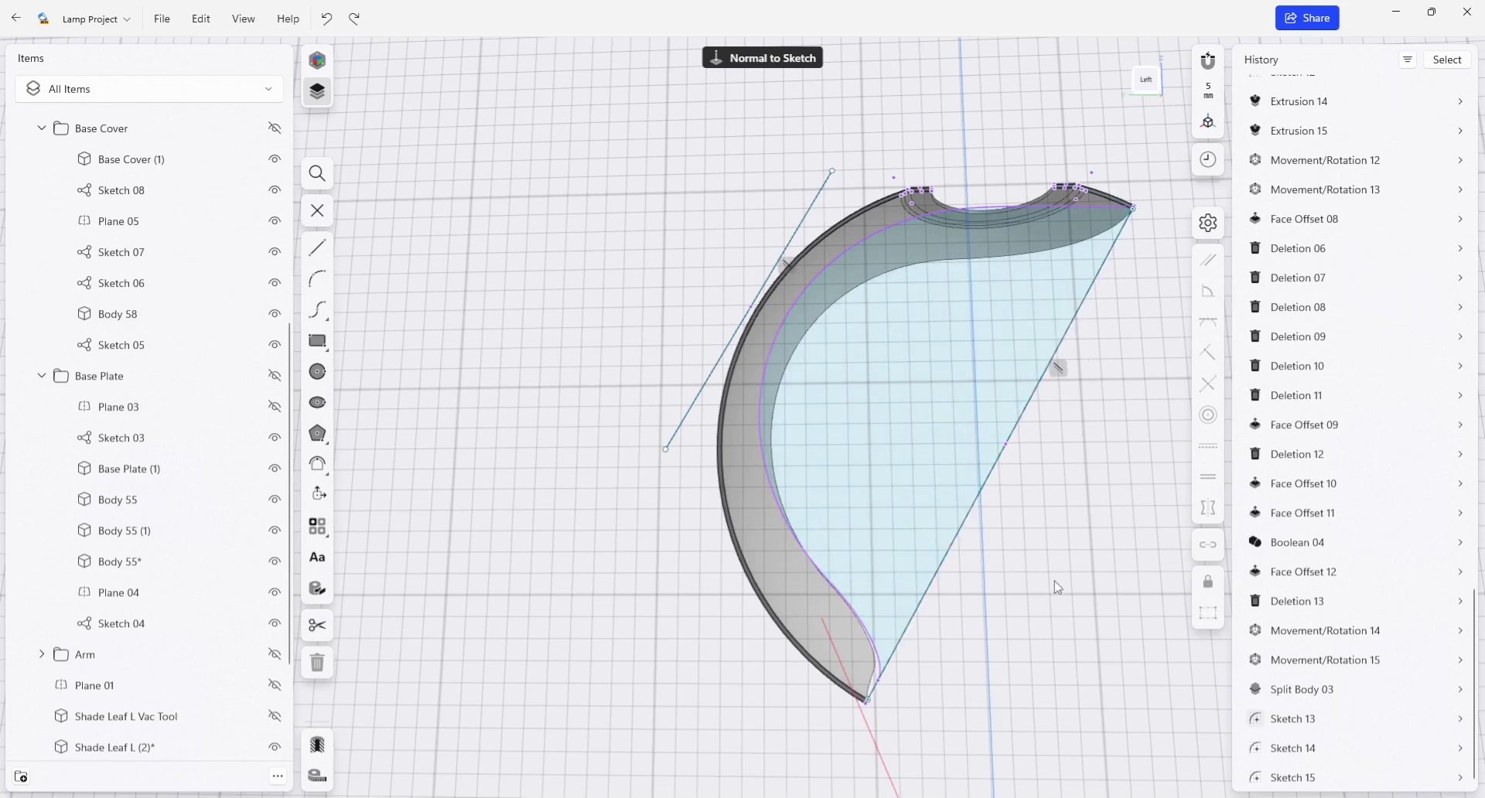
pyautogui.click(319, 254)
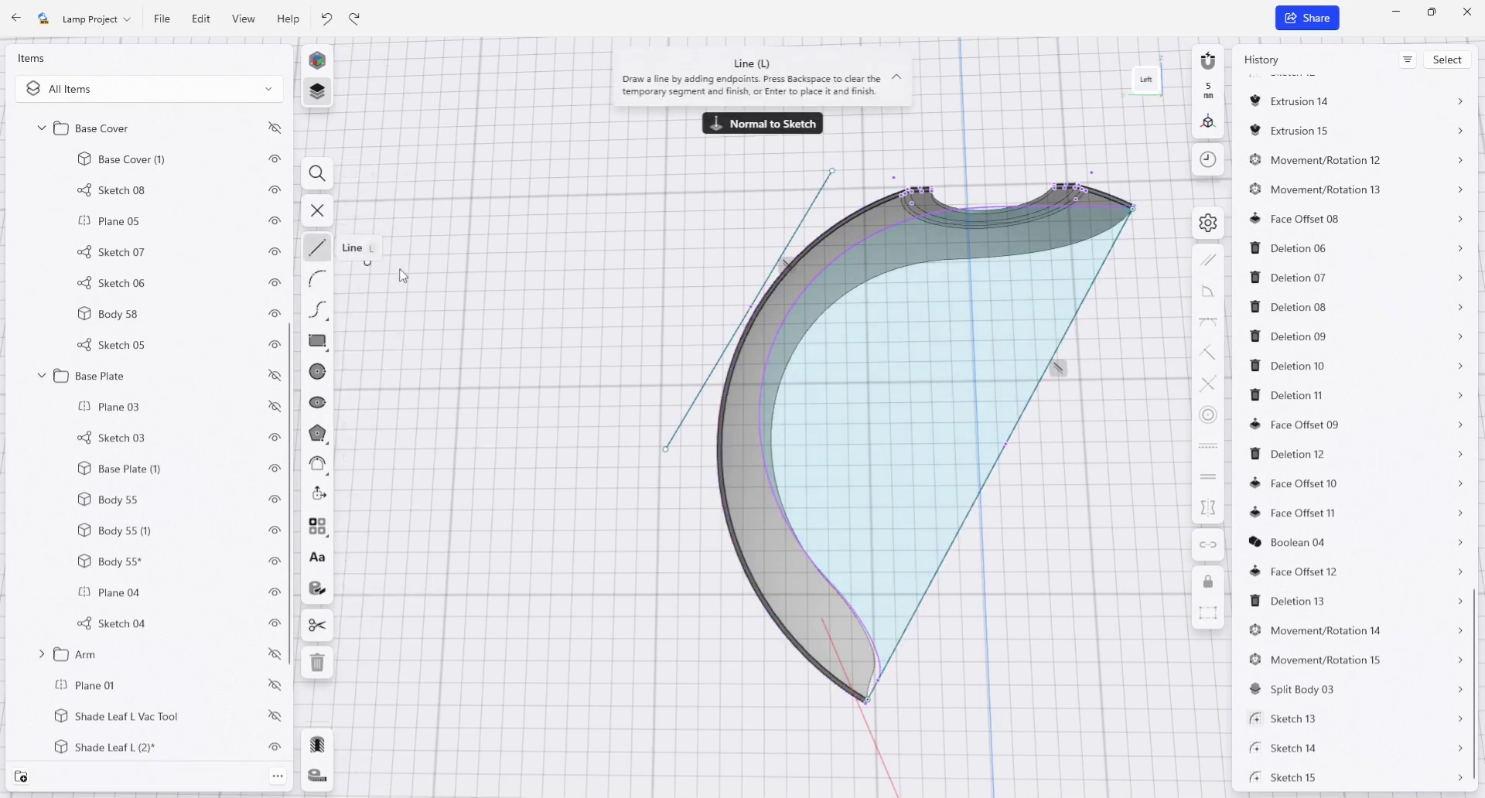
pyautogui.click(1006, 445)
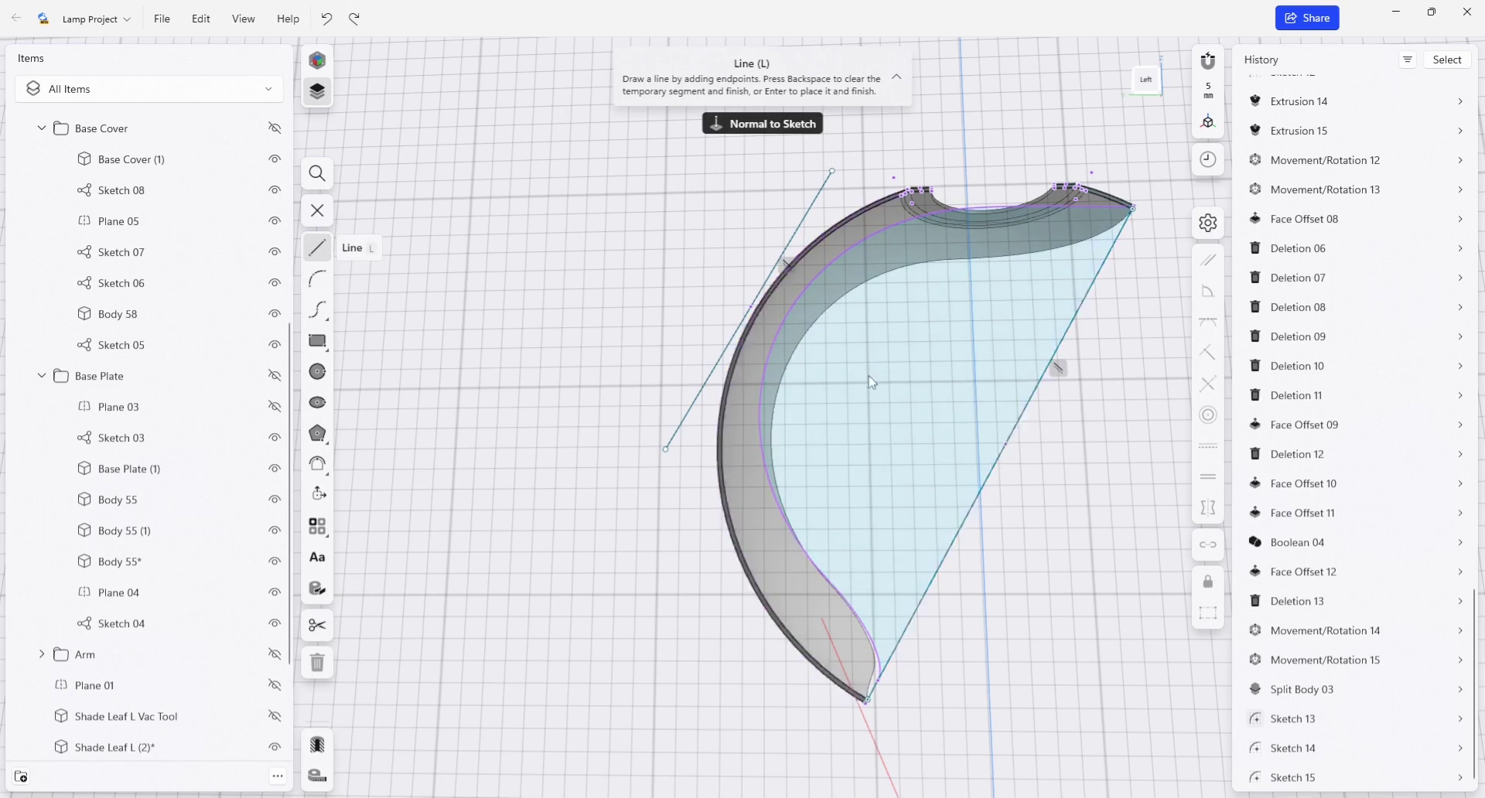
pyautogui.click(750, 308)
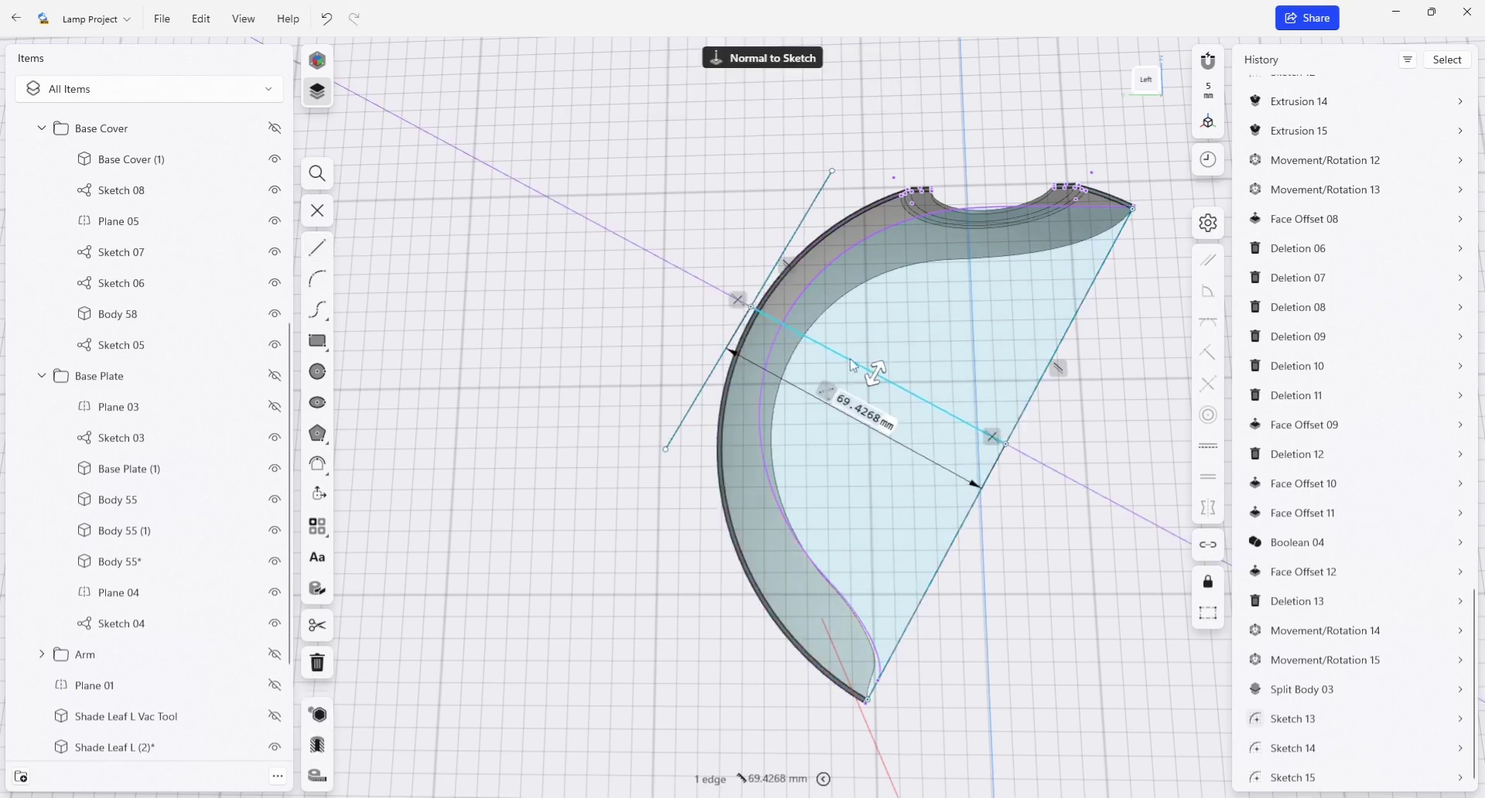
pyautogui.click(846, 410)
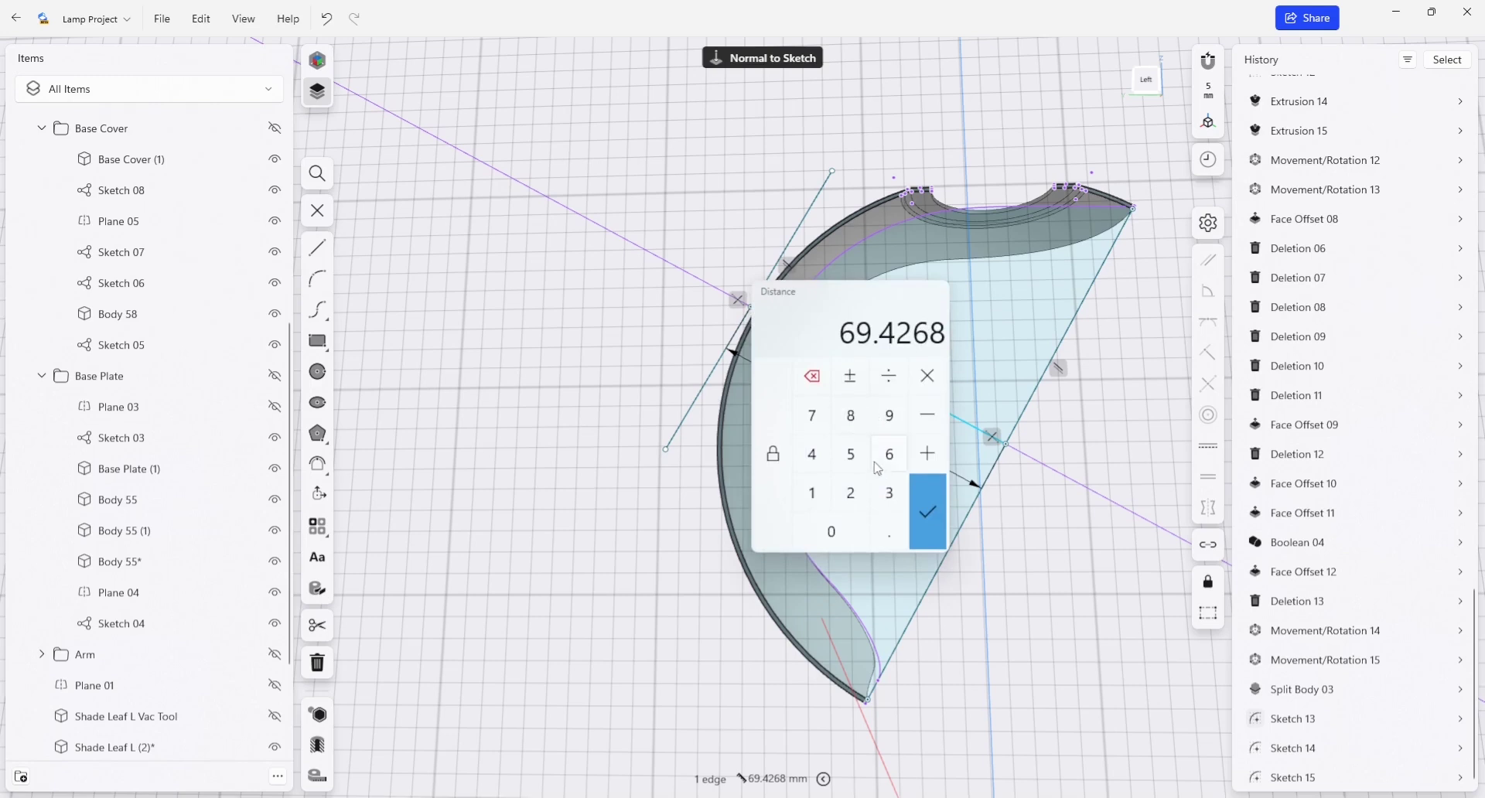
pyautogui.click(810, 417)
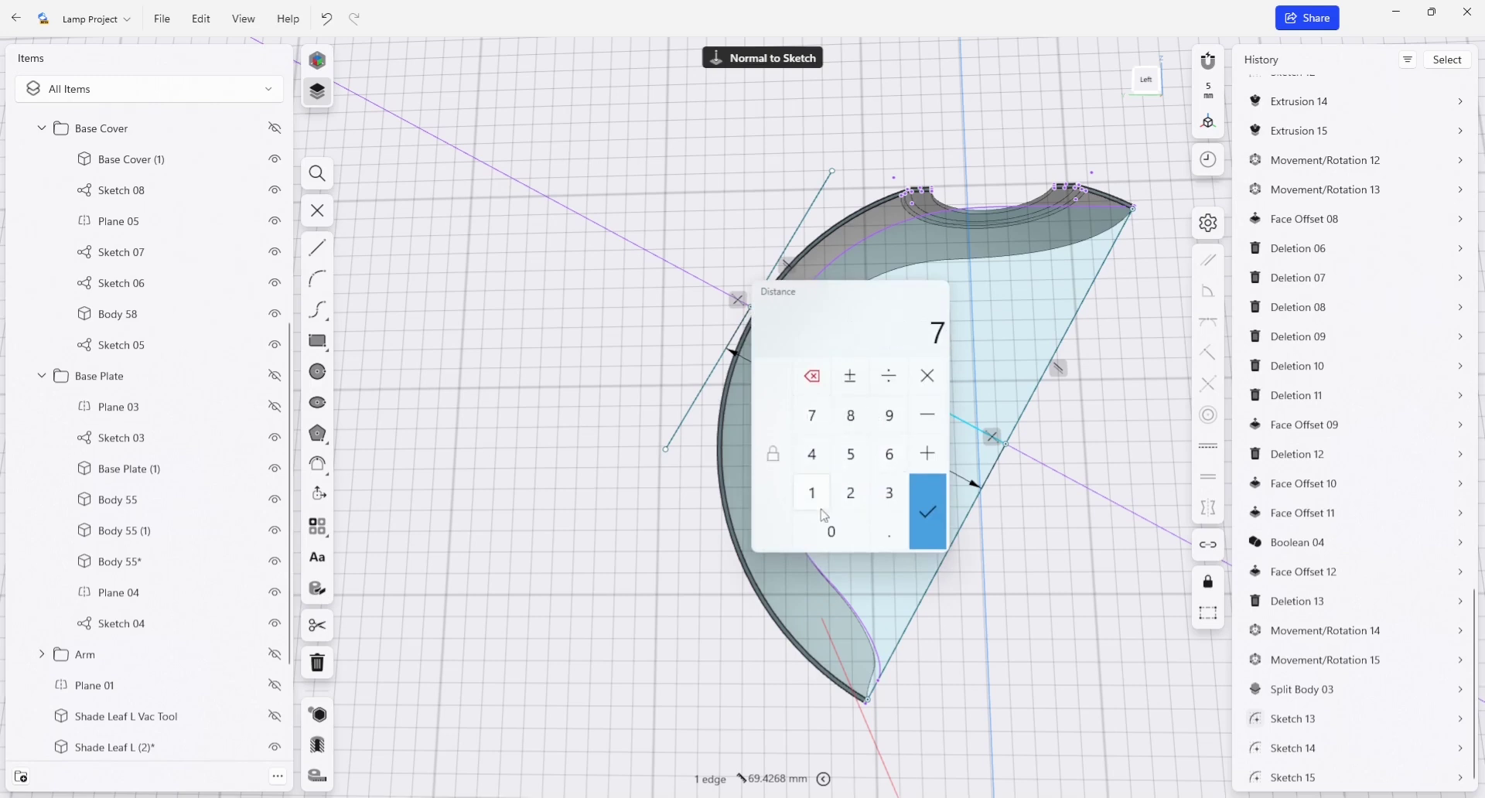
pyautogui.click(927, 511)
# Leave the sketch and examine the clearance between the outer slanted line and the leaf's convex curve
pyautogui.click(766, 357)
pyautogui.click(764, 355)
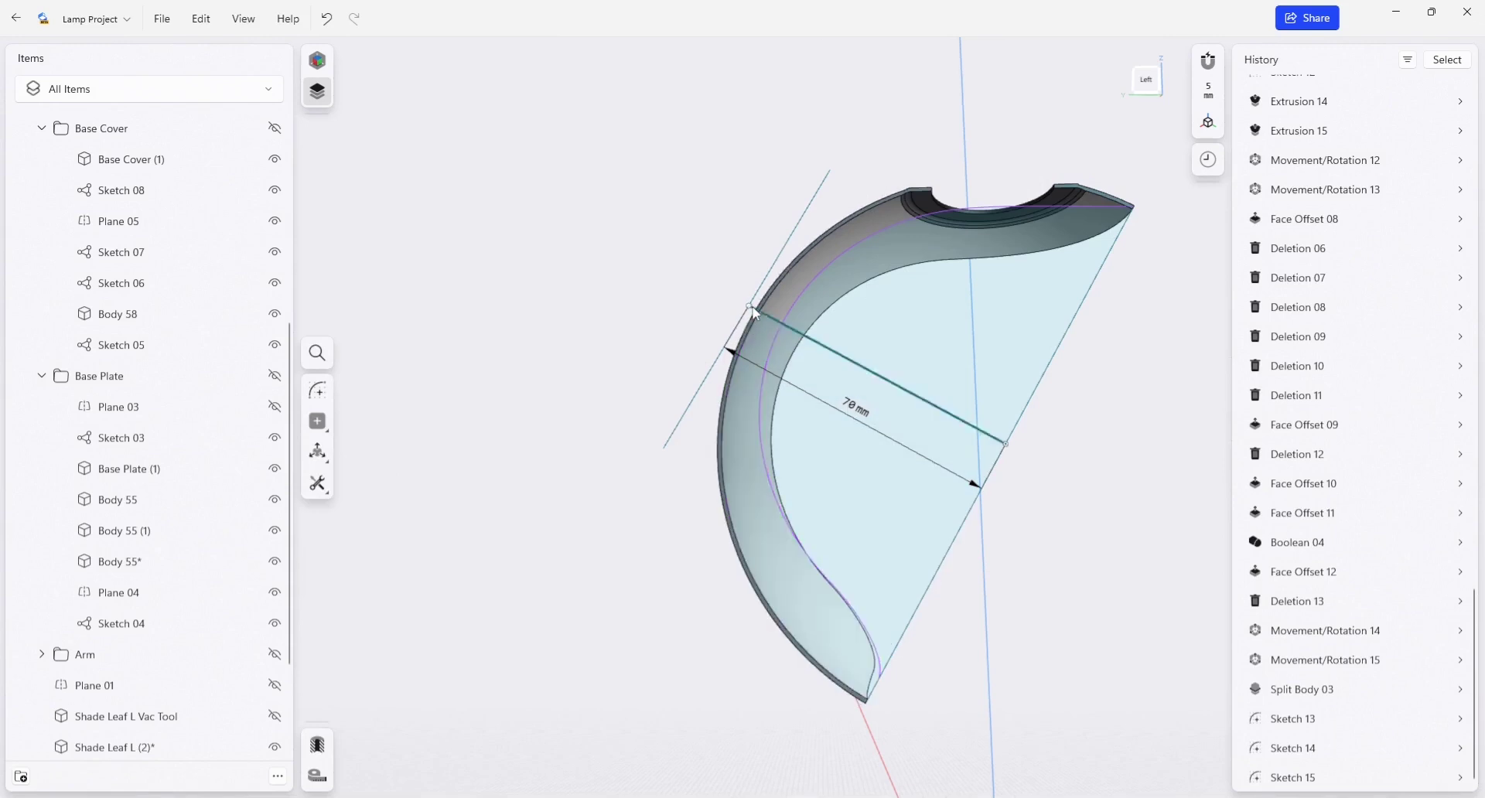
pyautogui.click(757, 303)
pyautogui.click(756, 303)
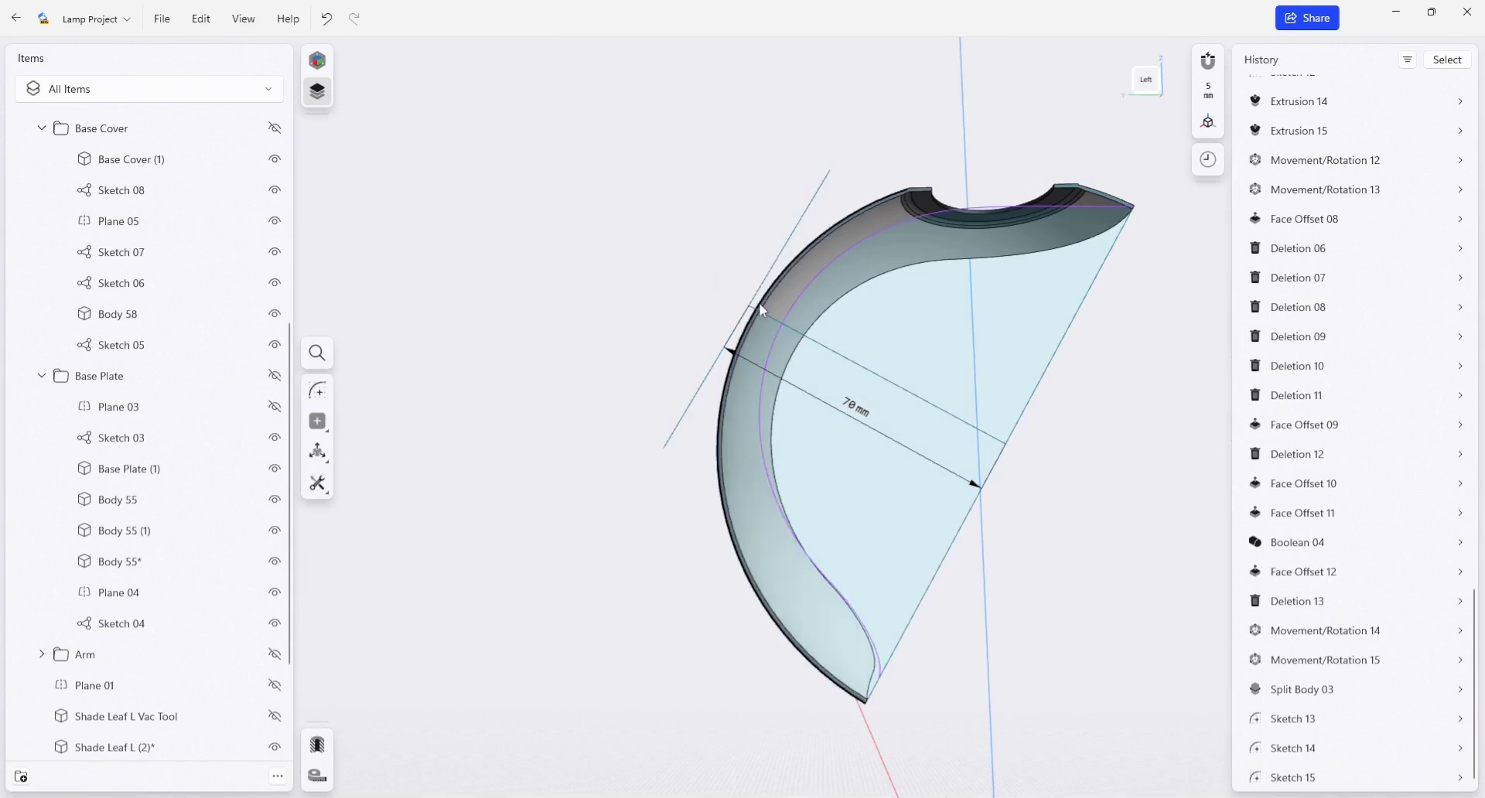
pyautogui.click(754, 301)
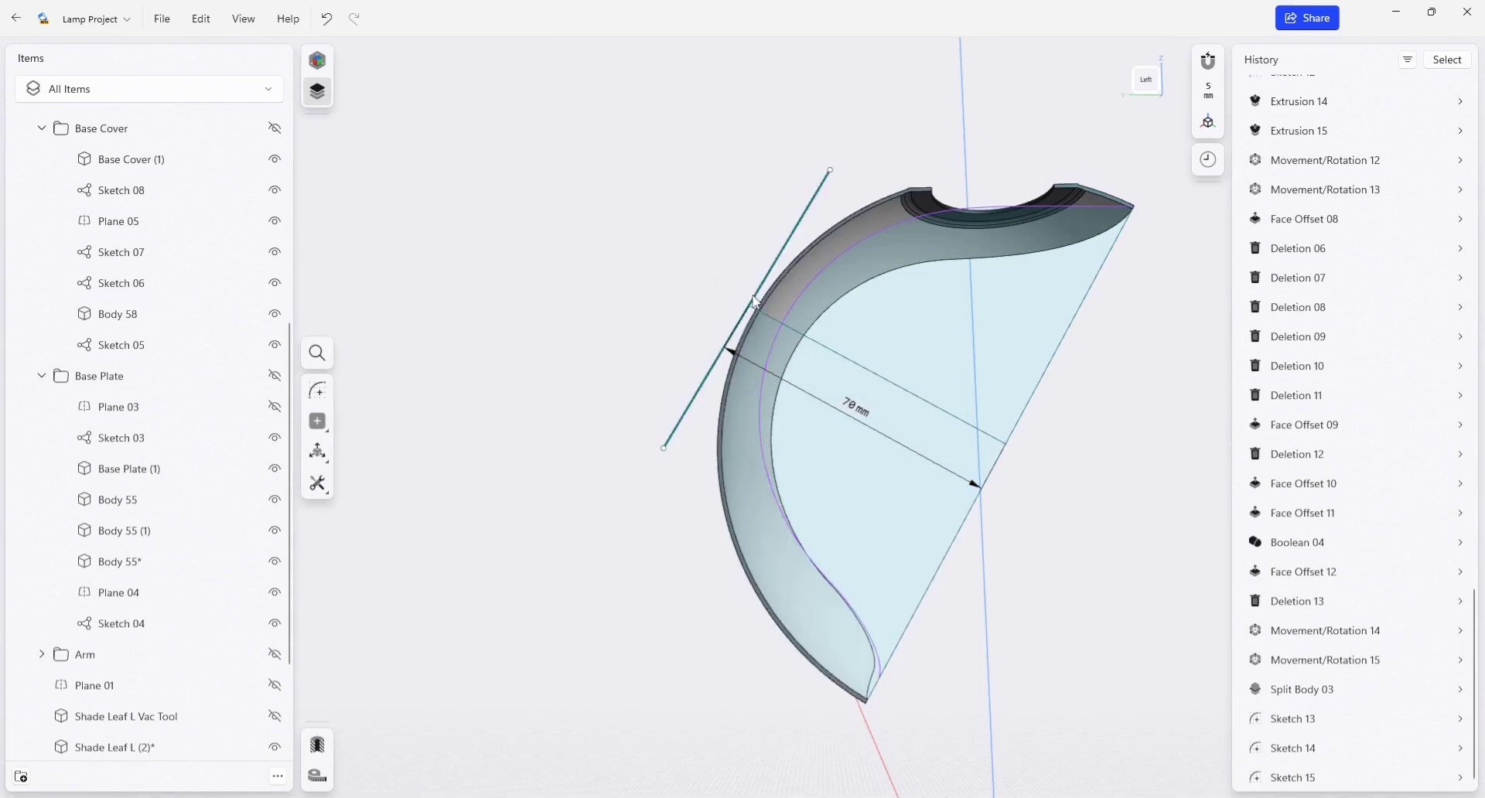
pyautogui.click(757, 304)
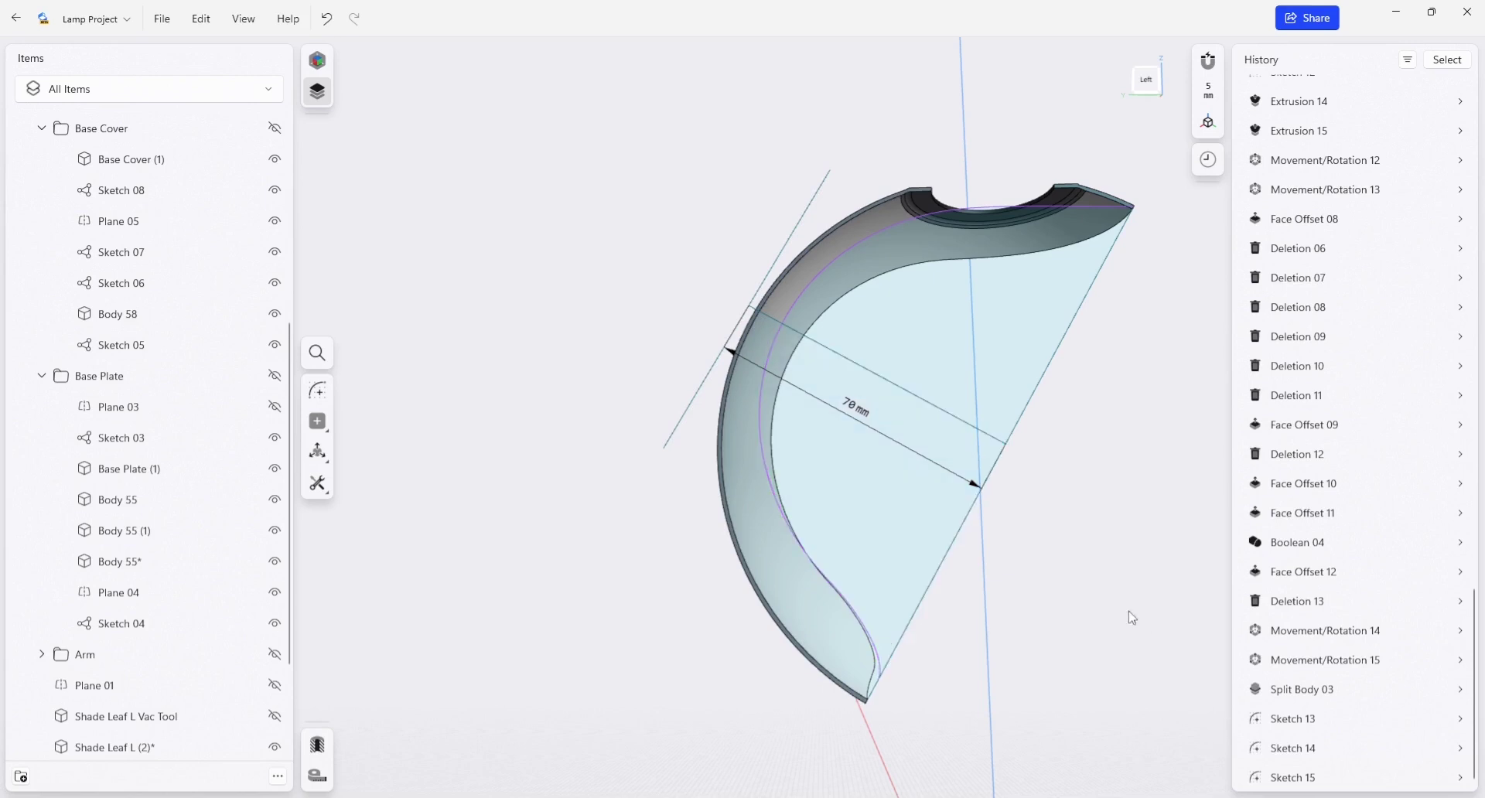
pyautogui.moveTo(898, 433); pyautogui.dragTo(854, 446, button='right')
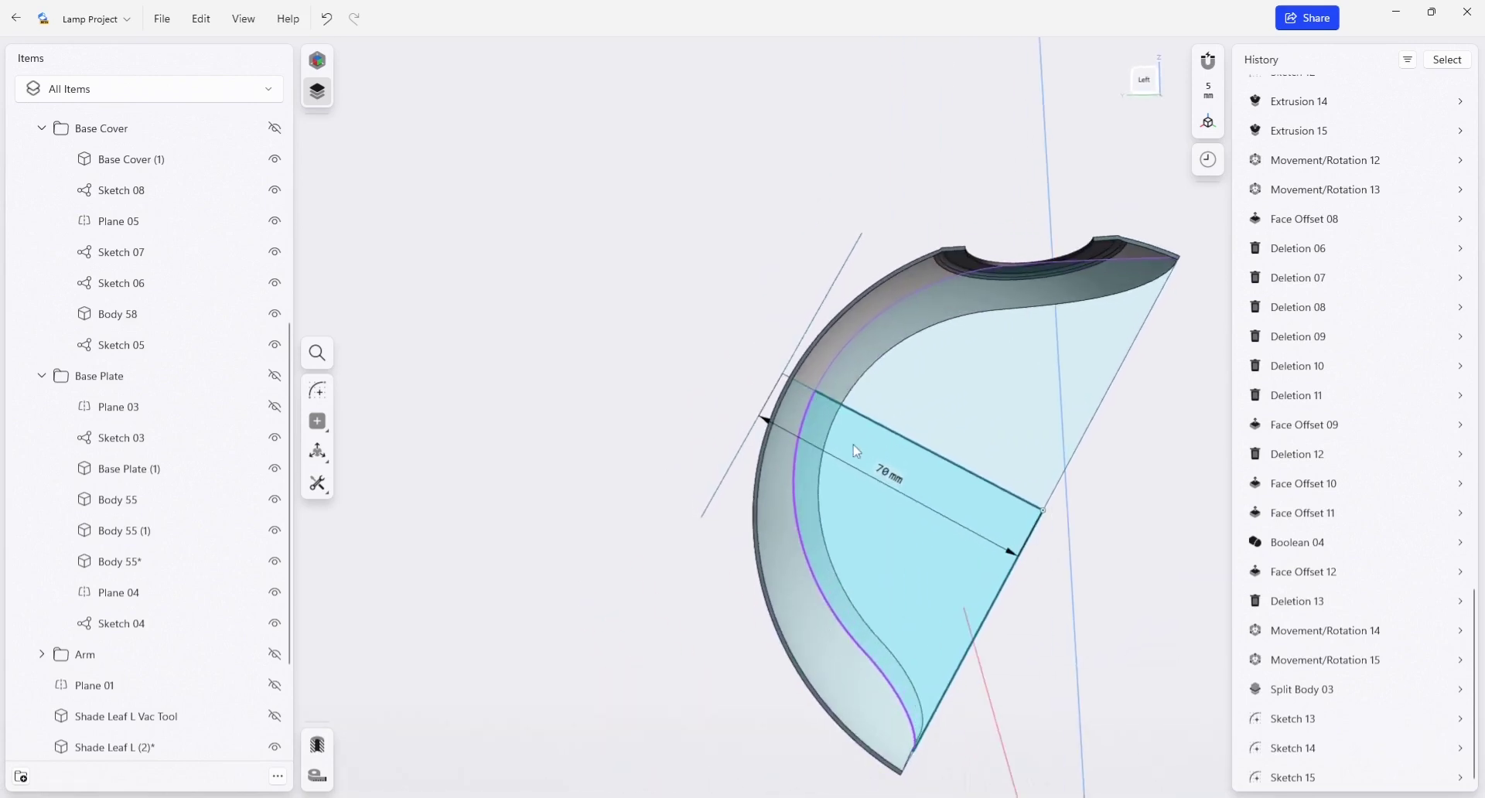
# Reopen the sketch and constrain the 70 mm connecting line perpendicular to the long closing line
pyautogui.click(829, 400)
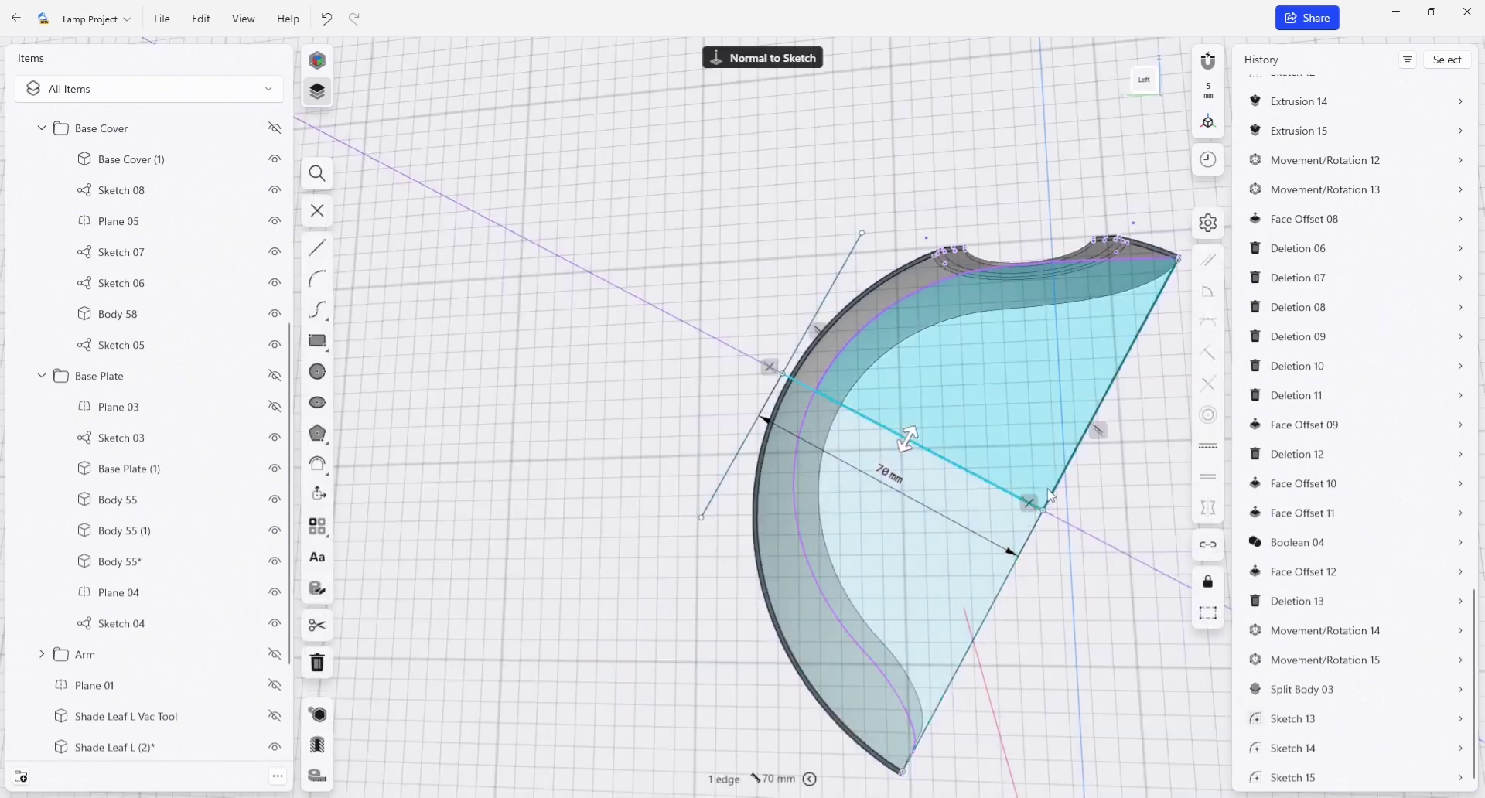
pyautogui.click(1054, 496)
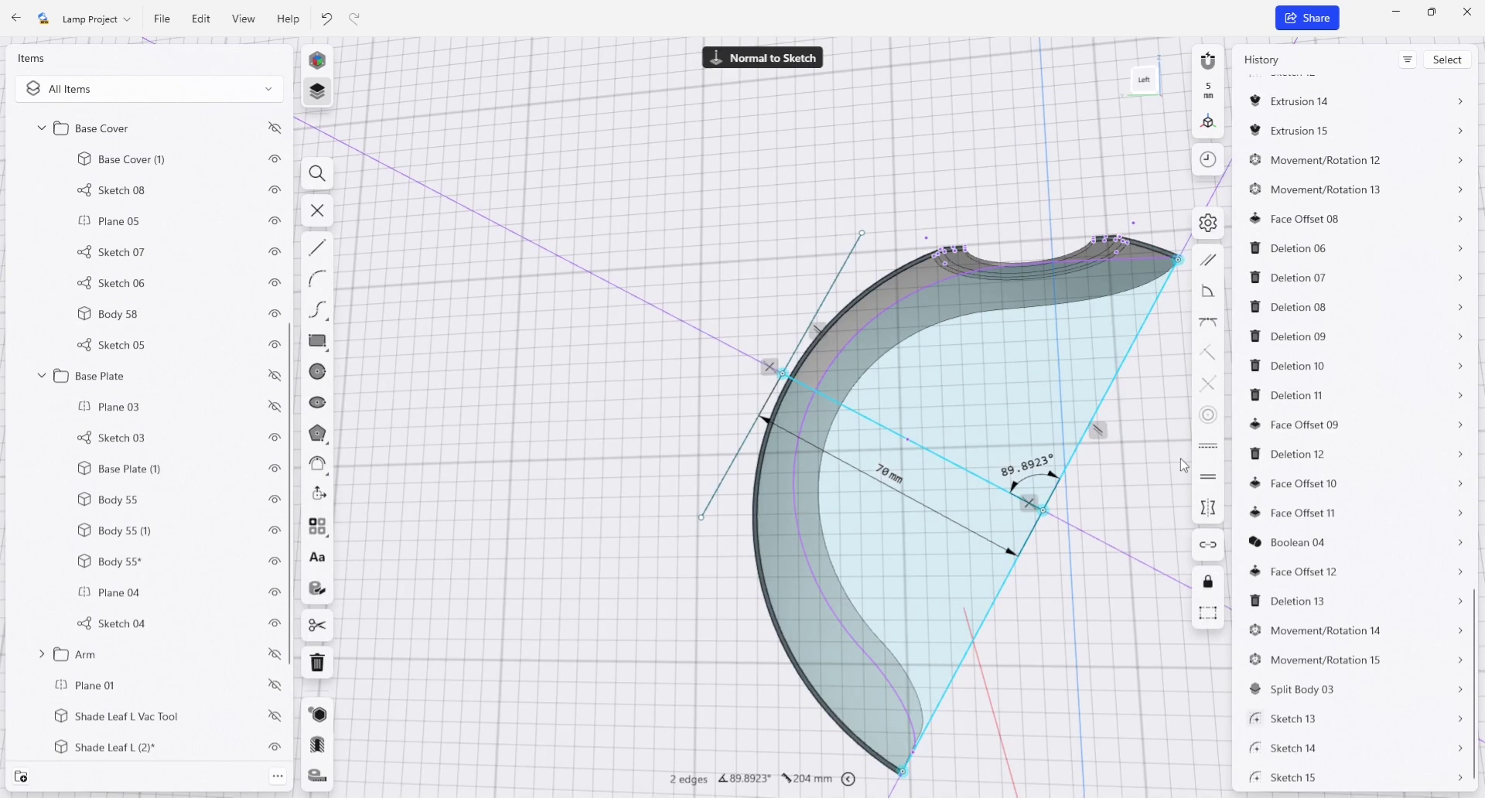
pyautogui.click(1208, 291)
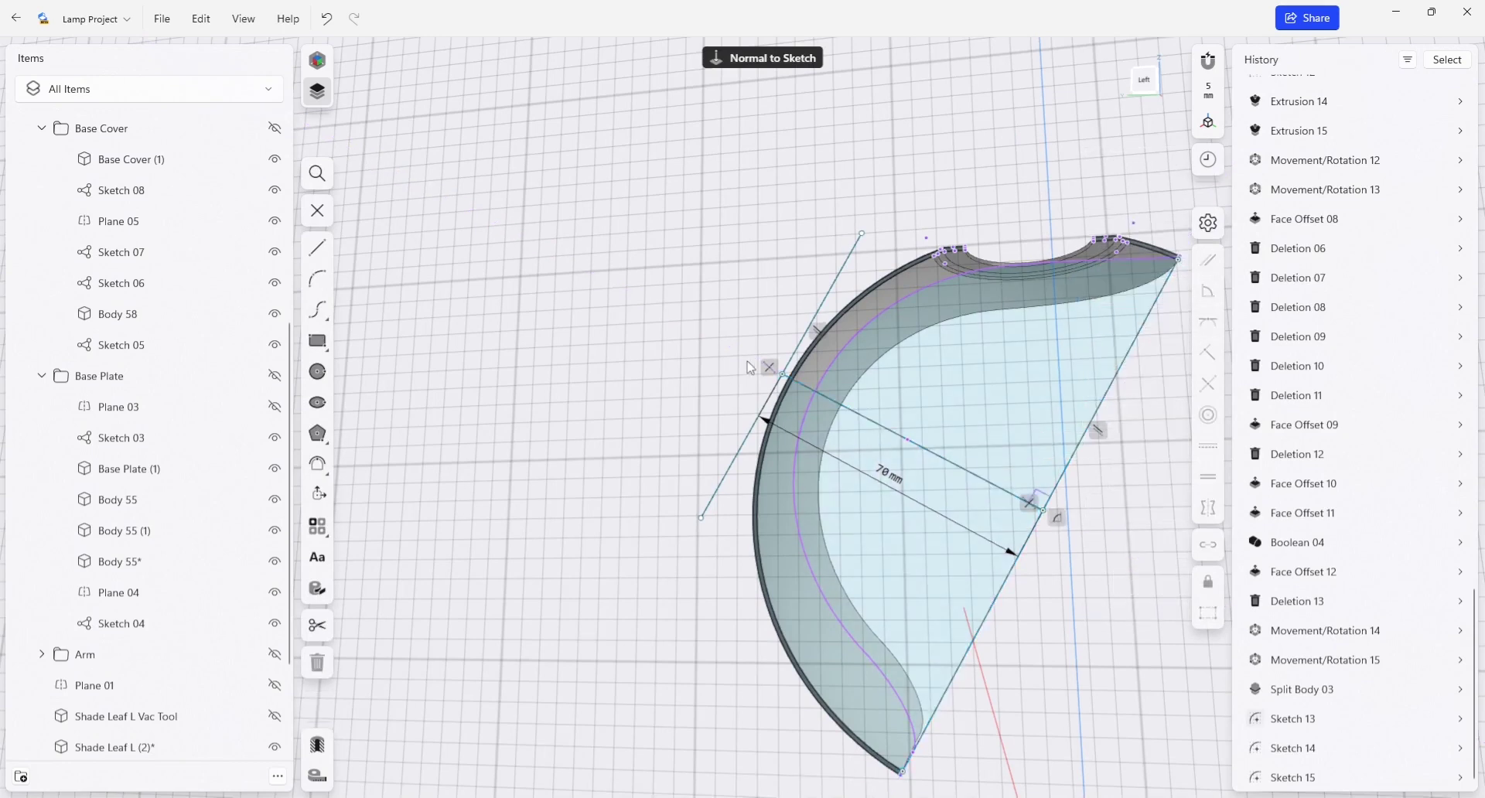
# Extend the outer slanted line at both ends by moving its upper endpoint farther beyond the leaf
pyautogui.doubleClick(708, 383)
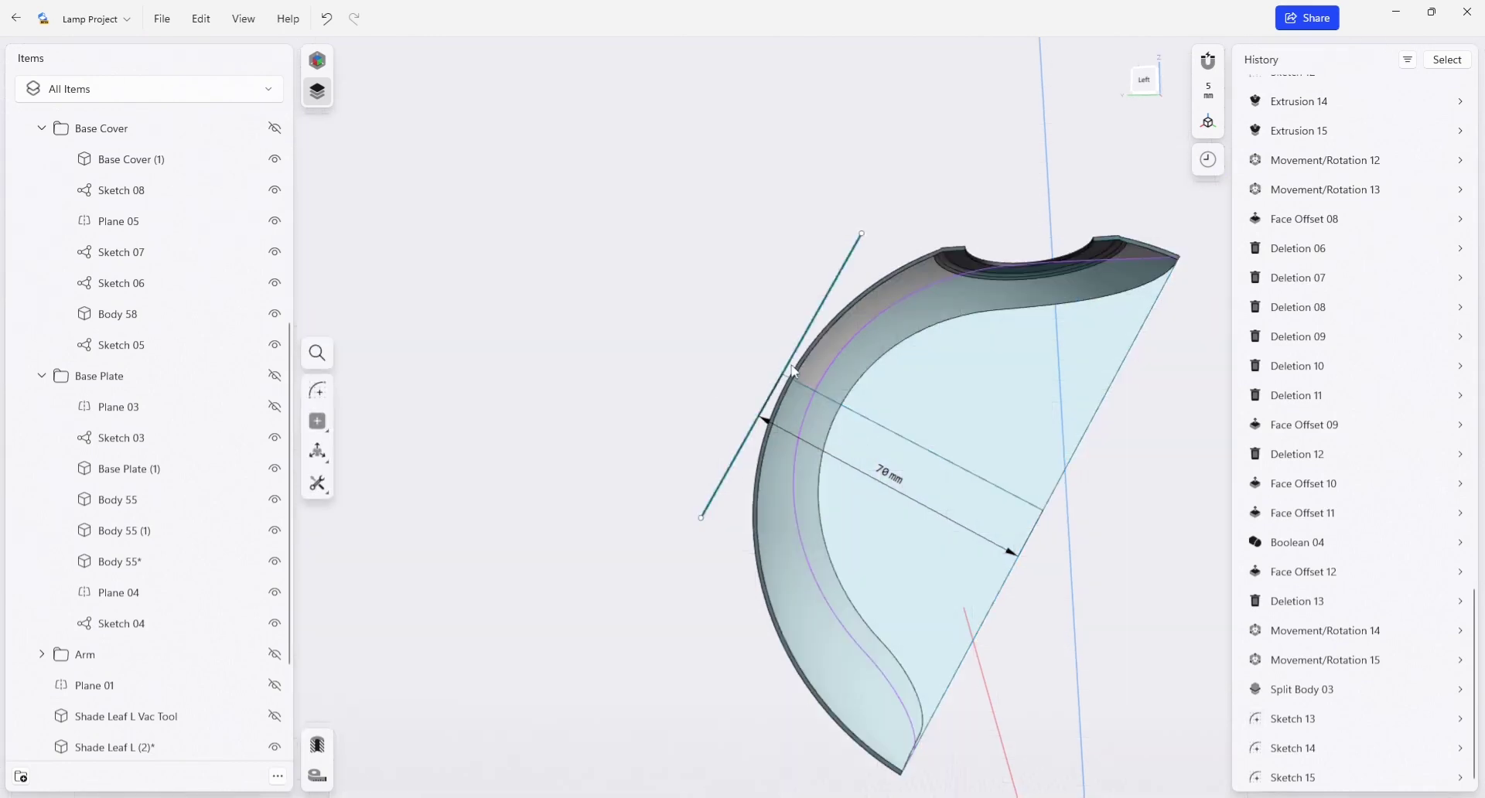
pyautogui.click(862, 235)
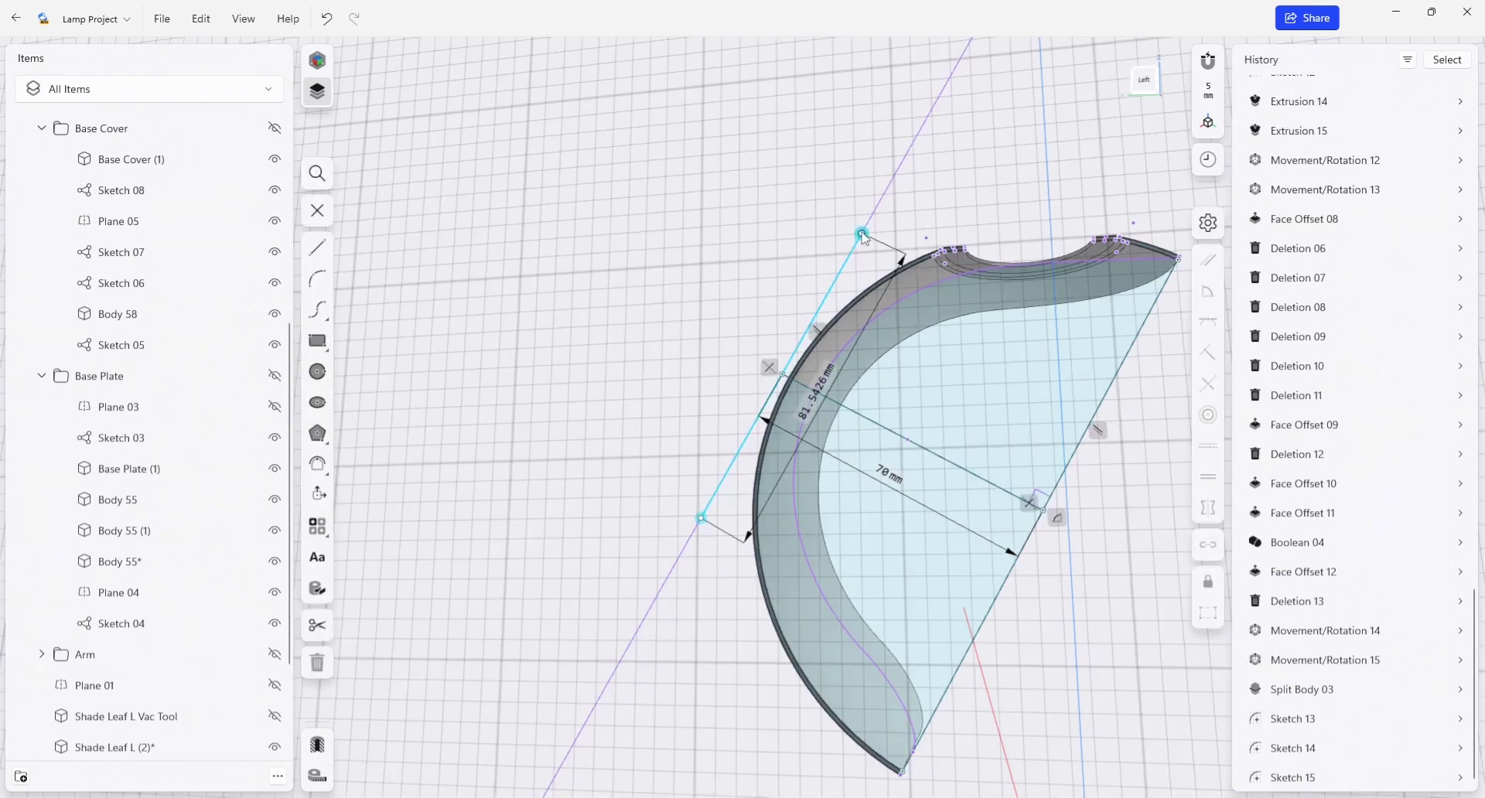
pyautogui.moveTo(875, 224); pyautogui.dragTo(923, 191)
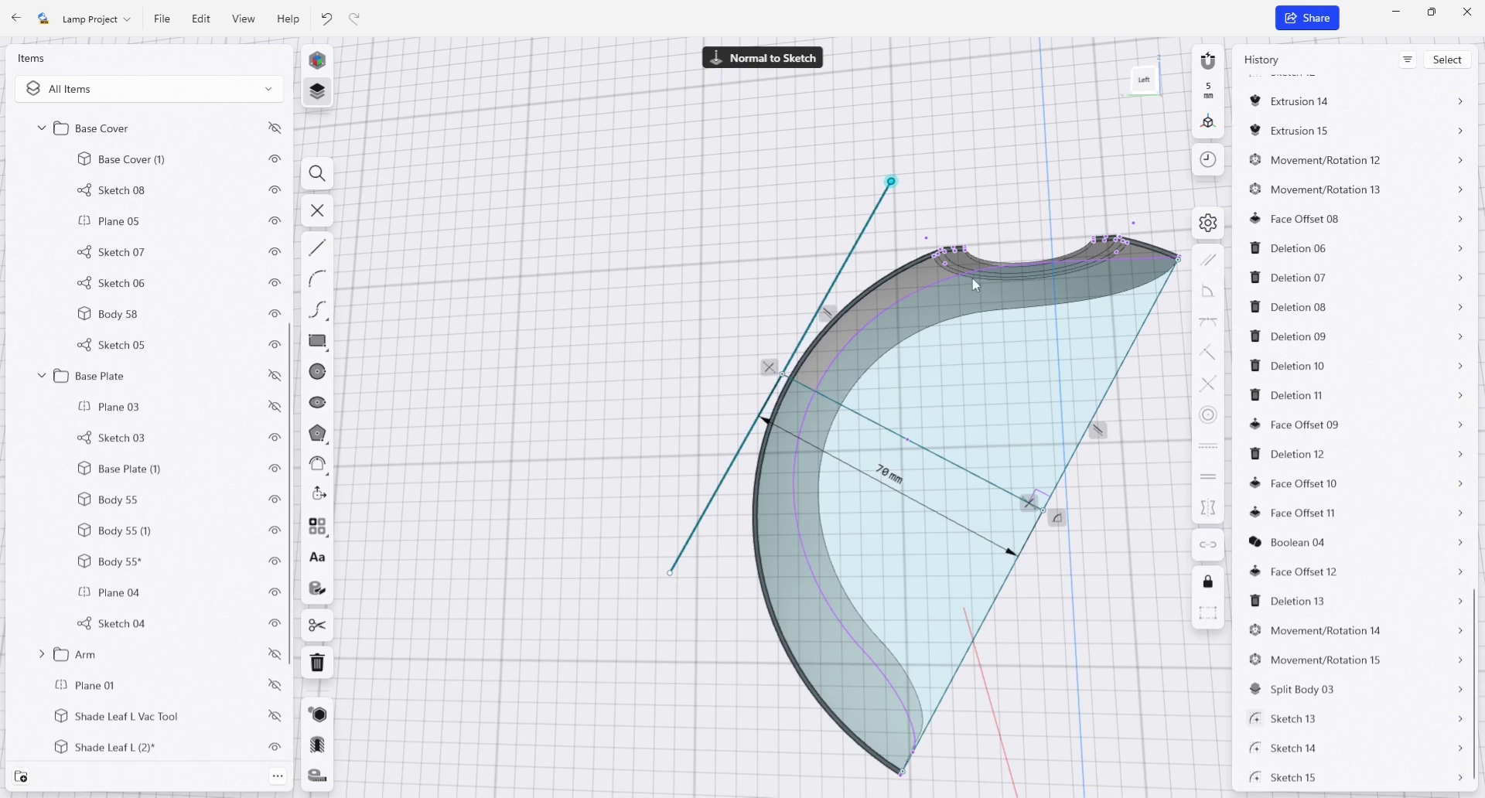
# Draw a line about 23 mm long from the outer line's upper end toward the leaf and constrain the two lines perpendicular
pyautogui.click(317, 248)
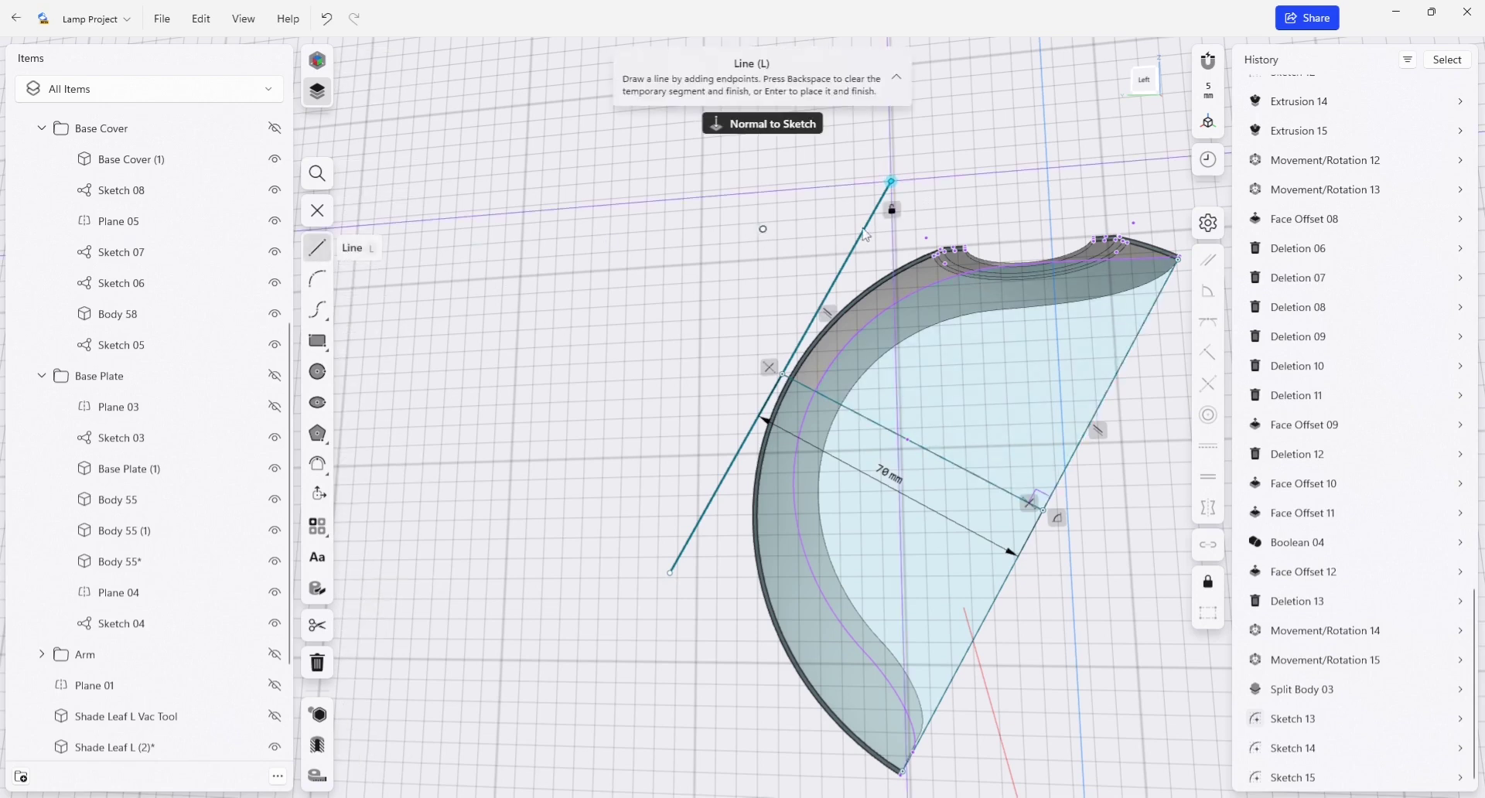
pyautogui.click(893, 183)
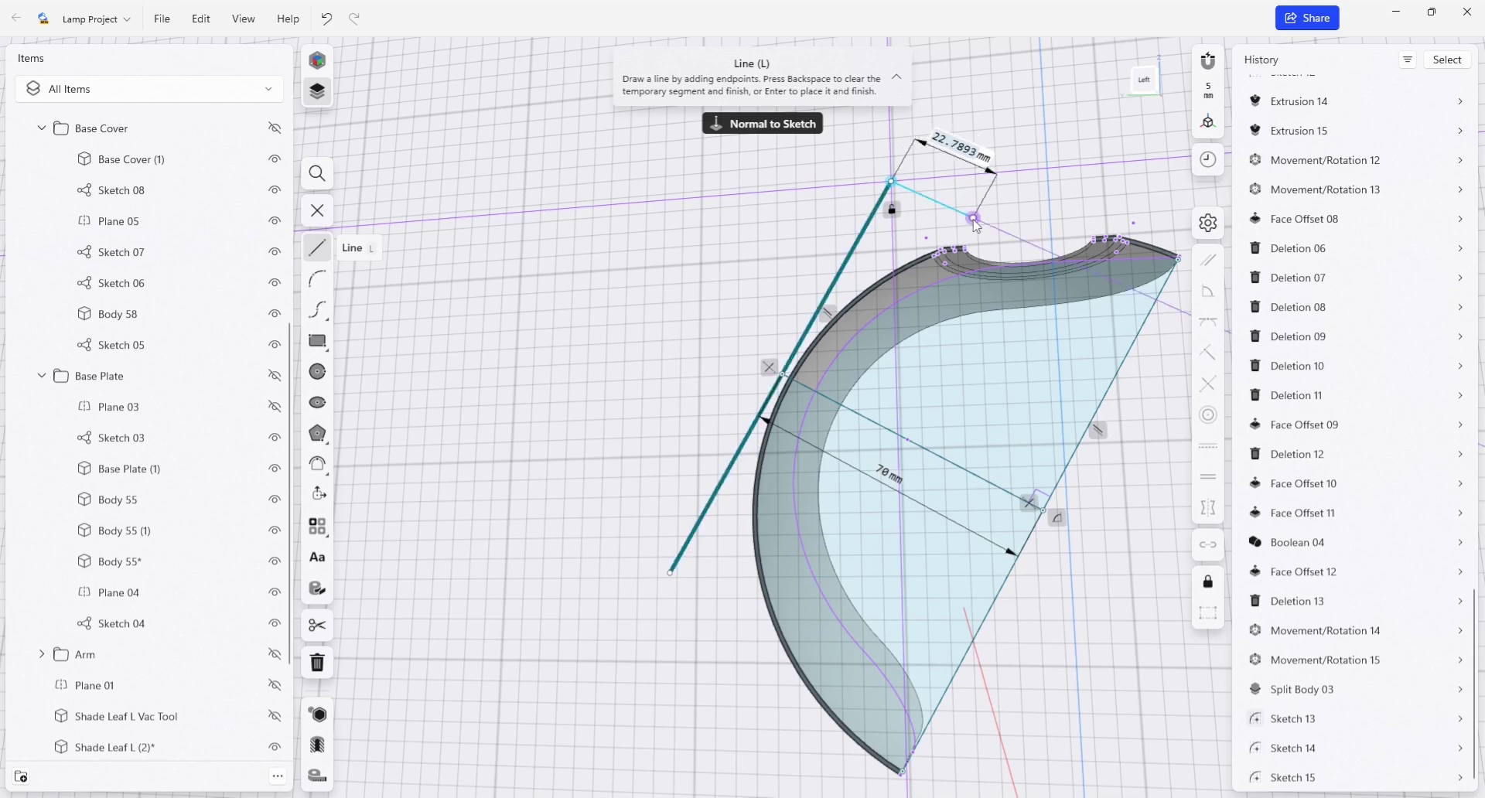
pyautogui.press('Return')
pyautogui.click(931, 200)
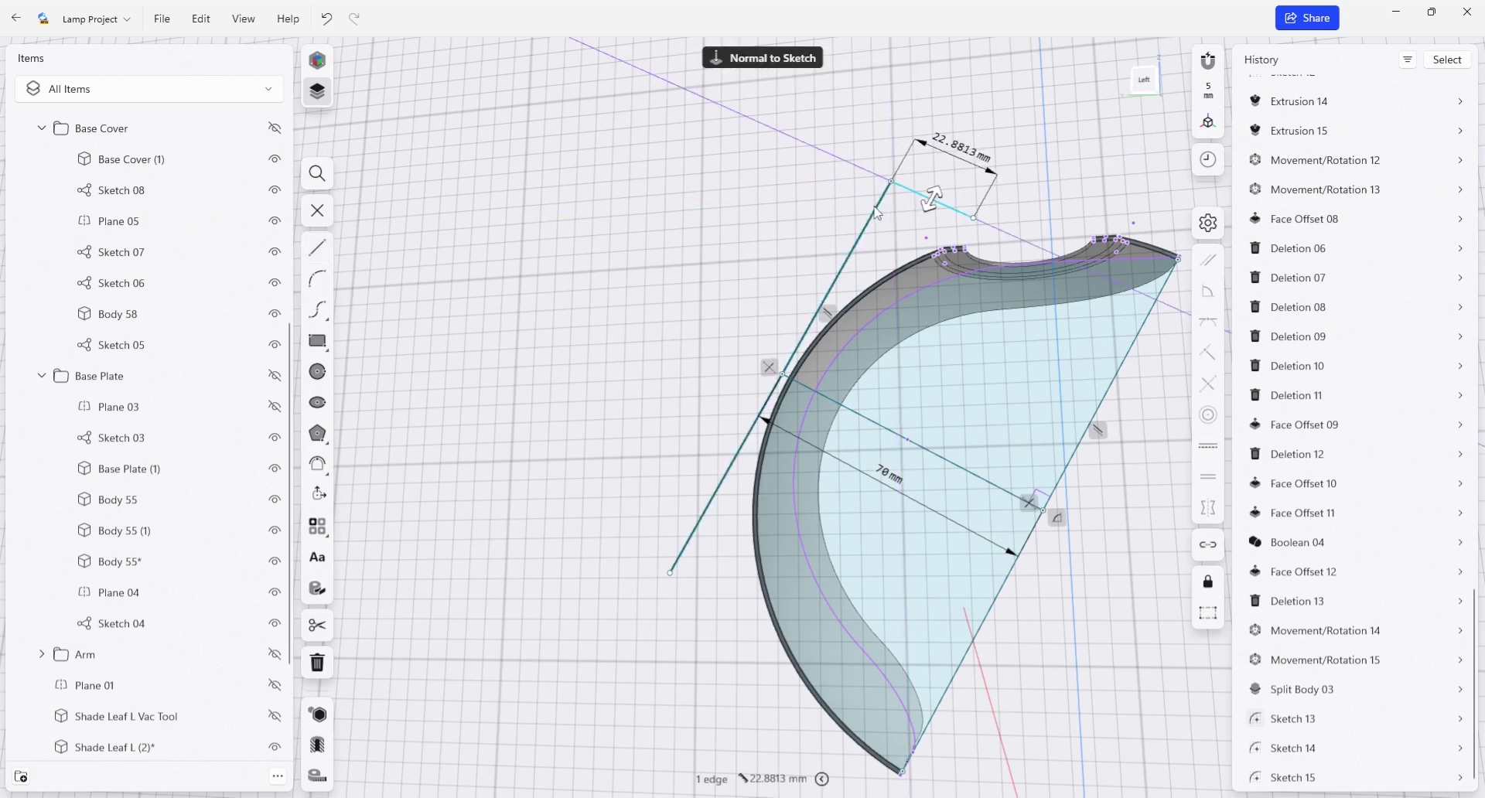
pyautogui.click(852, 248)
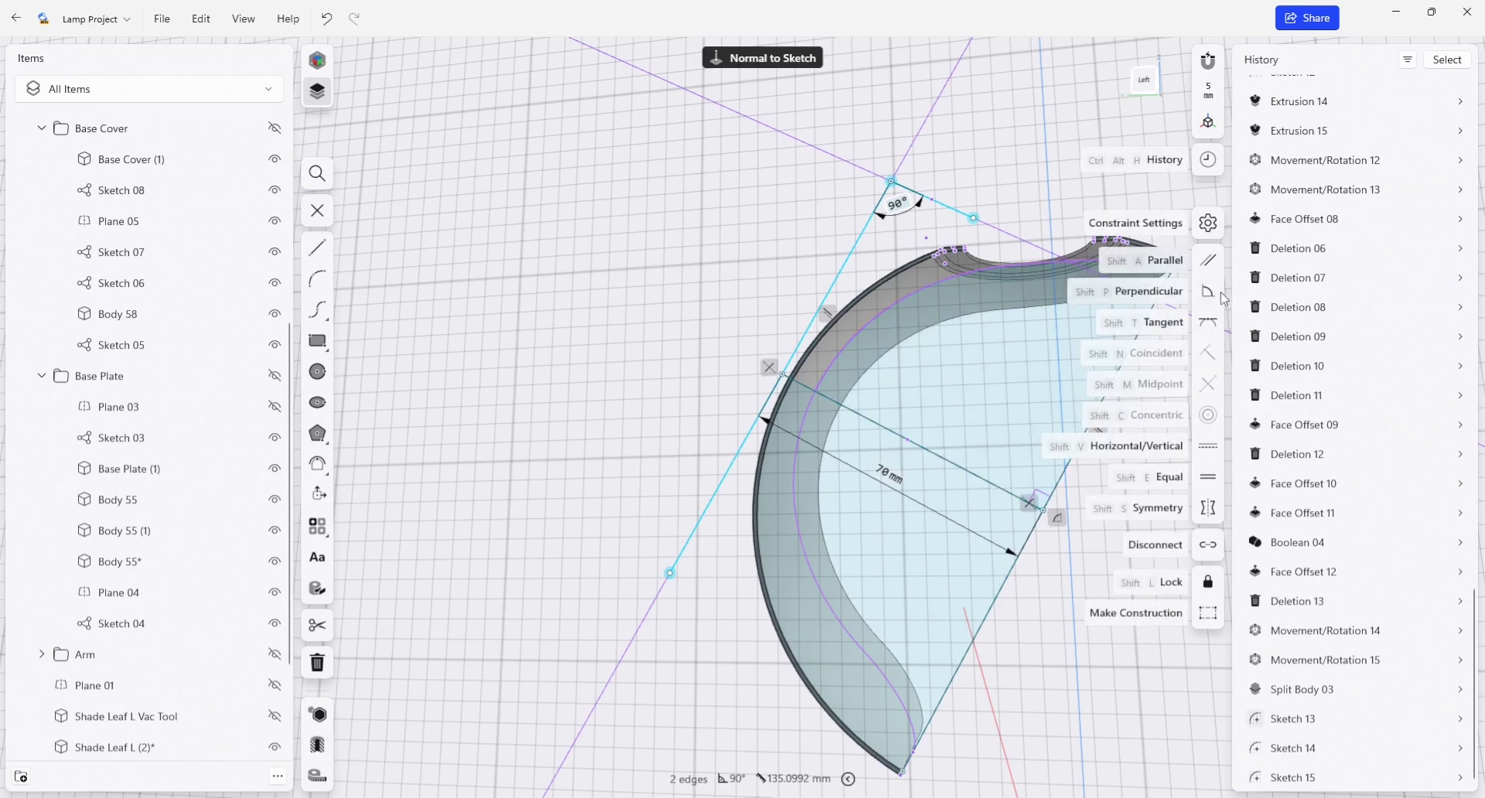
pyautogui.click(1158, 298)
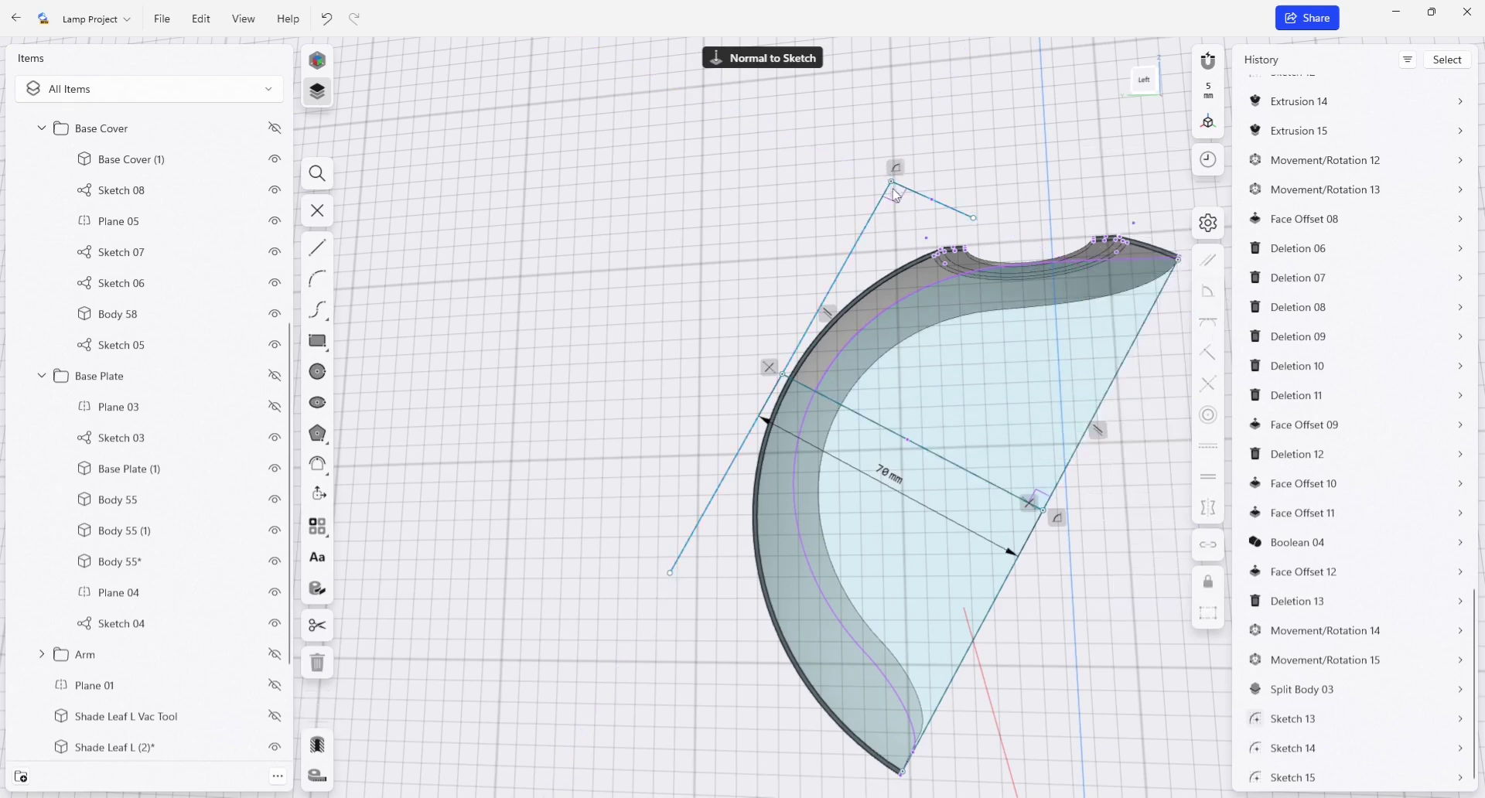
# Set the length of the short perpendicular line at the outer line's upper end to 30 mm
pyautogui.click(936, 205)
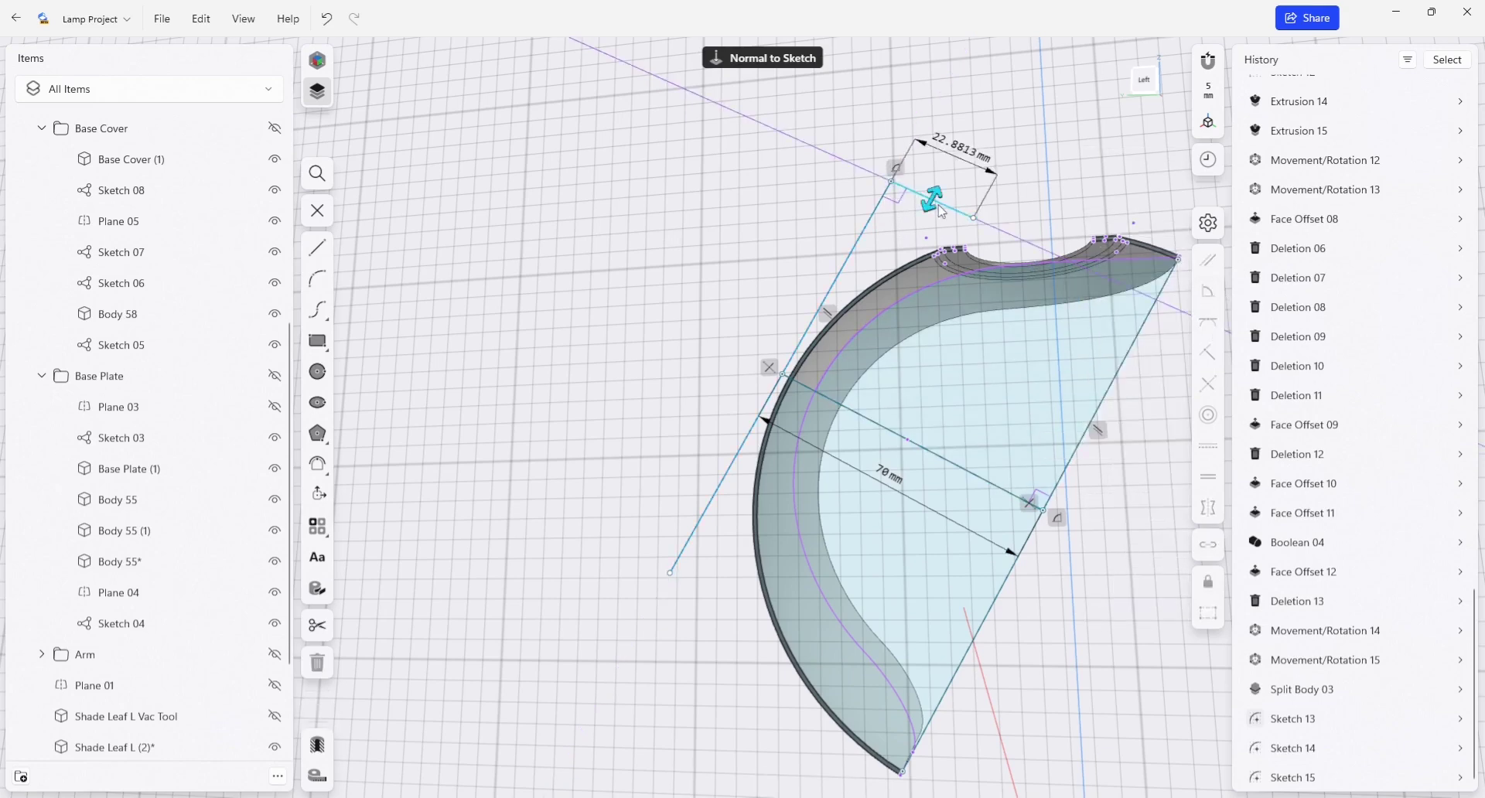
pyautogui.click(964, 161)
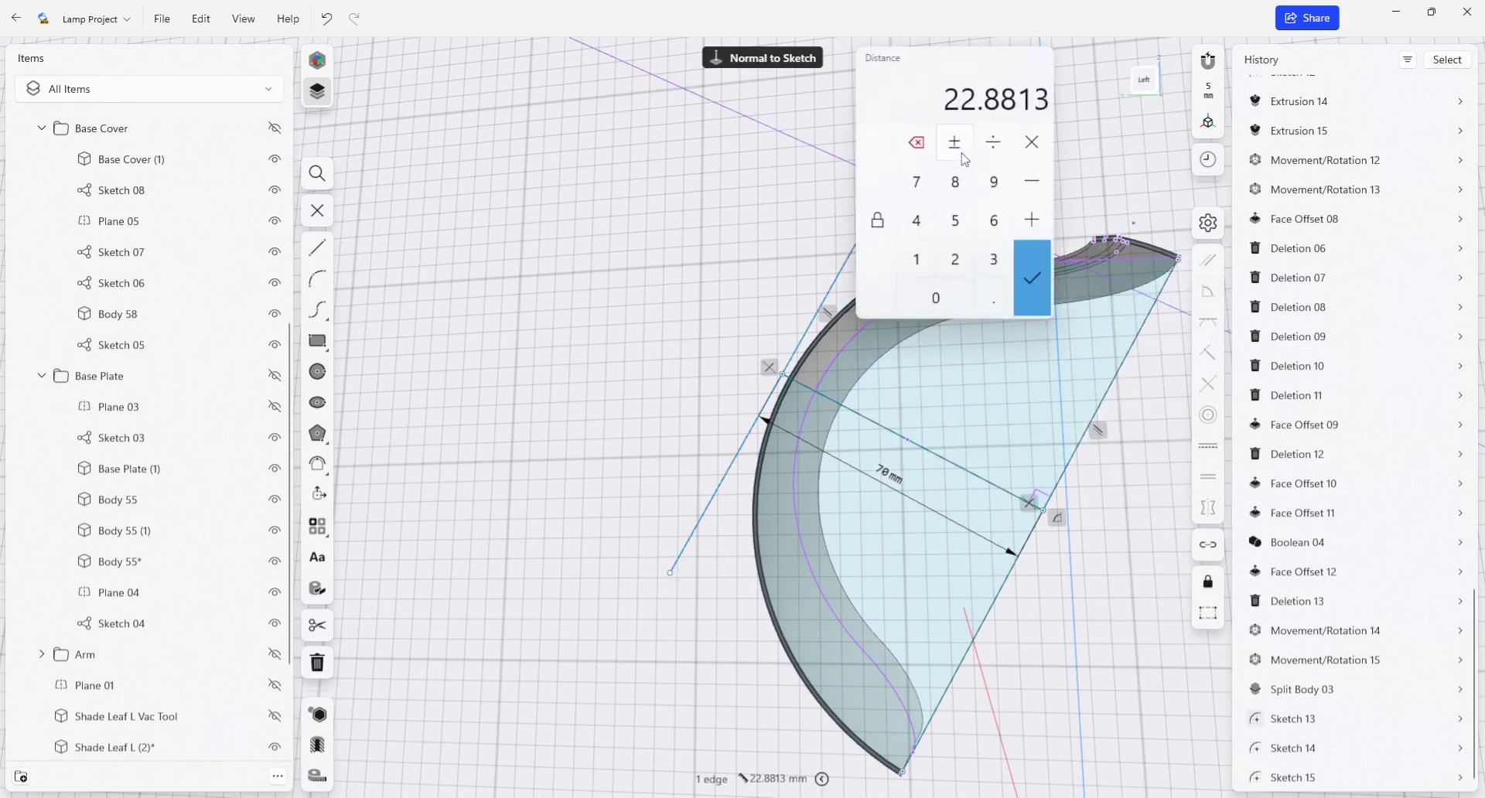
pyautogui.click(998, 268)
pyautogui.click(945, 297)
pyautogui.click(1041, 283)
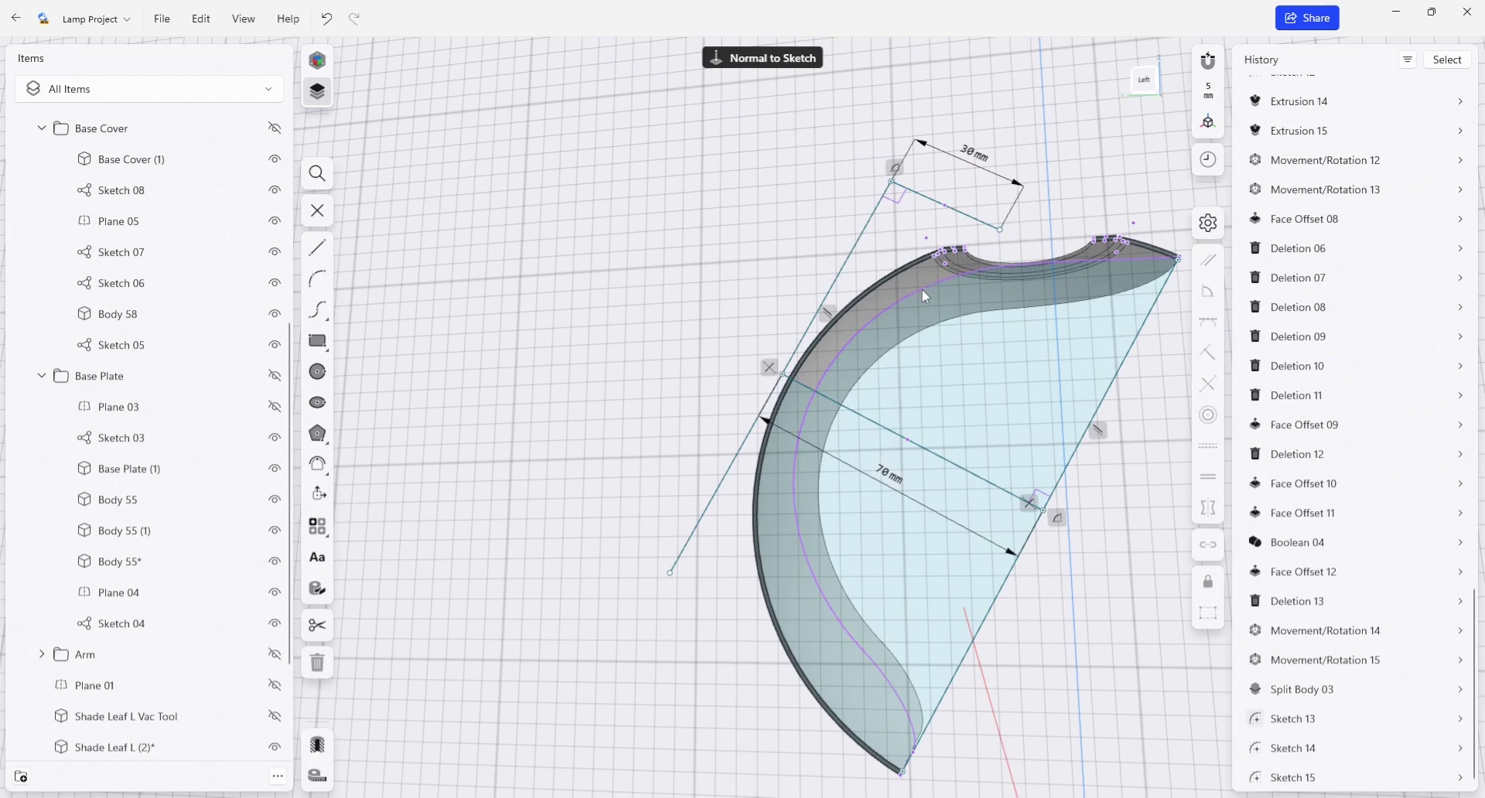
pyautogui.press('Escape')
# Shorten the outer slanted line to about 79 mm by moving its upper corner back along the leaf
pyautogui.moveTo(891, 181)
pyautogui.mouseDown()
pyautogui.moveTo(860, 241)
pyautogui.moveTo(873, 248)
pyautogui.mouseUp()
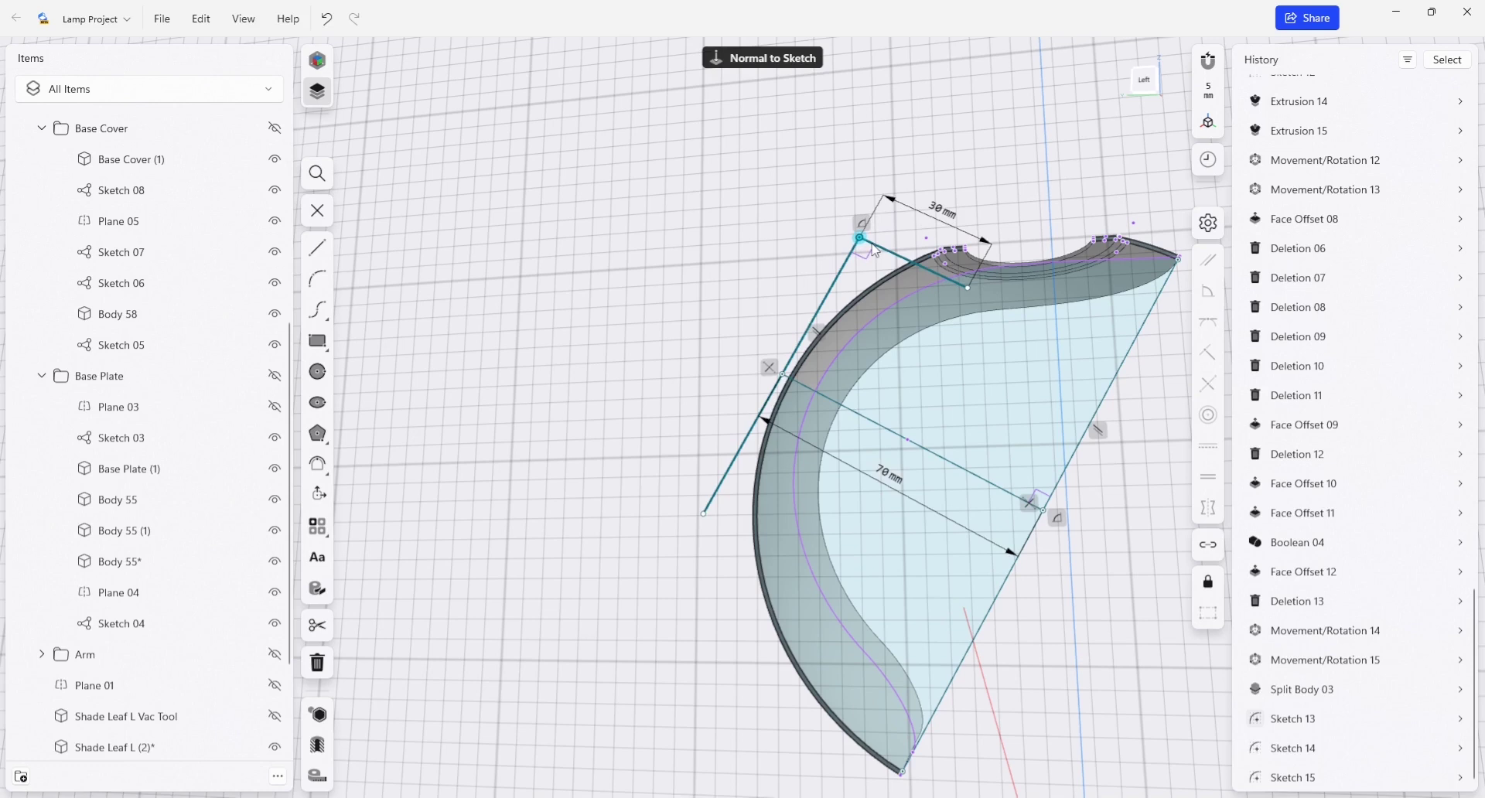
pyautogui.click(691, 305)
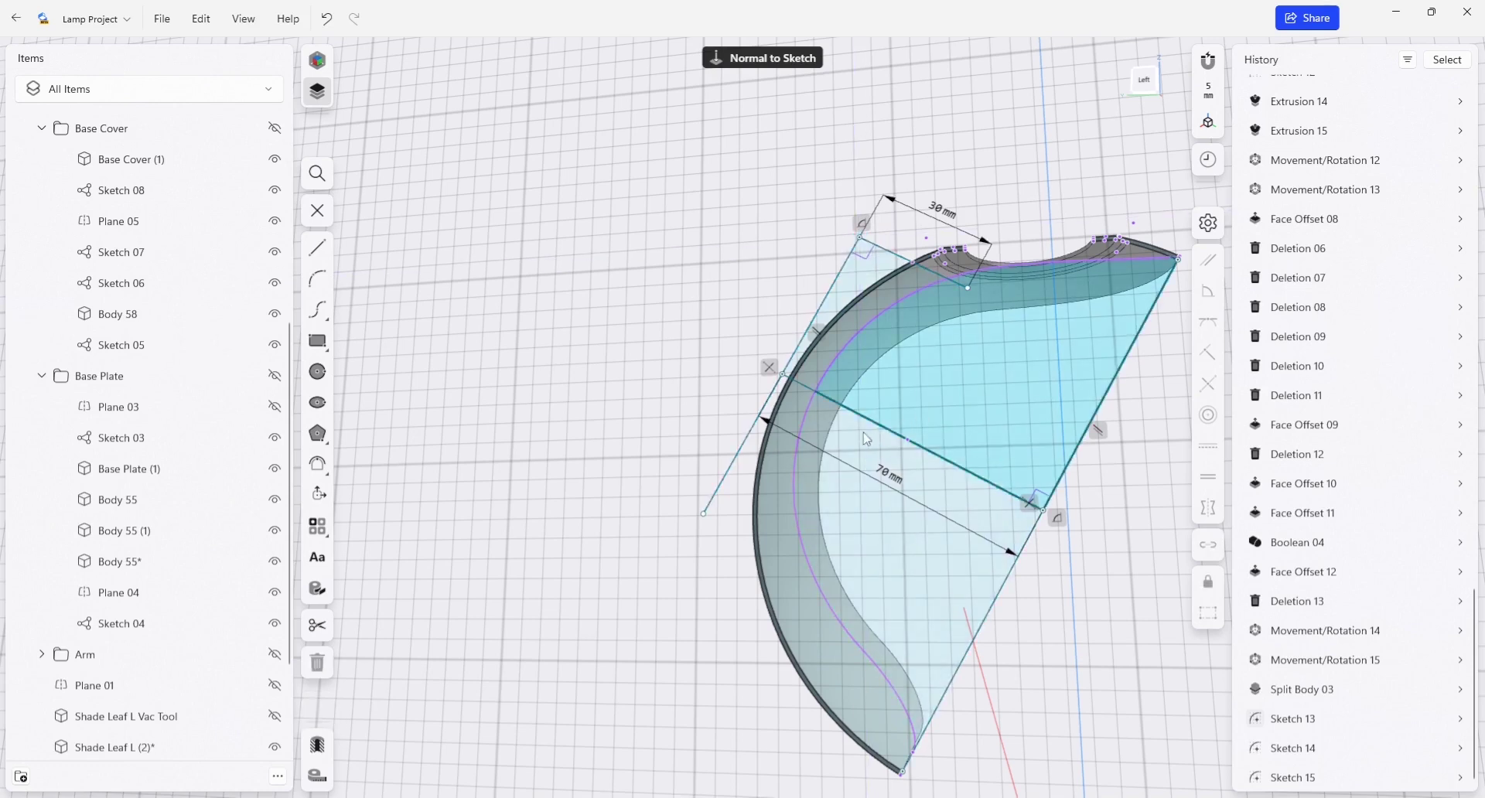
pyautogui.click(781, 374)
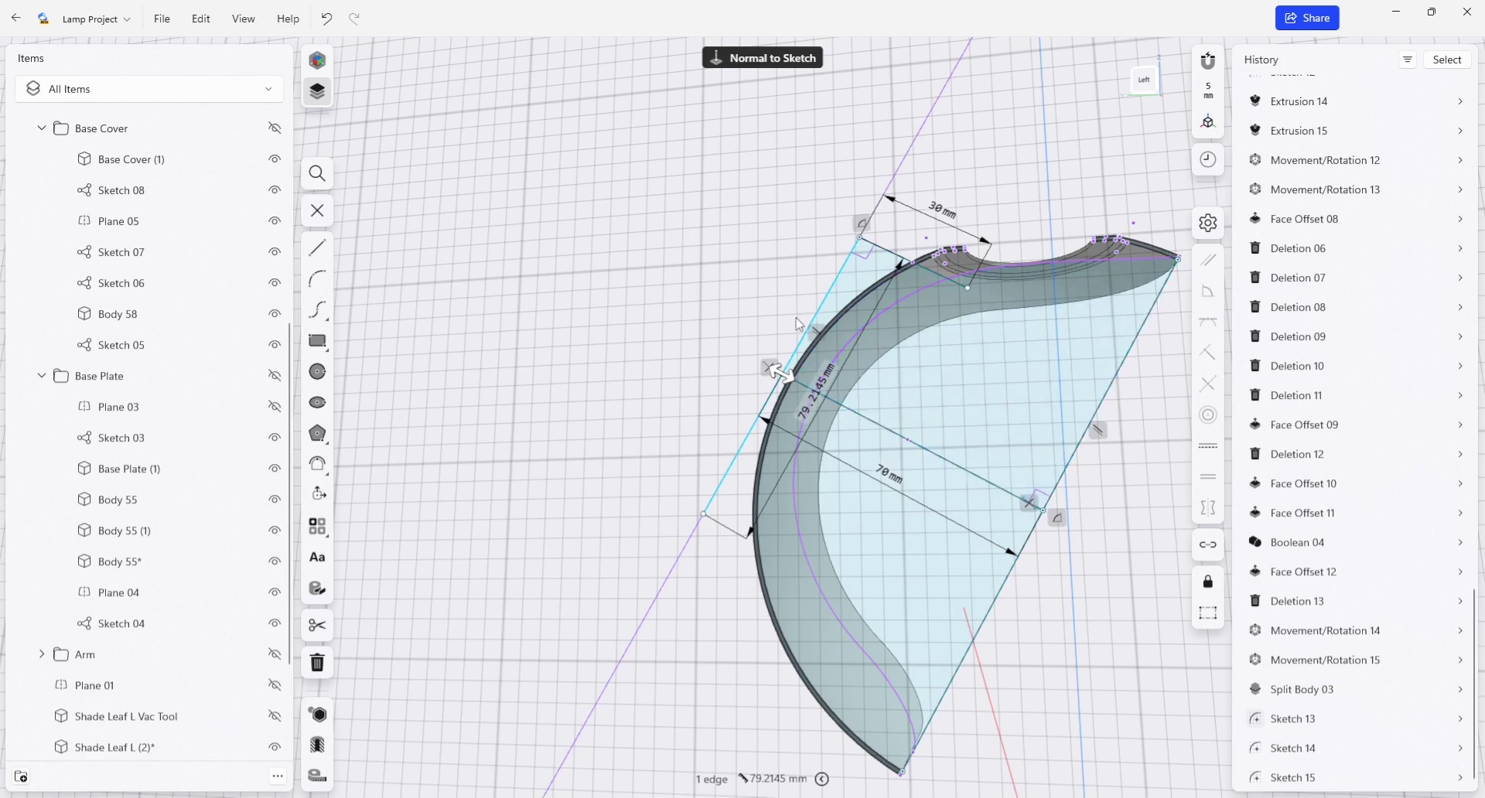
# Place the outer slanted line's dimension clear of the leaf and set its length to 80 mm
pyautogui.moveTo(820, 389); pyautogui.dragTo(756, 325)
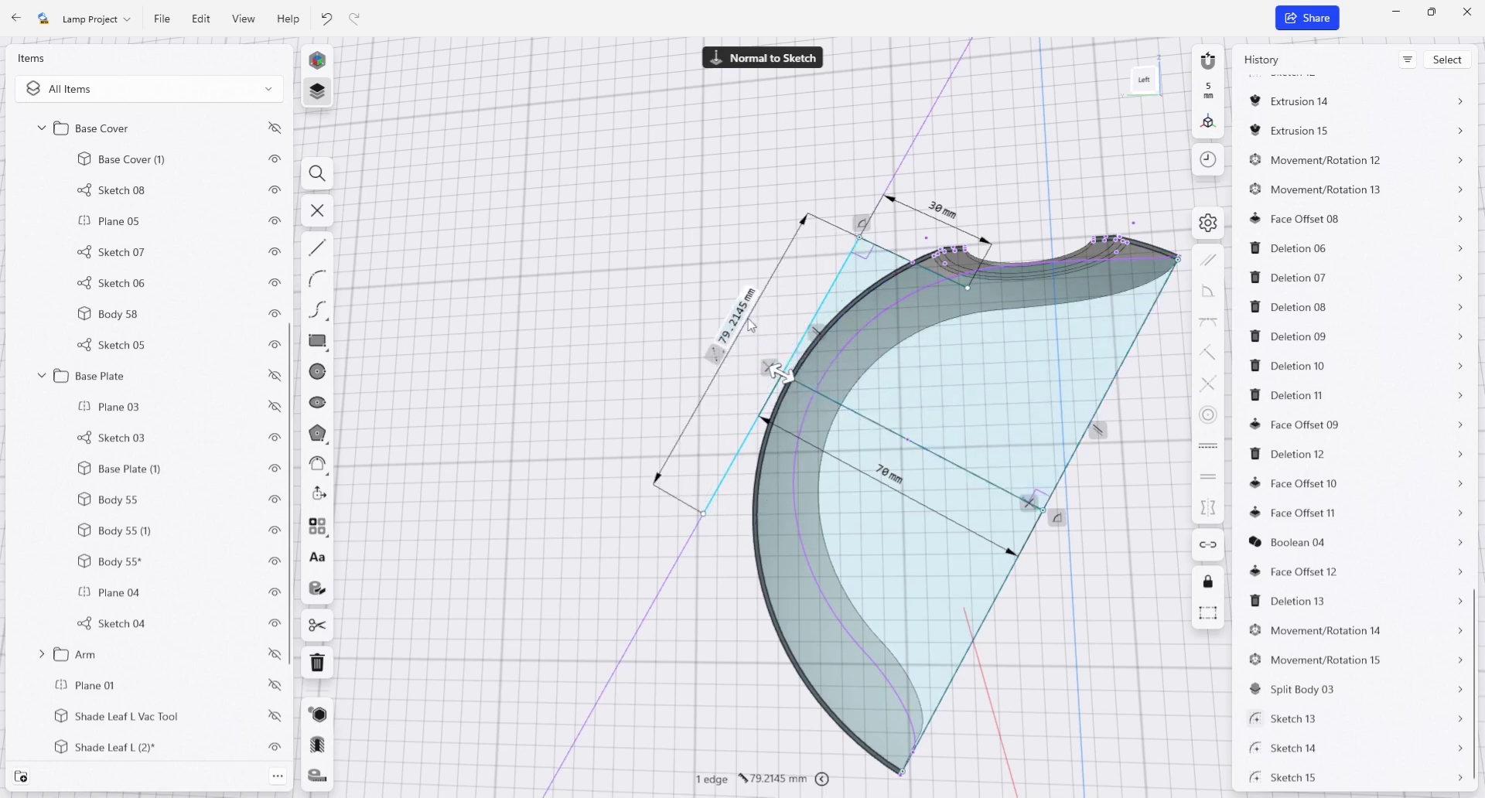
pyautogui.click(745, 320)
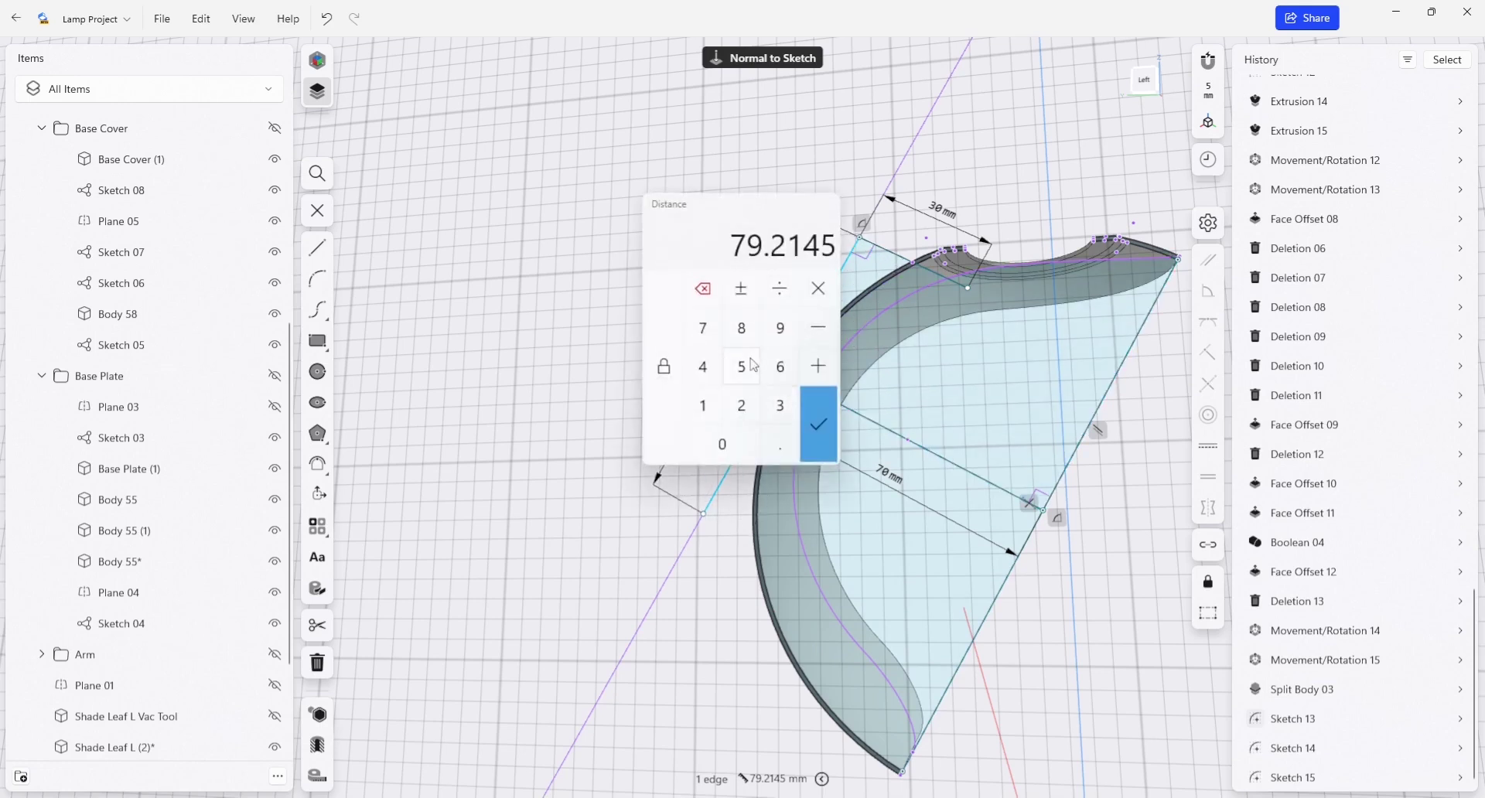
pyautogui.write('8')
pyautogui.click(730, 440)
pyautogui.click(818, 424)
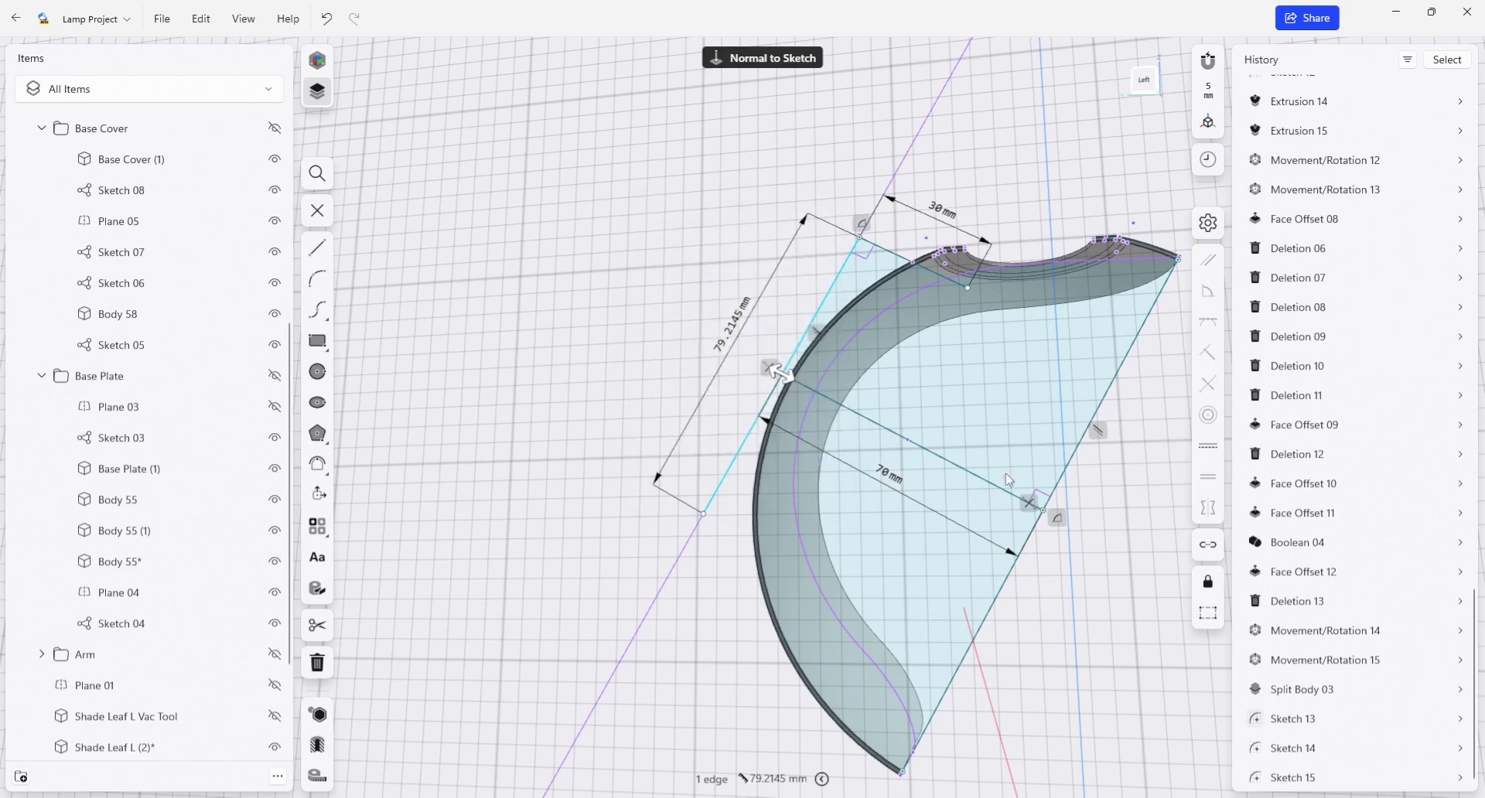
# Draw a line about 30.5 mm long from the outer slanted line's lower end inward across the leaf
pyautogui.click(317, 250)
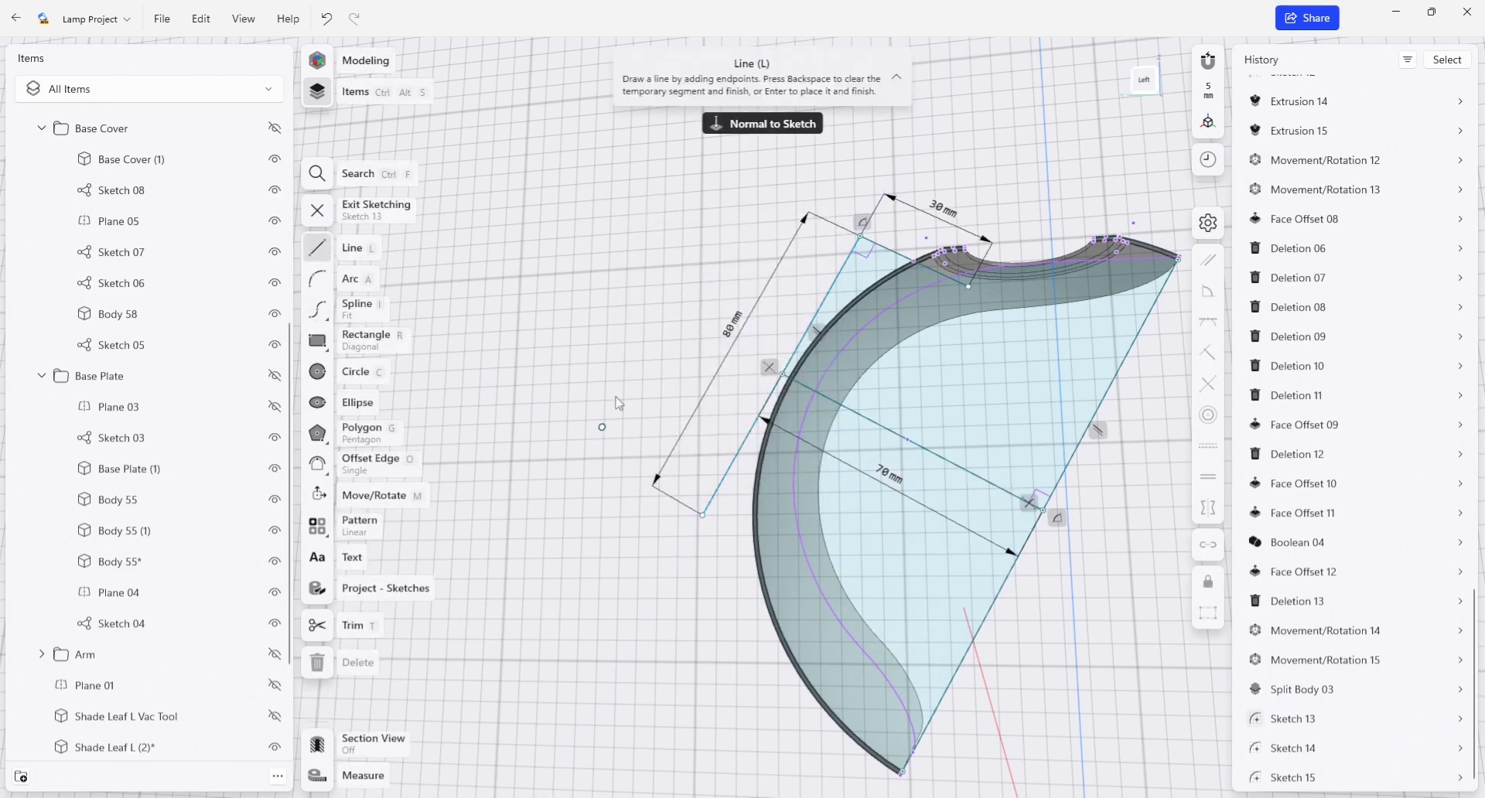
pyautogui.click(702, 514)
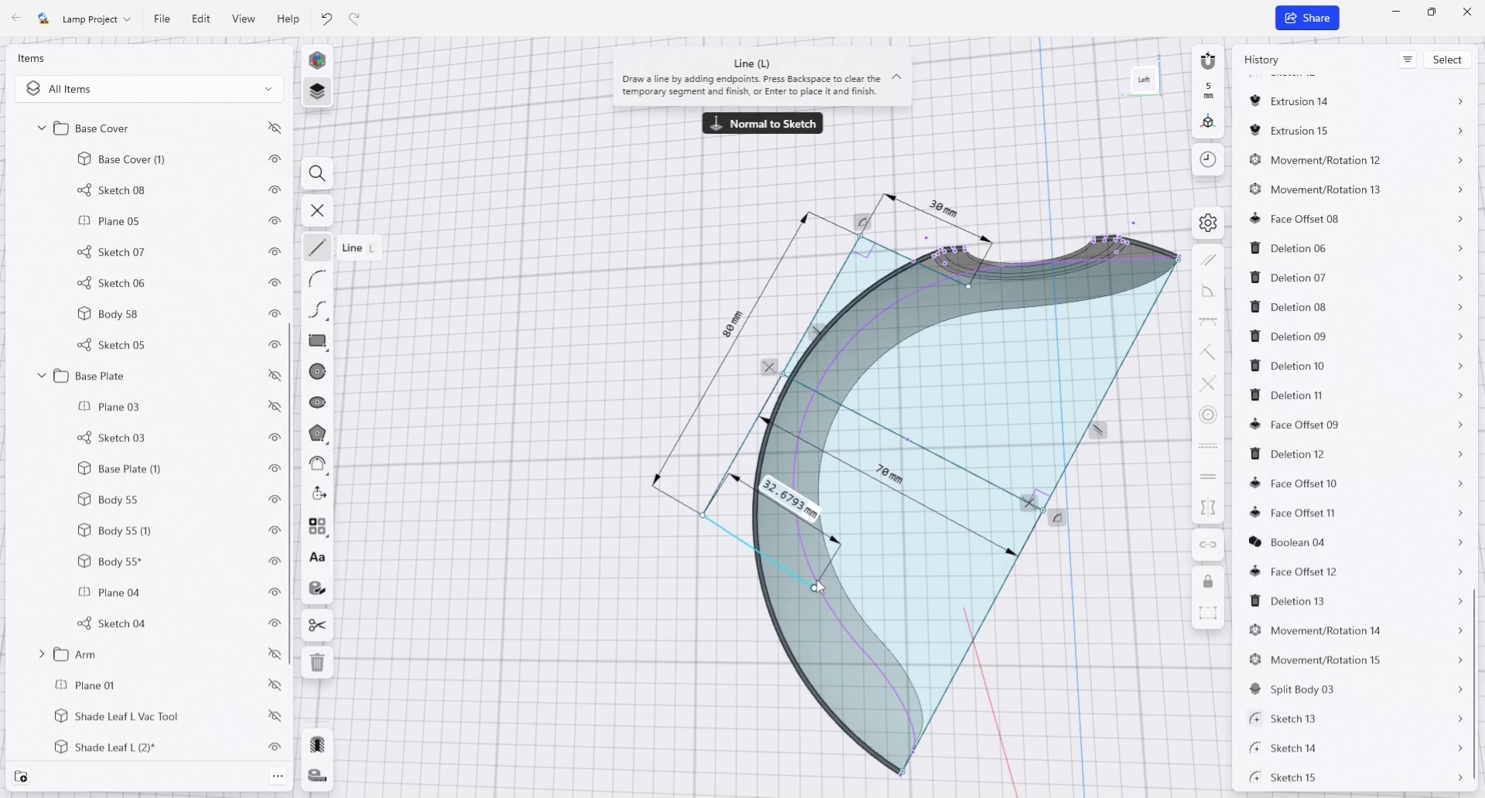
pyautogui.click(819, 555)
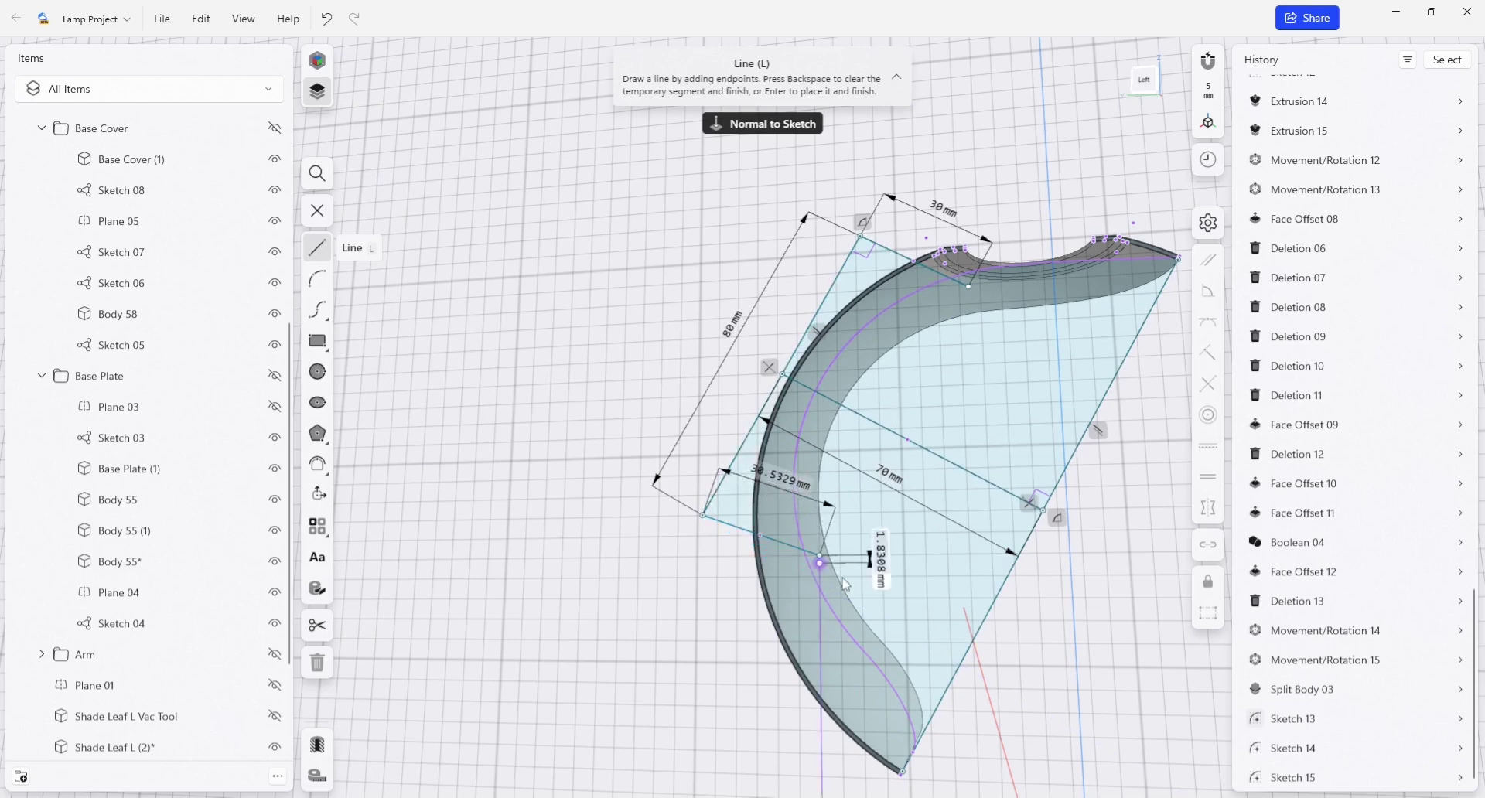
pyautogui.press('Escape')
# Set the length of the short line at the outer line's lower end to 30 mm
pyautogui.click(734, 527)
pyautogui.click(735, 530)
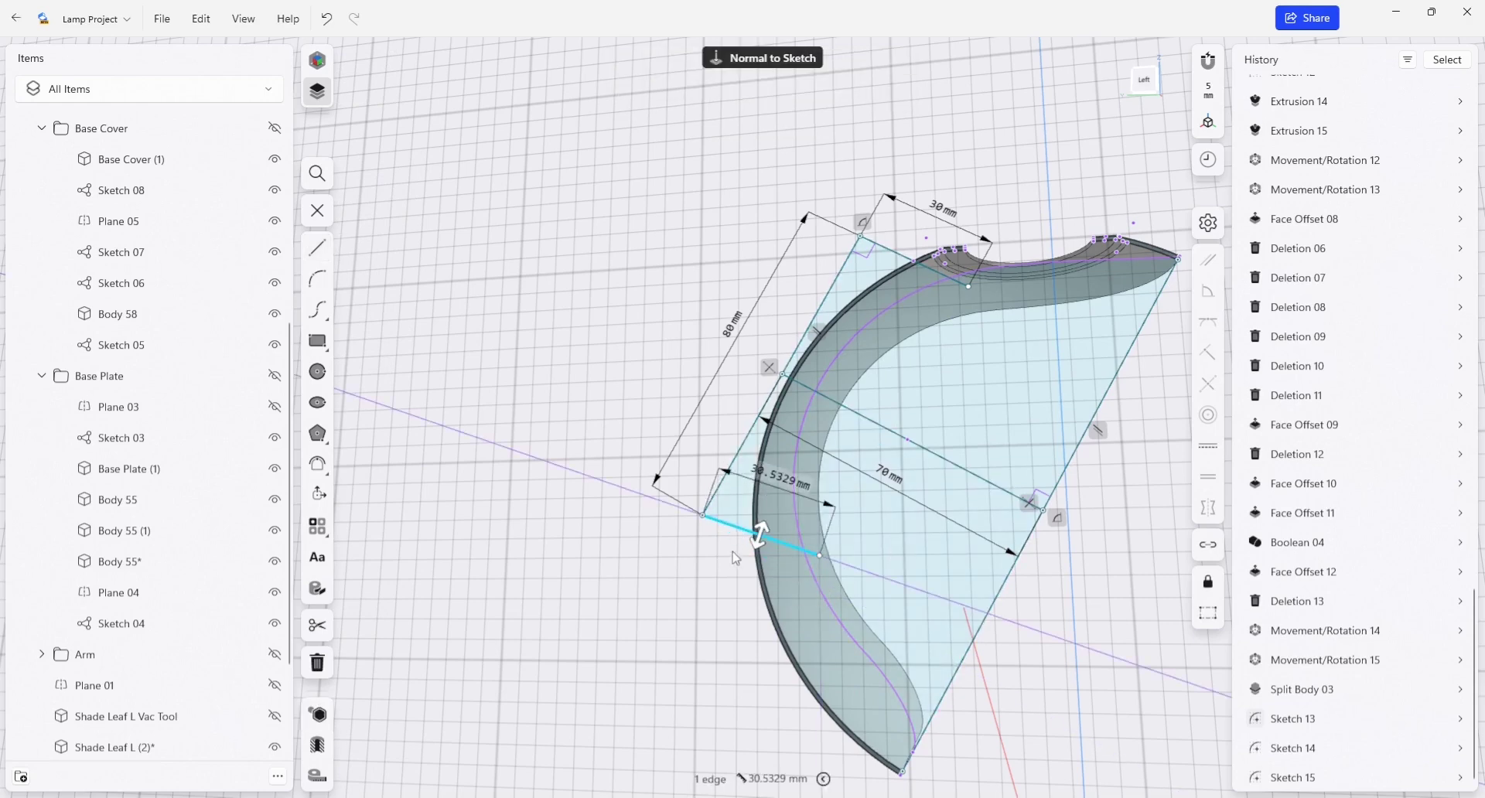
pyautogui.click(780, 483)
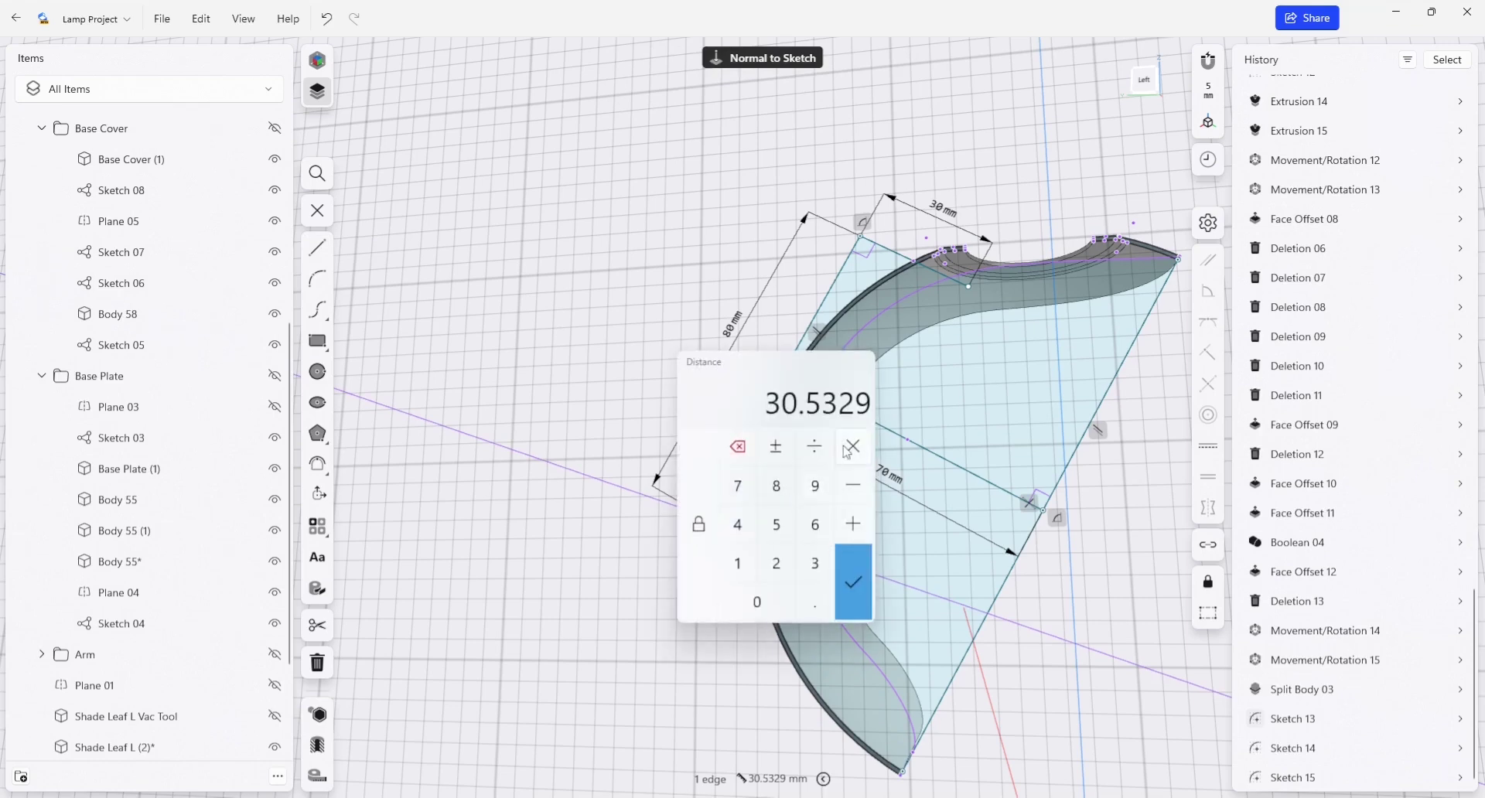
pyautogui.click(812, 574)
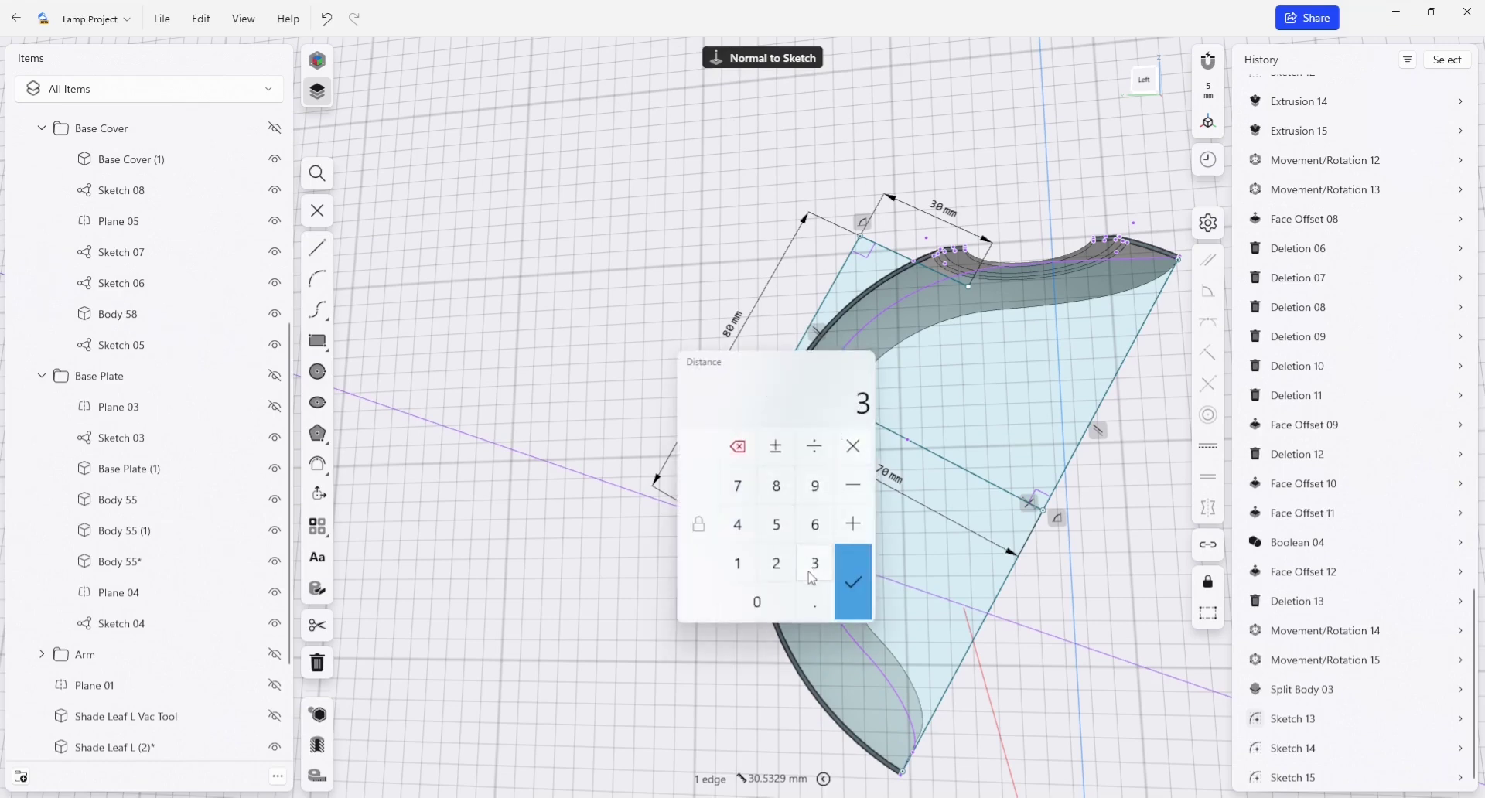
pyautogui.click(776, 609)
pyautogui.click(853, 582)
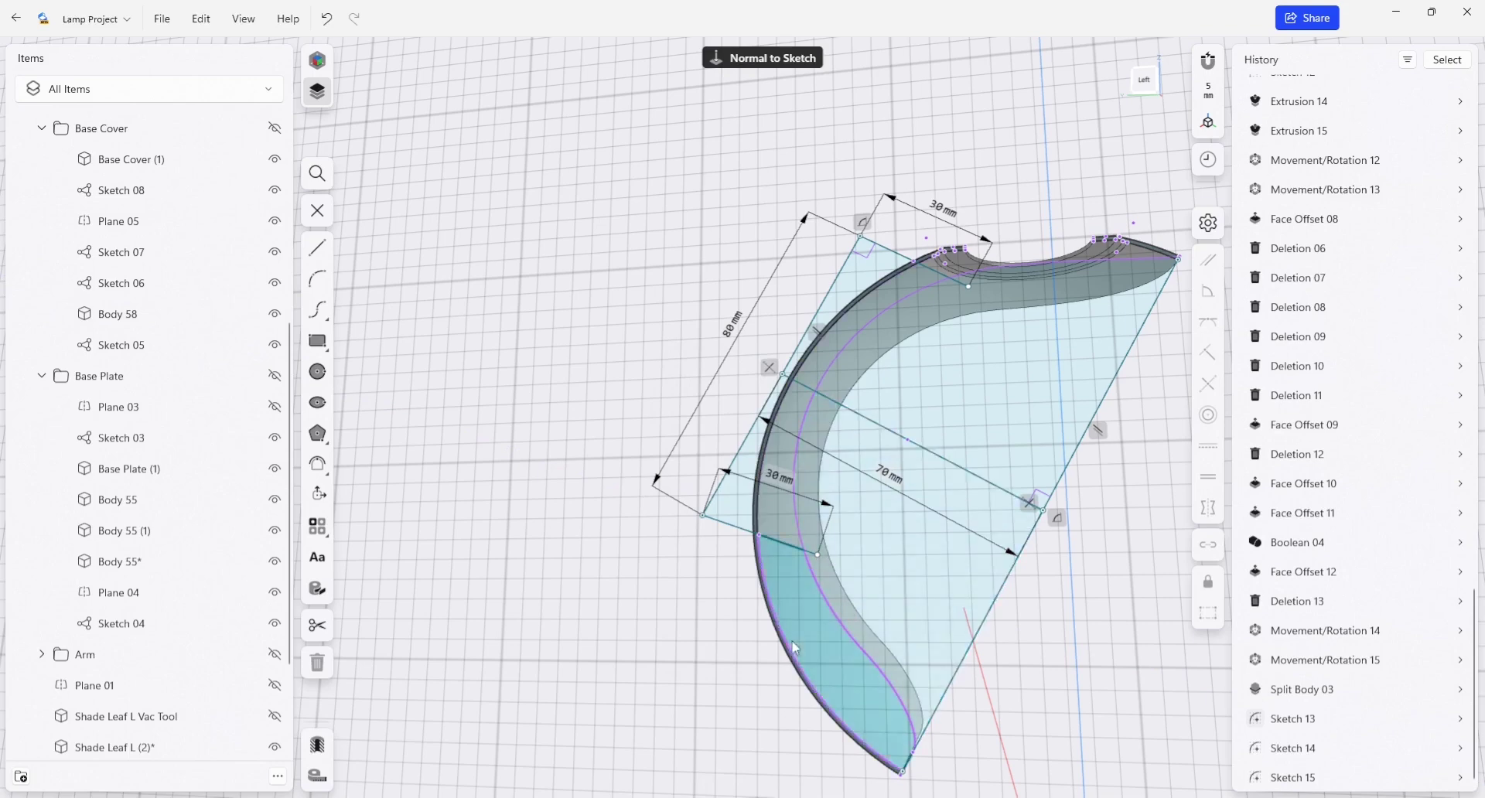
# Constrain the lower short line perpendicular to the outer slanted line and leave the sketch
pyautogui.click(757, 533)
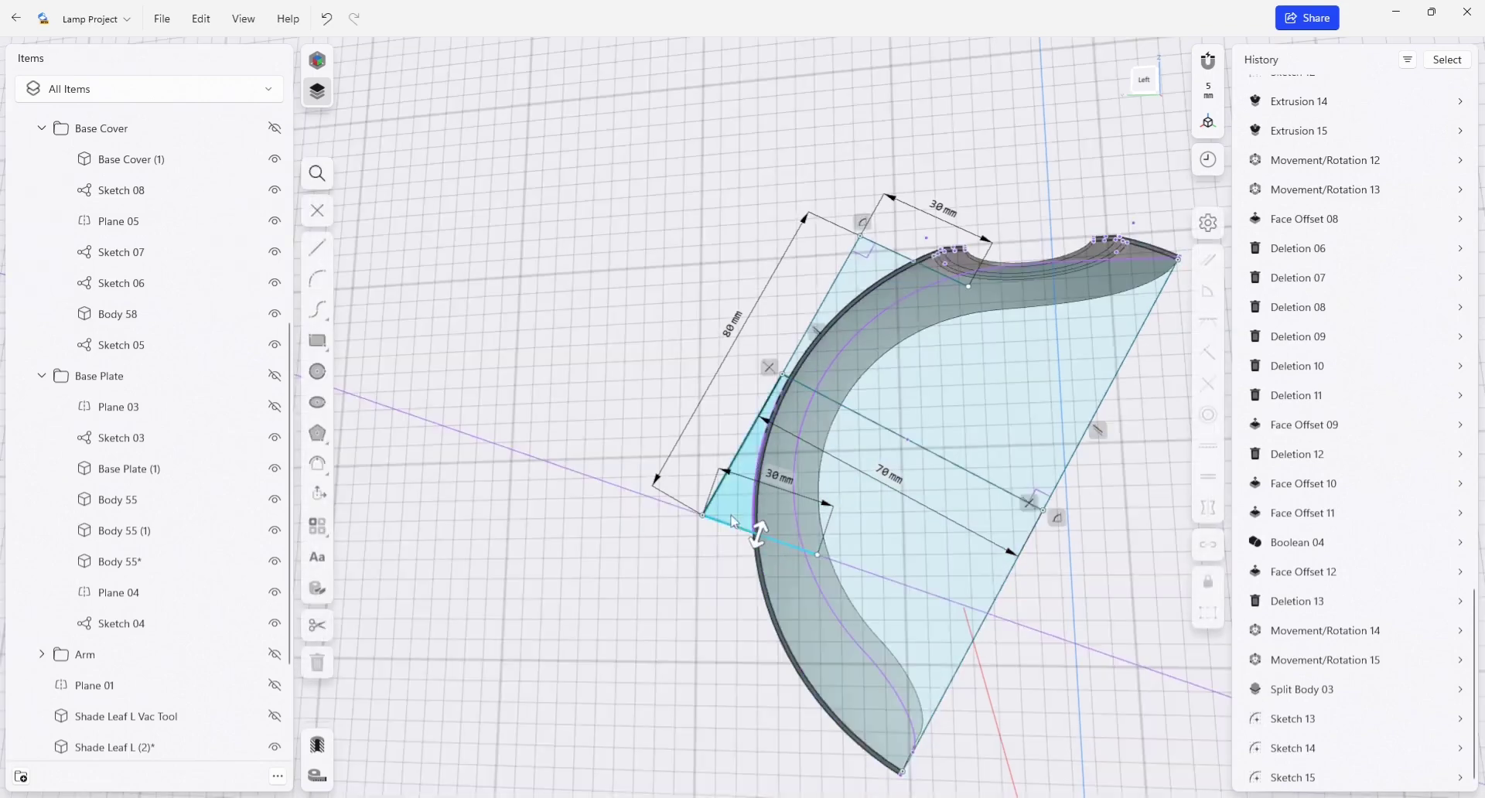
pyautogui.click(717, 497)
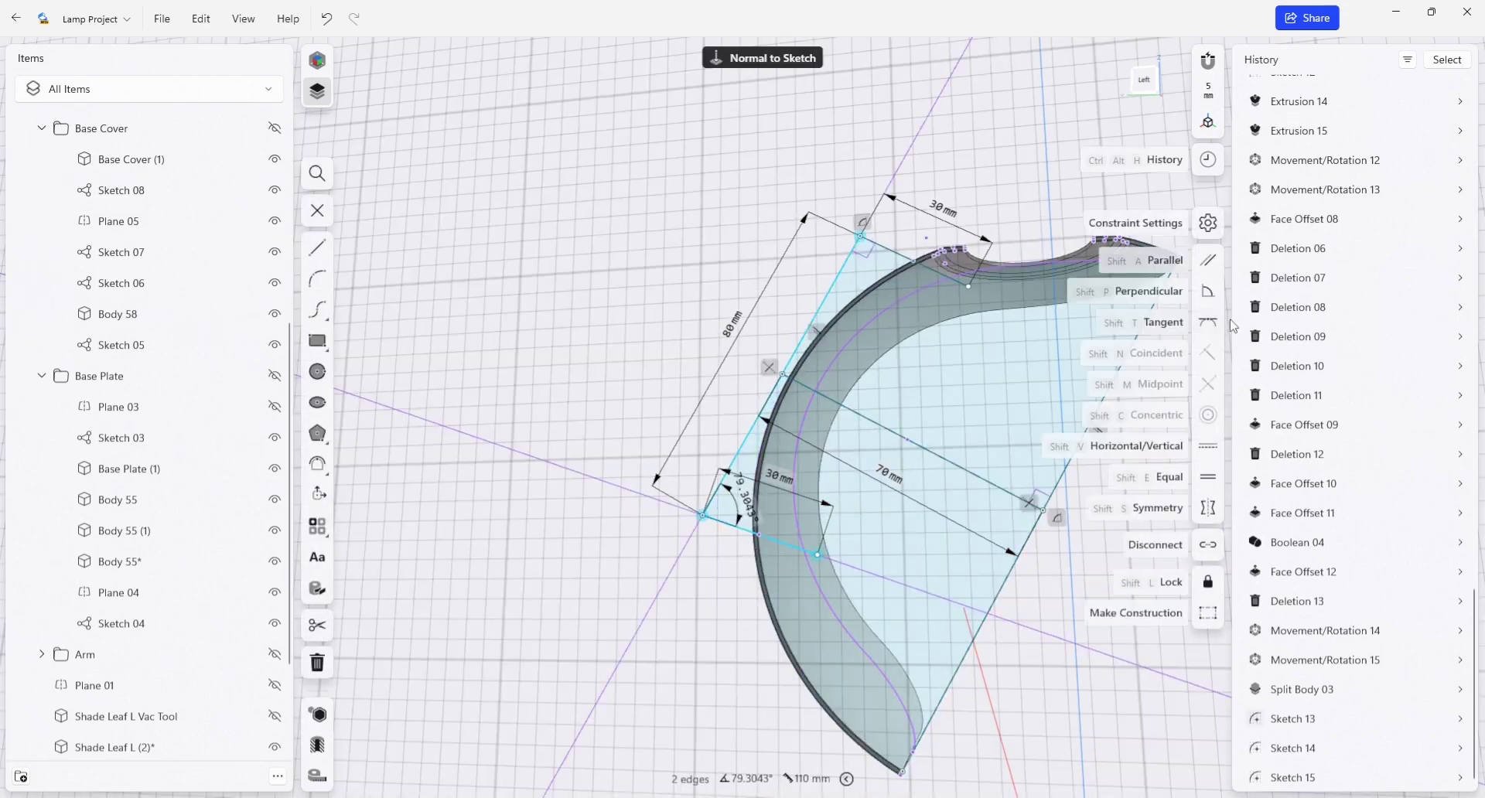
pyautogui.click(1147, 455)
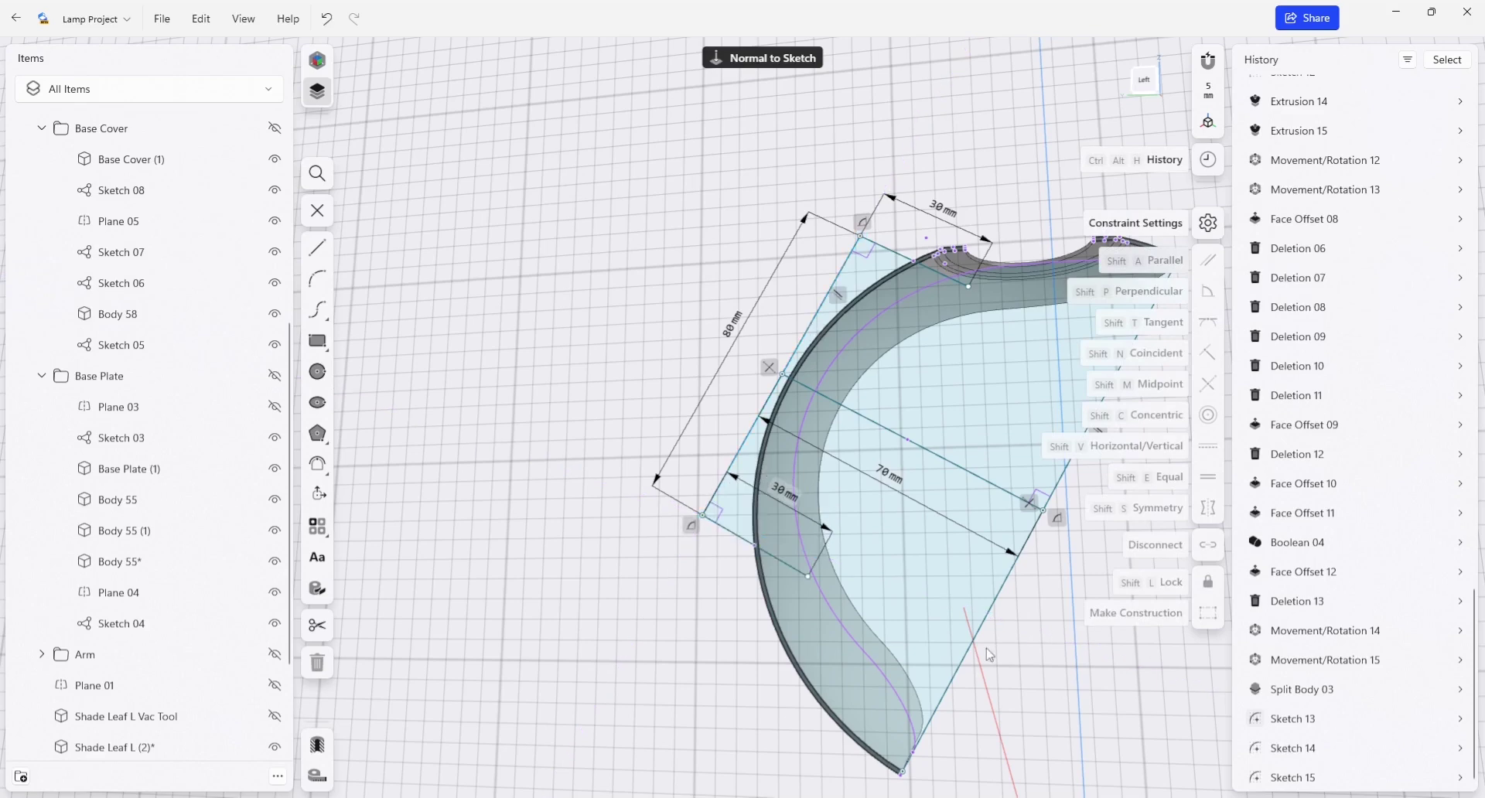
pyautogui.click(598, 710)
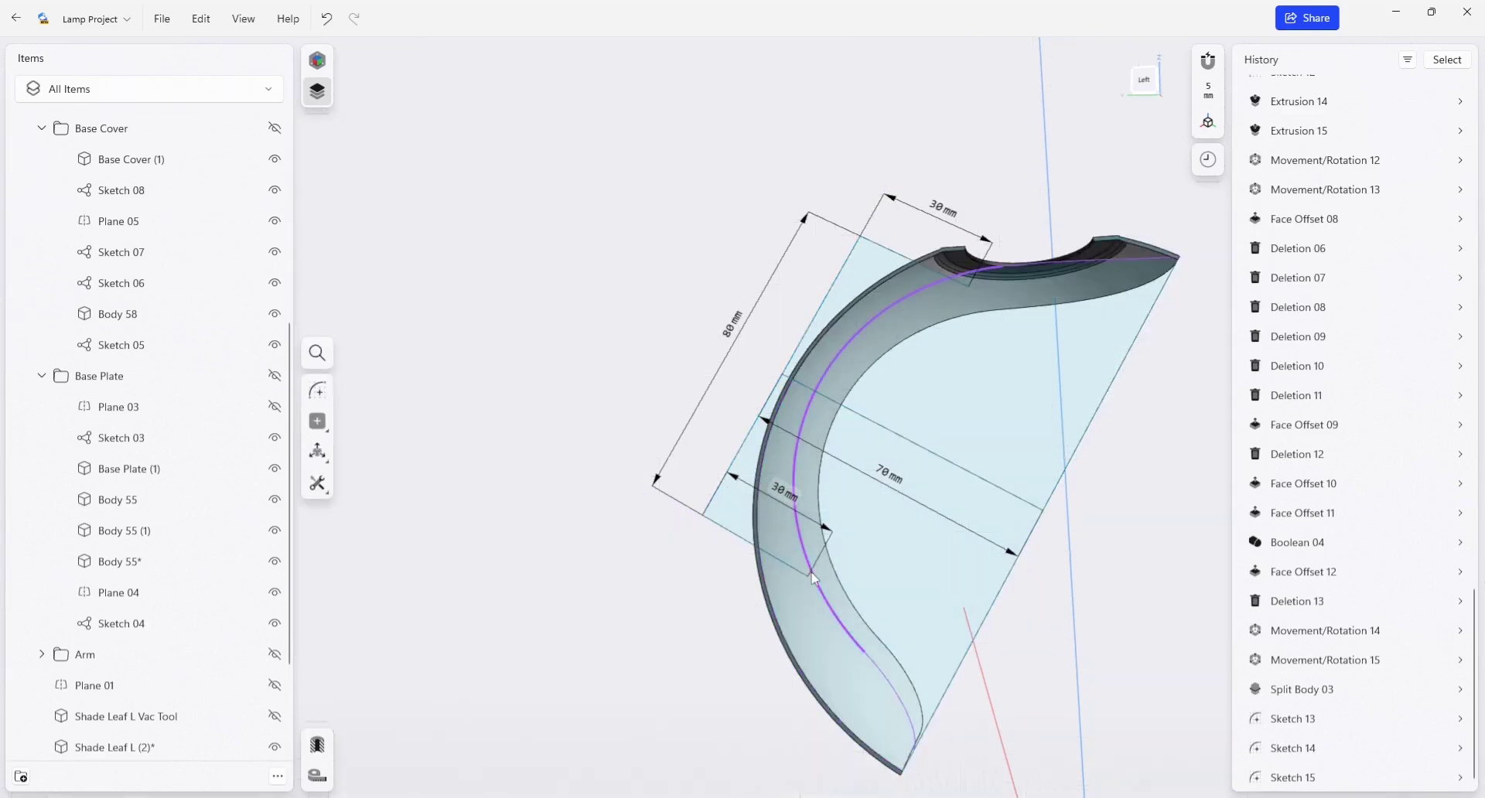
# Set the outer slanted line's length to 76 mm
pyautogui.click(728, 323)
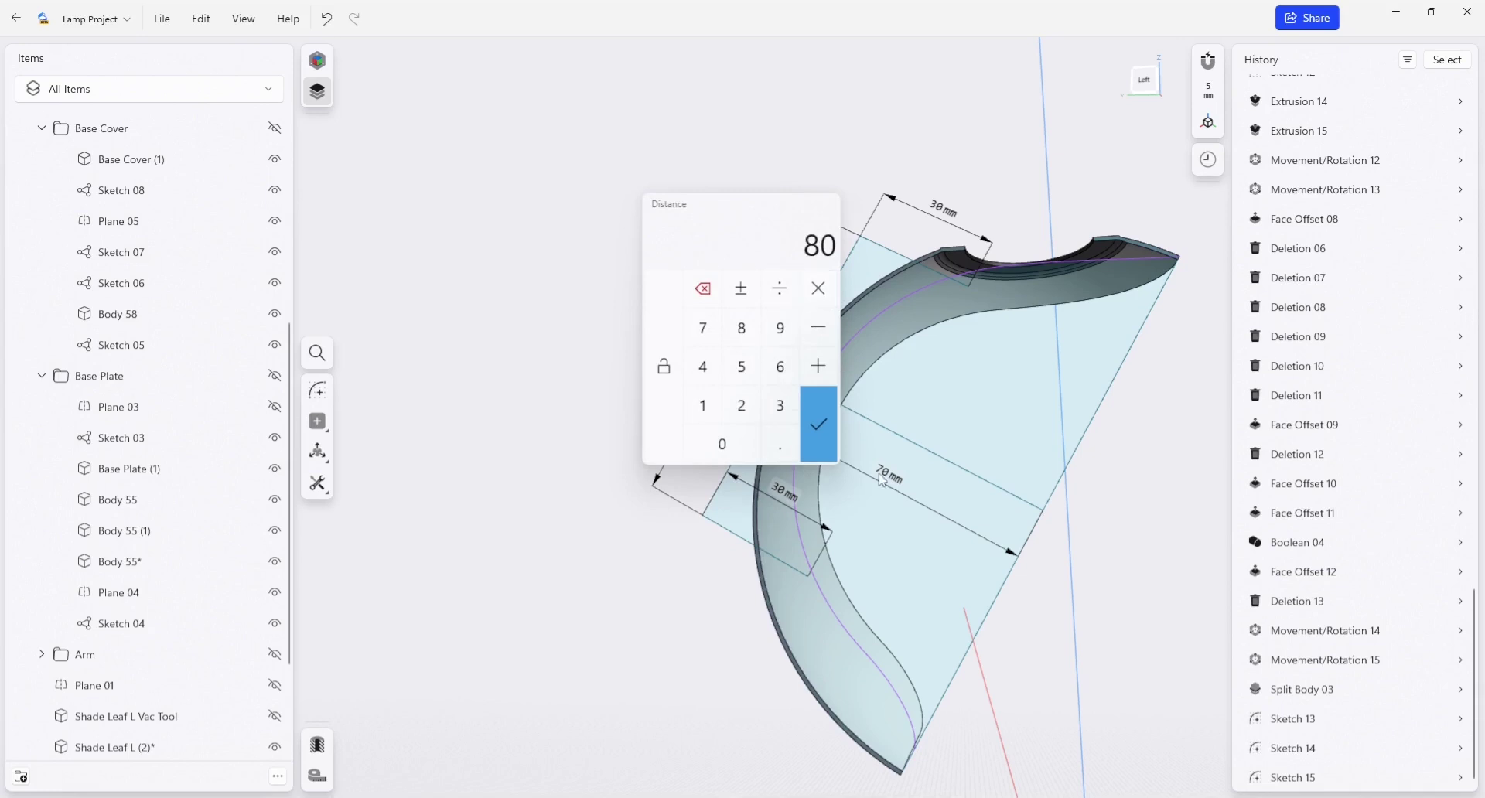
pyautogui.click(720, 334)
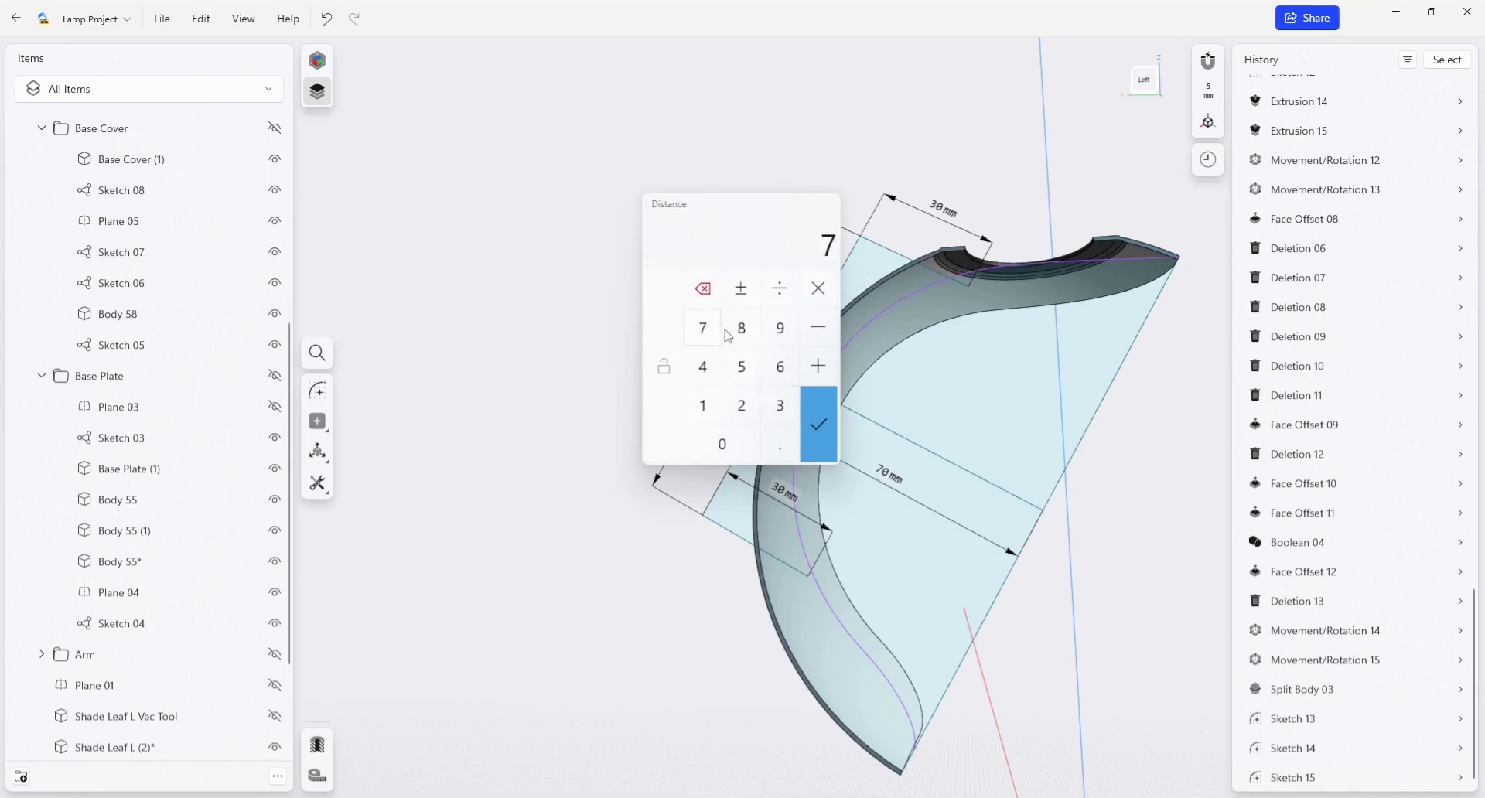
pyautogui.click(777, 368)
pyautogui.click(818, 424)
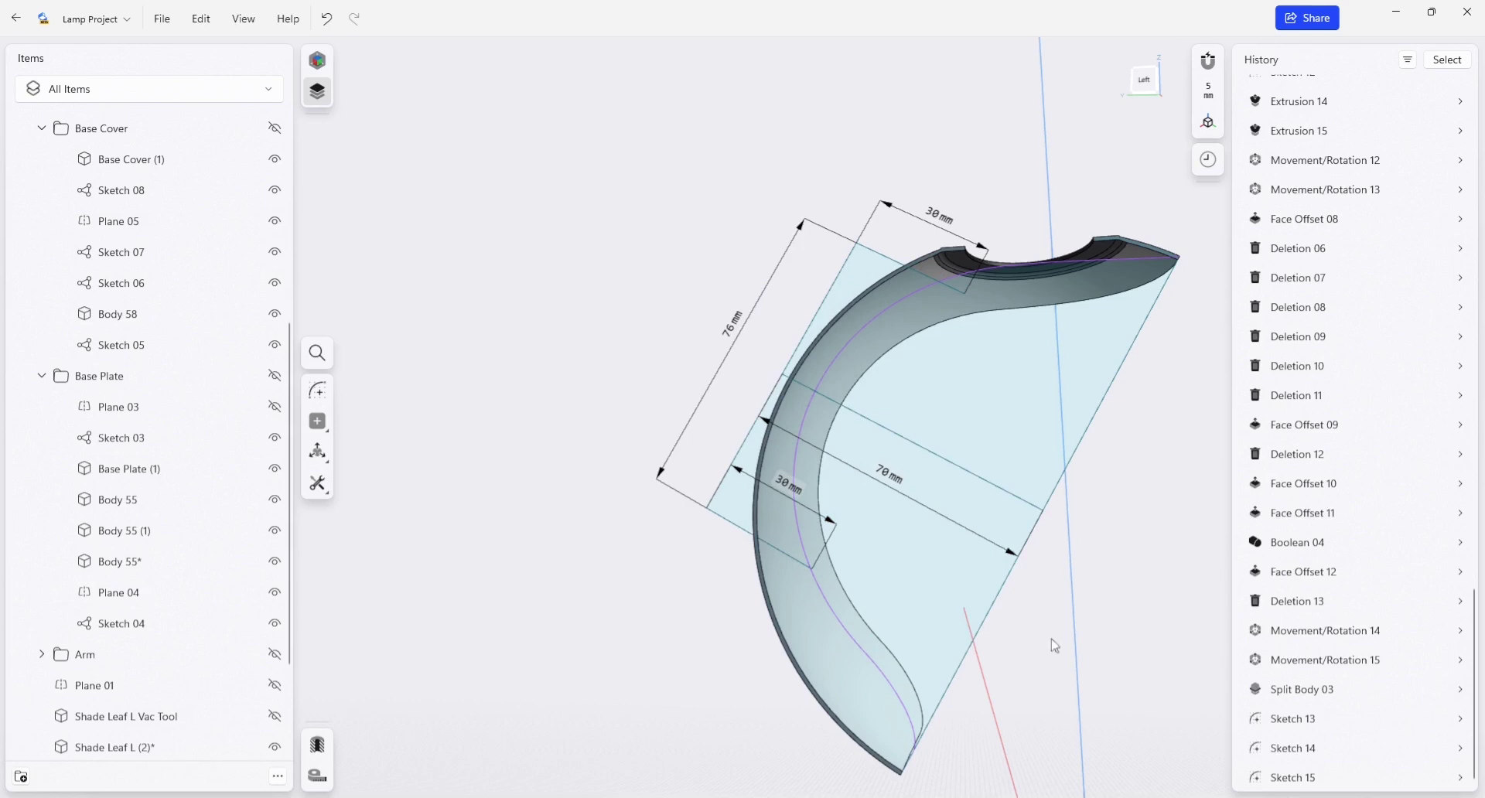
# Set the distance between the outer slanted line and the long inner diagonal to 69 mm
pyautogui.moveTo(724, 306)
pyautogui.moveTo(902, 478)
pyautogui.click(901, 479)
pyautogui.click(922, 520)
pyautogui.click(921, 482)
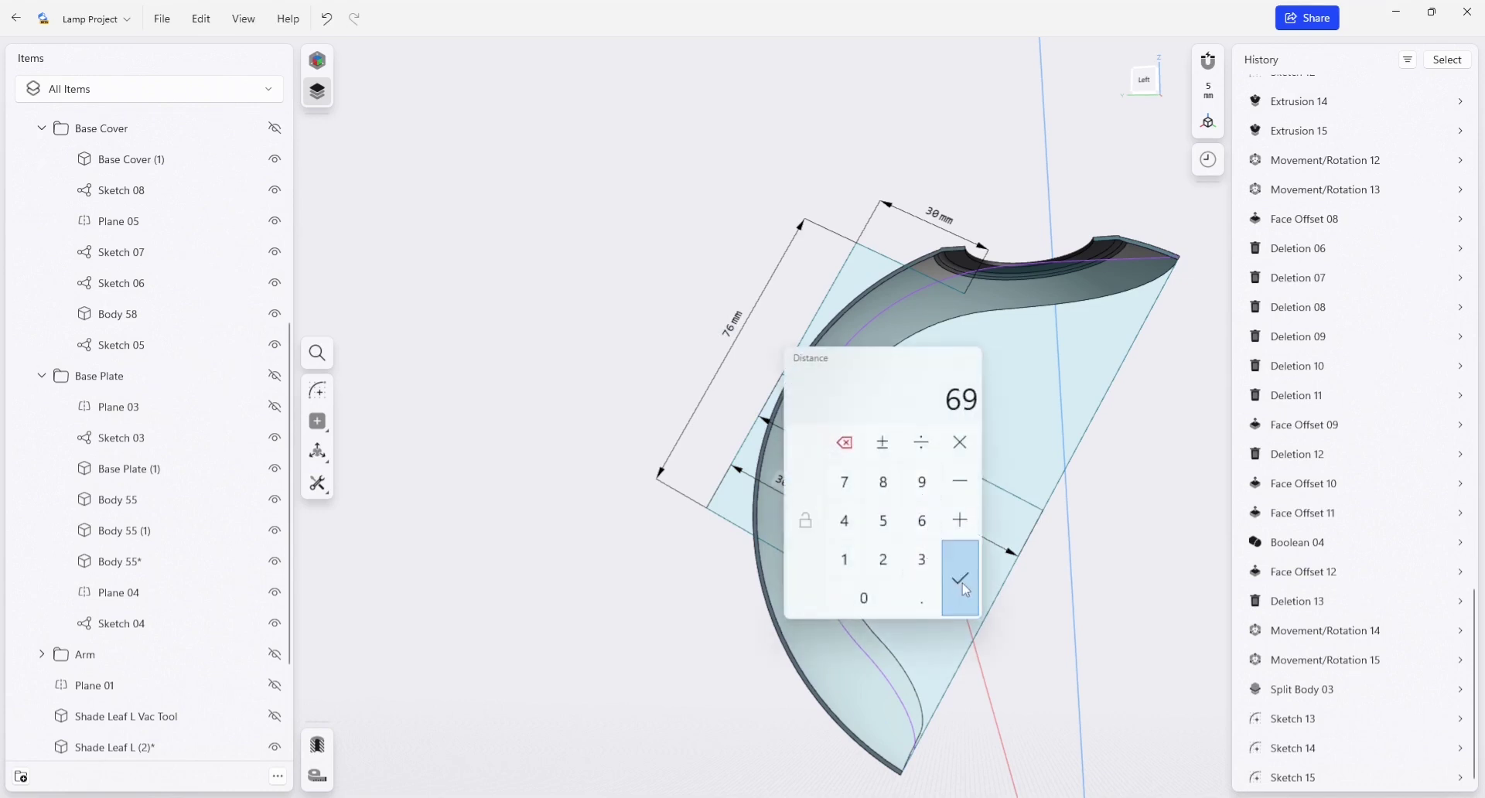
pyautogui.click(960, 578)
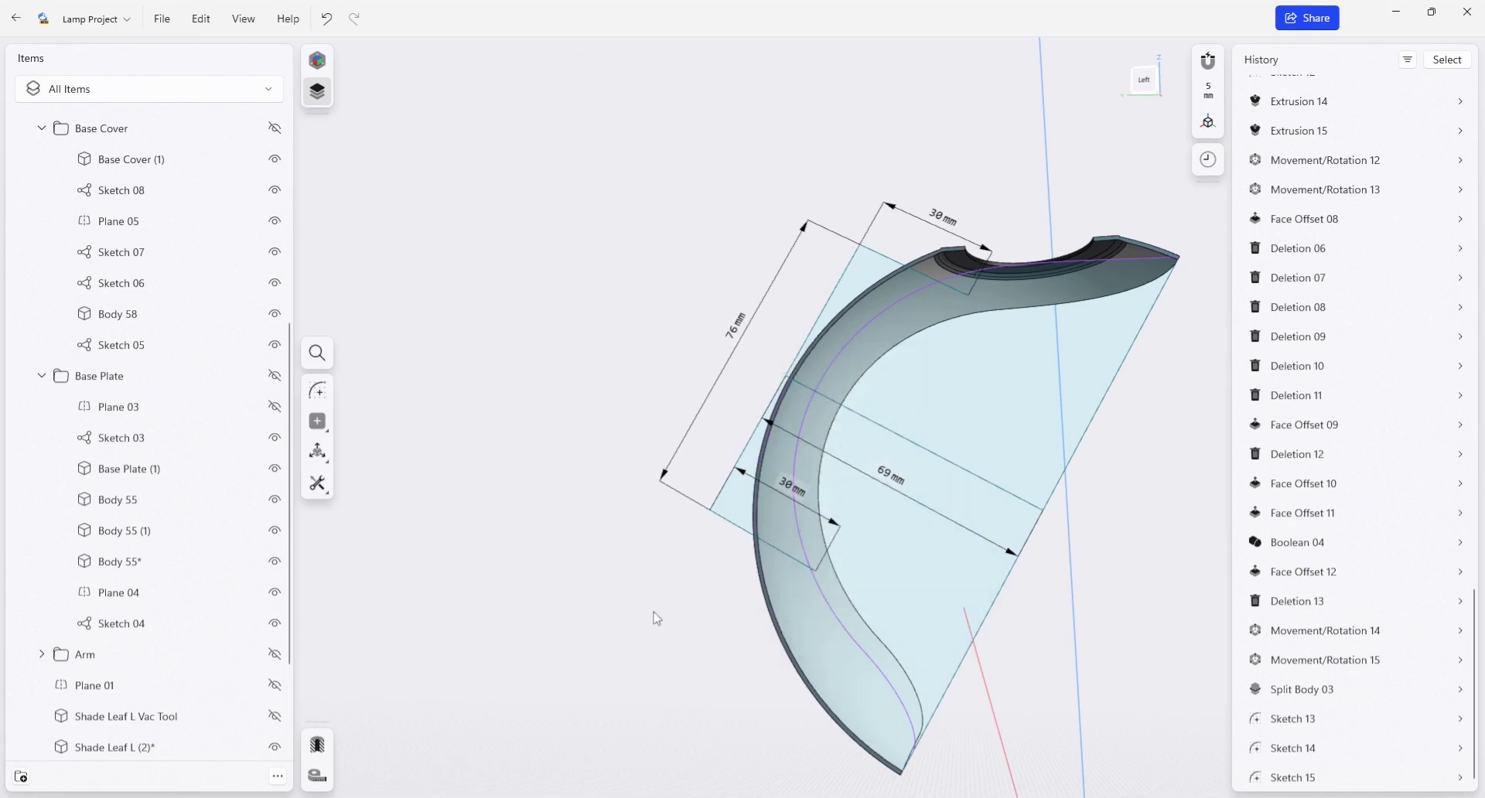
# Draw a line about 74 mm long across the leaf's top from the outer line's upper corner, and a short one down to the leaf's tip
pyautogui.moveTo(608, 610); pyautogui.dragTo(971, 390, button='right')
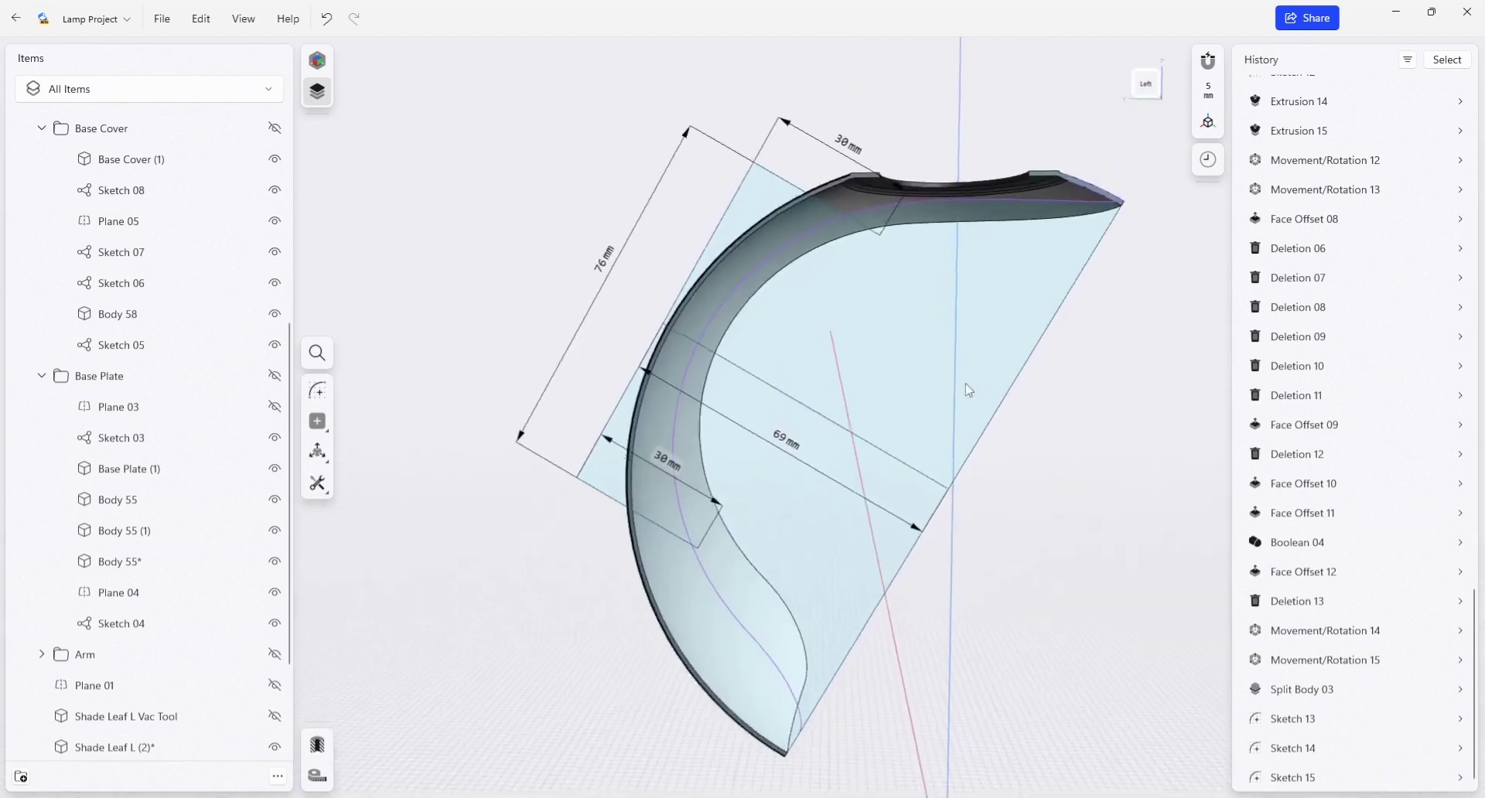
pyautogui.moveTo(971, 391); pyautogui.dragTo(912, 425, button='middle')
pyautogui.moveTo(812, 301); pyautogui.dragTo(728, 298, button='right')
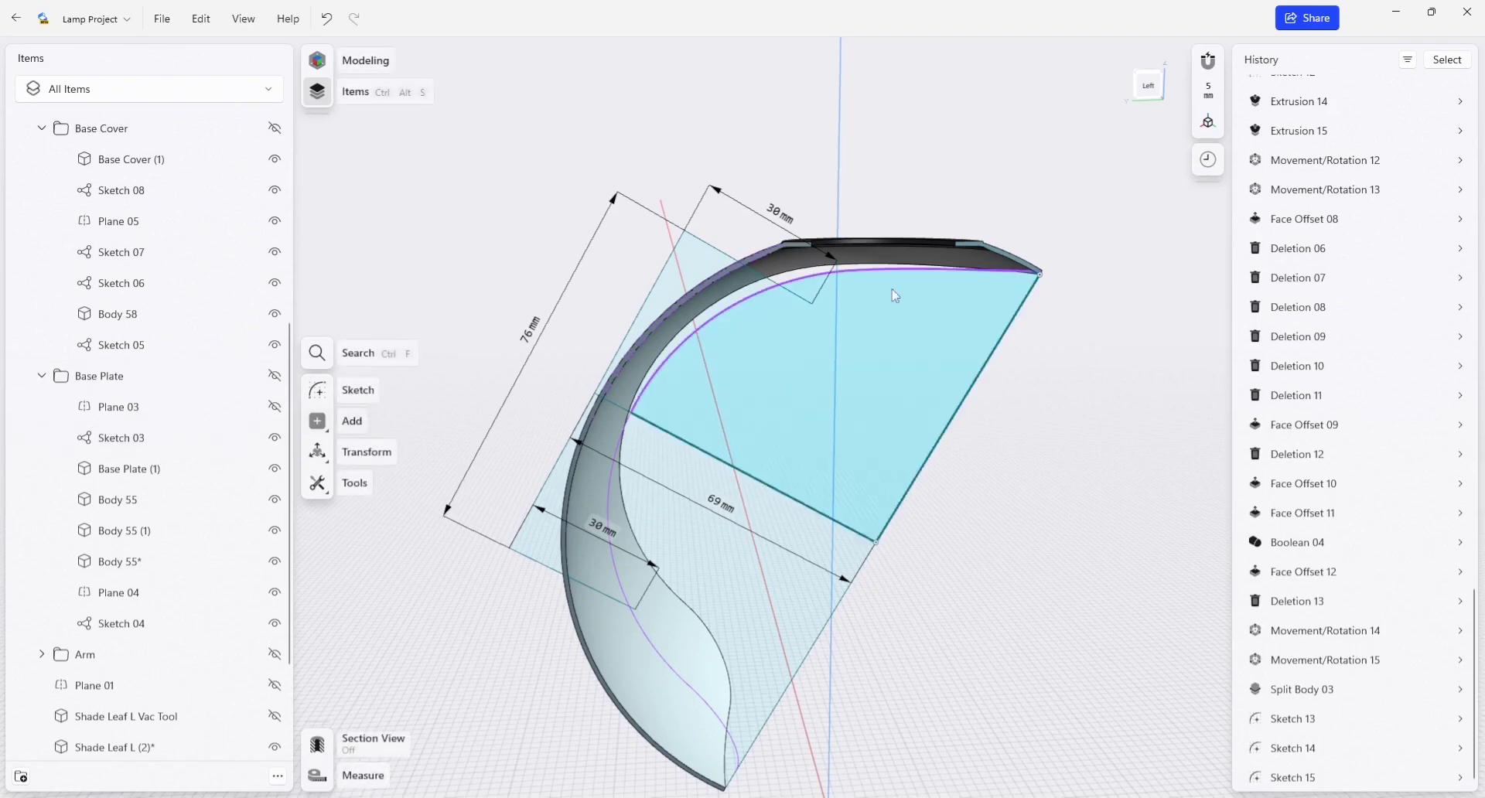
pyautogui.click(687, 234)
pyautogui.click(380, 257)
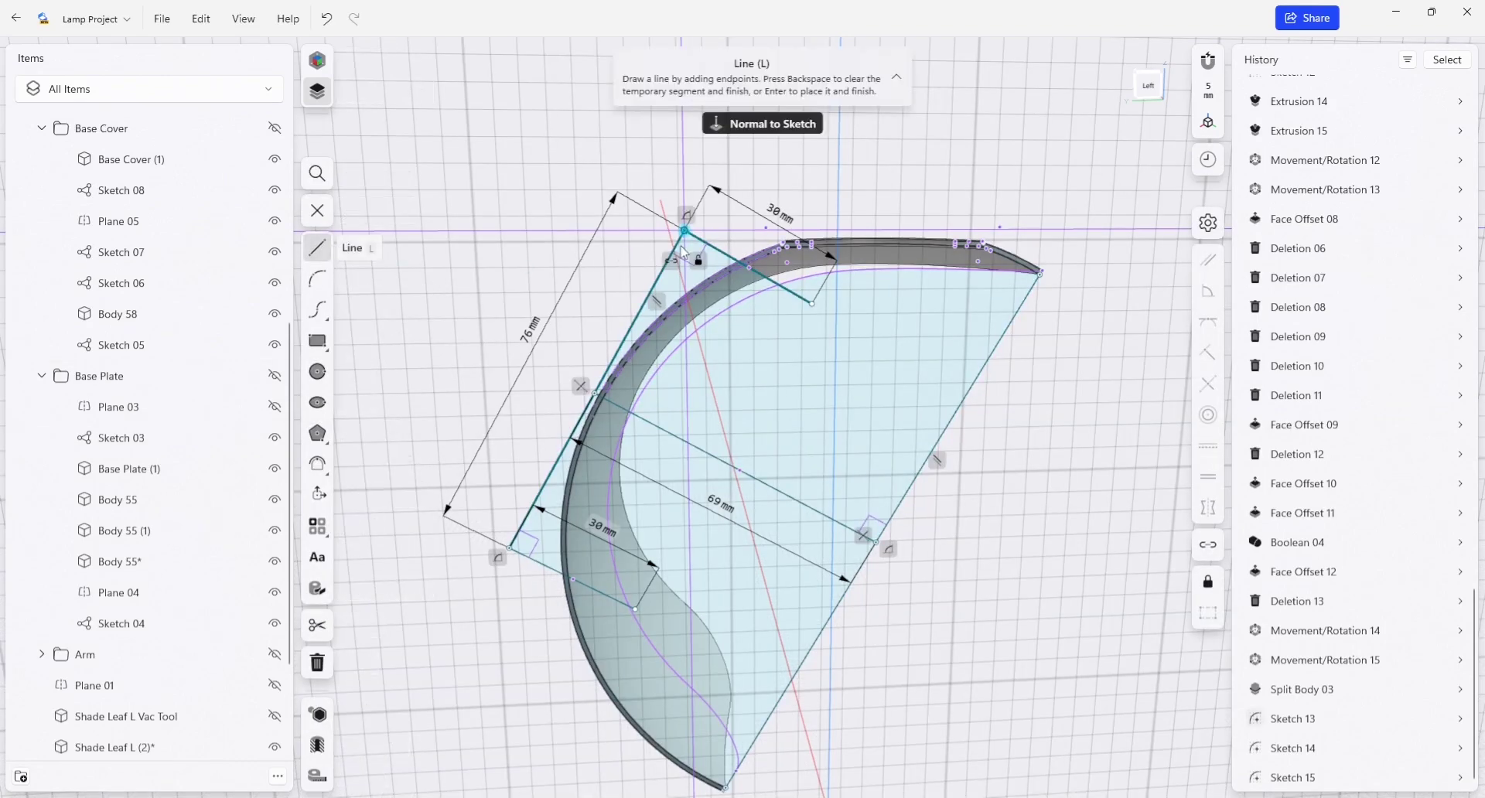
pyautogui.click(686, 231)
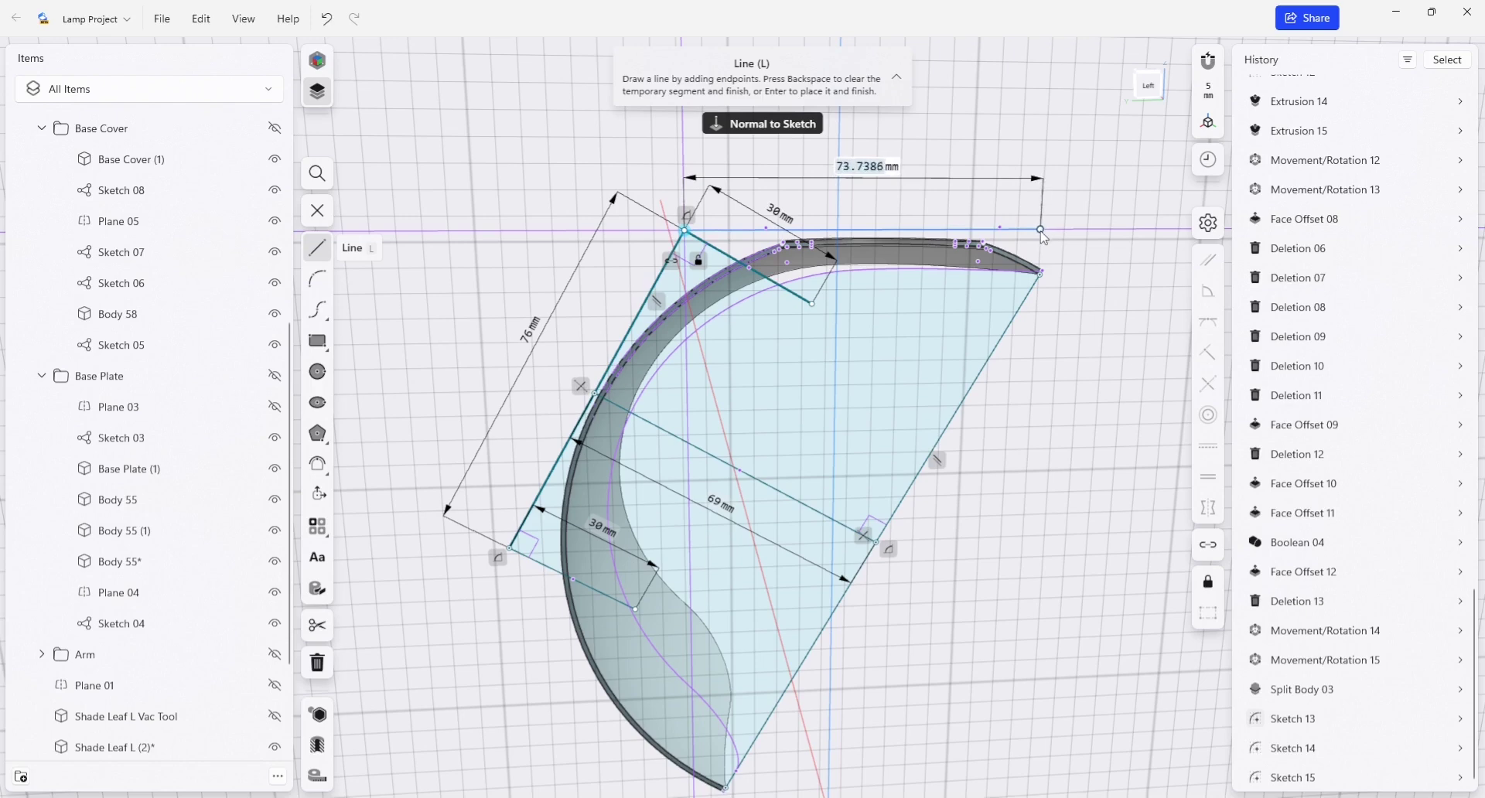
pyautogui.click(1059, 256)
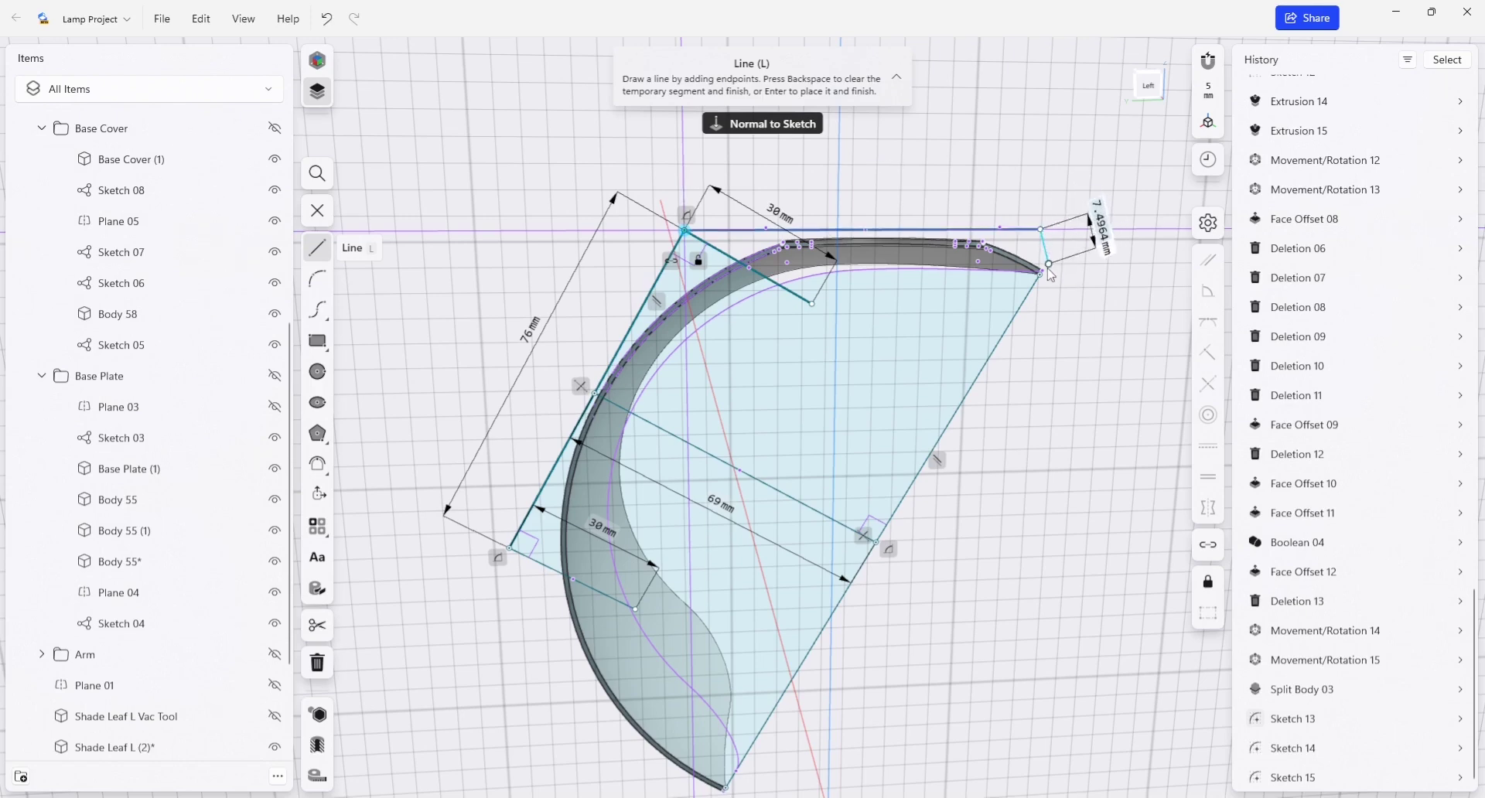
pyautogui.click(1042, 271)
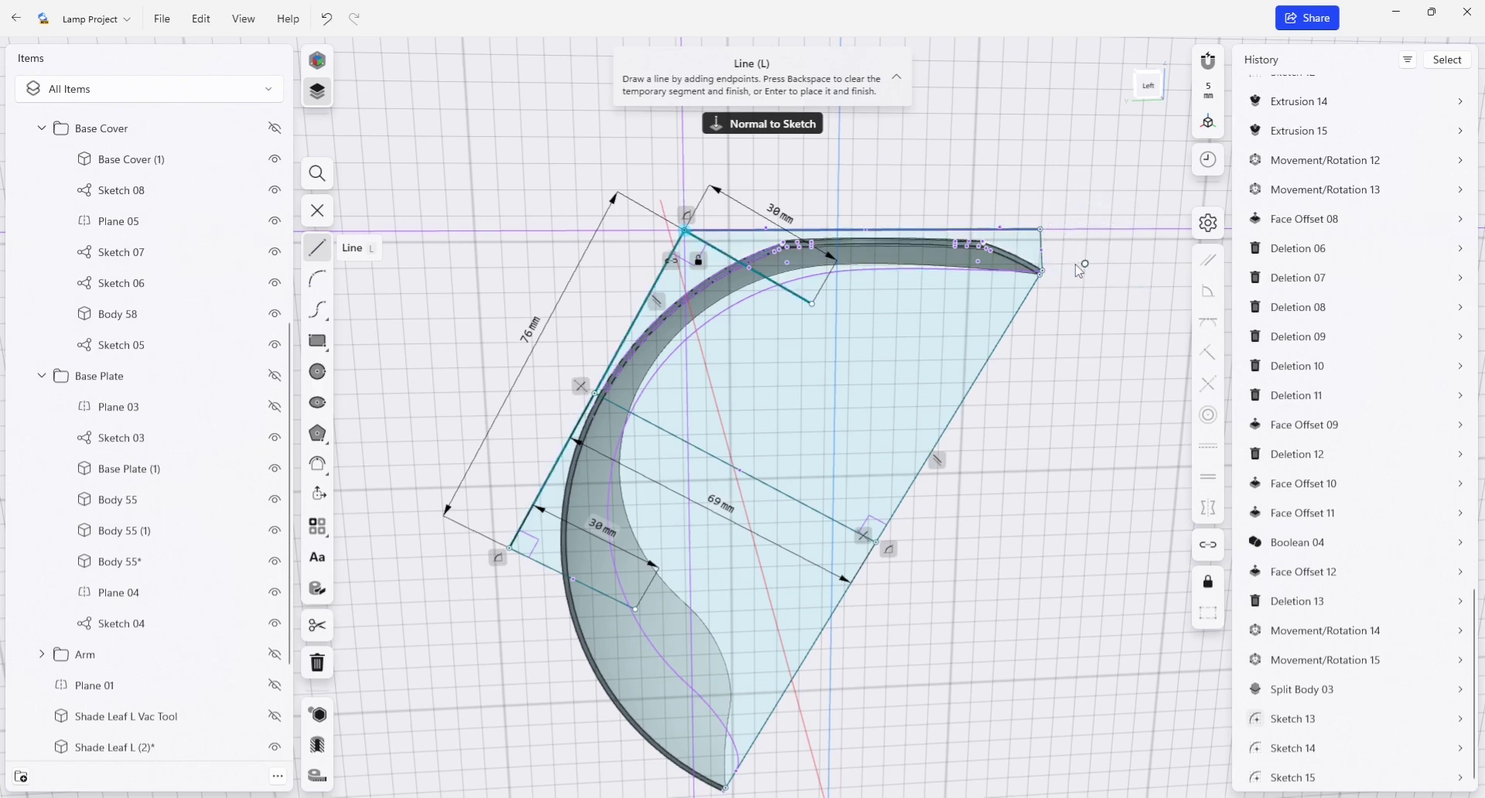
pyautogui.press('Escape')
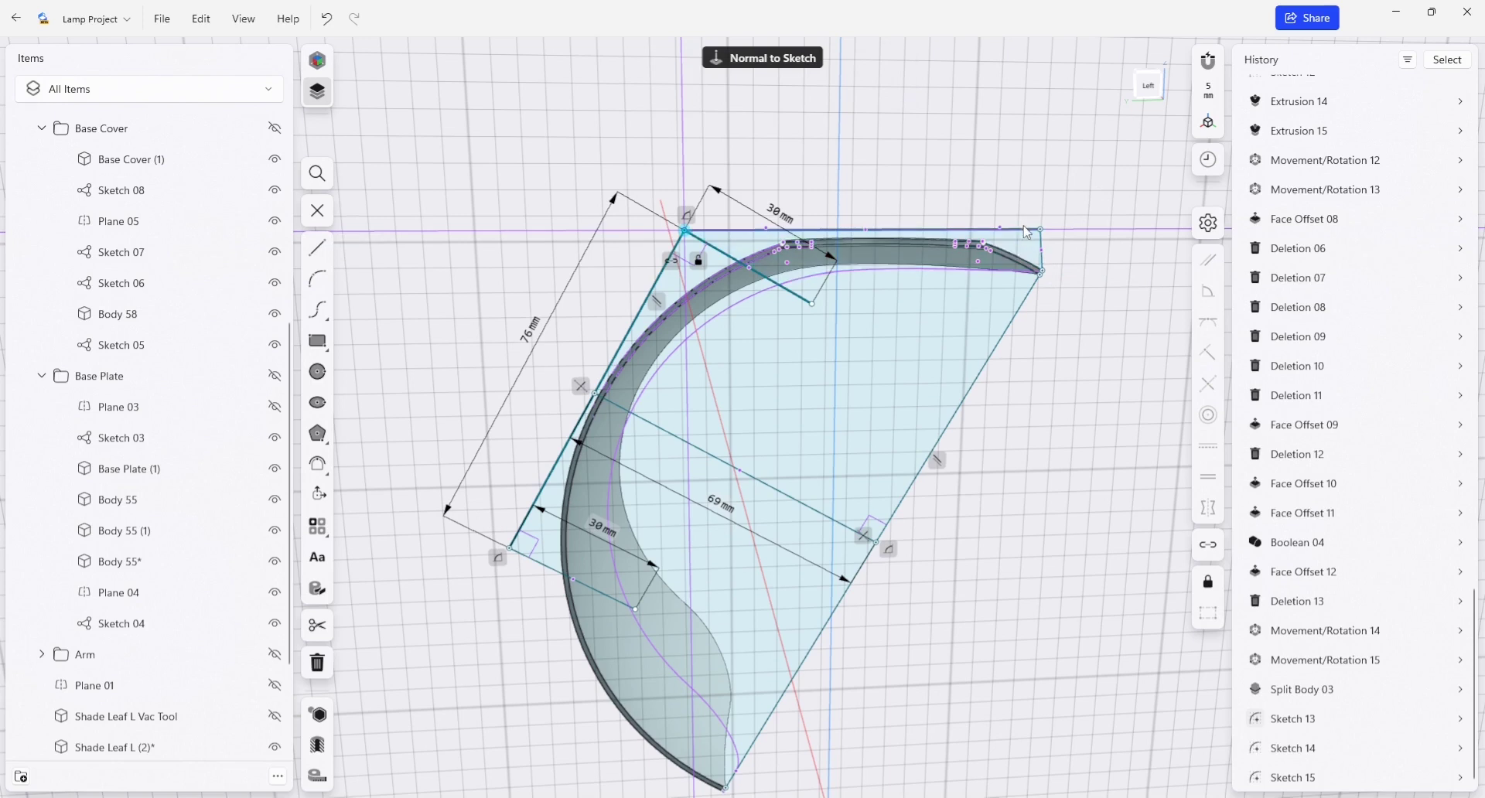
# Constrain the short line at the leaf's tip vertical and the long line above the leaf horizontal
pyautogui.click(1042, 248)
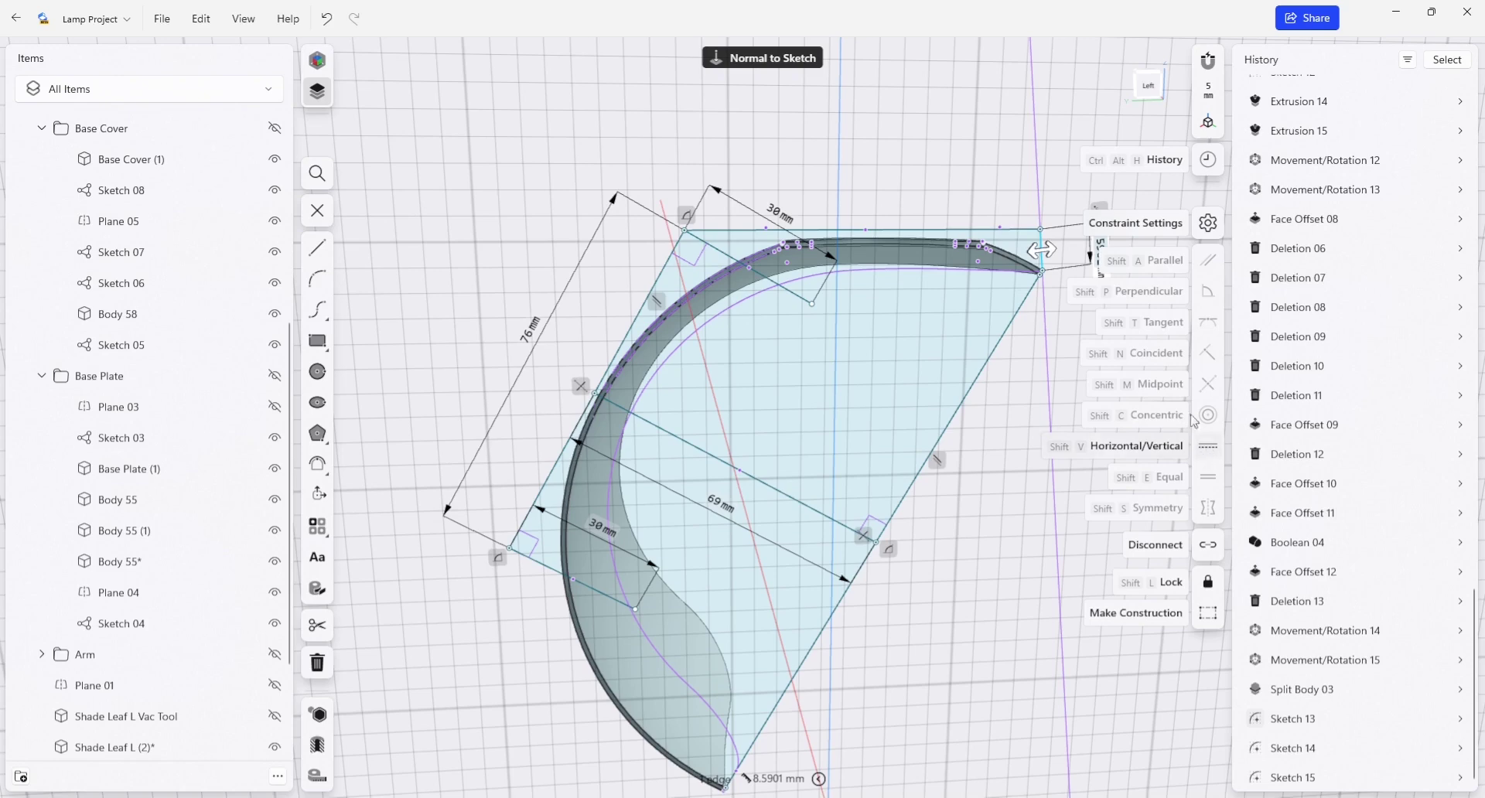
pyautogui.click(1027, 231)
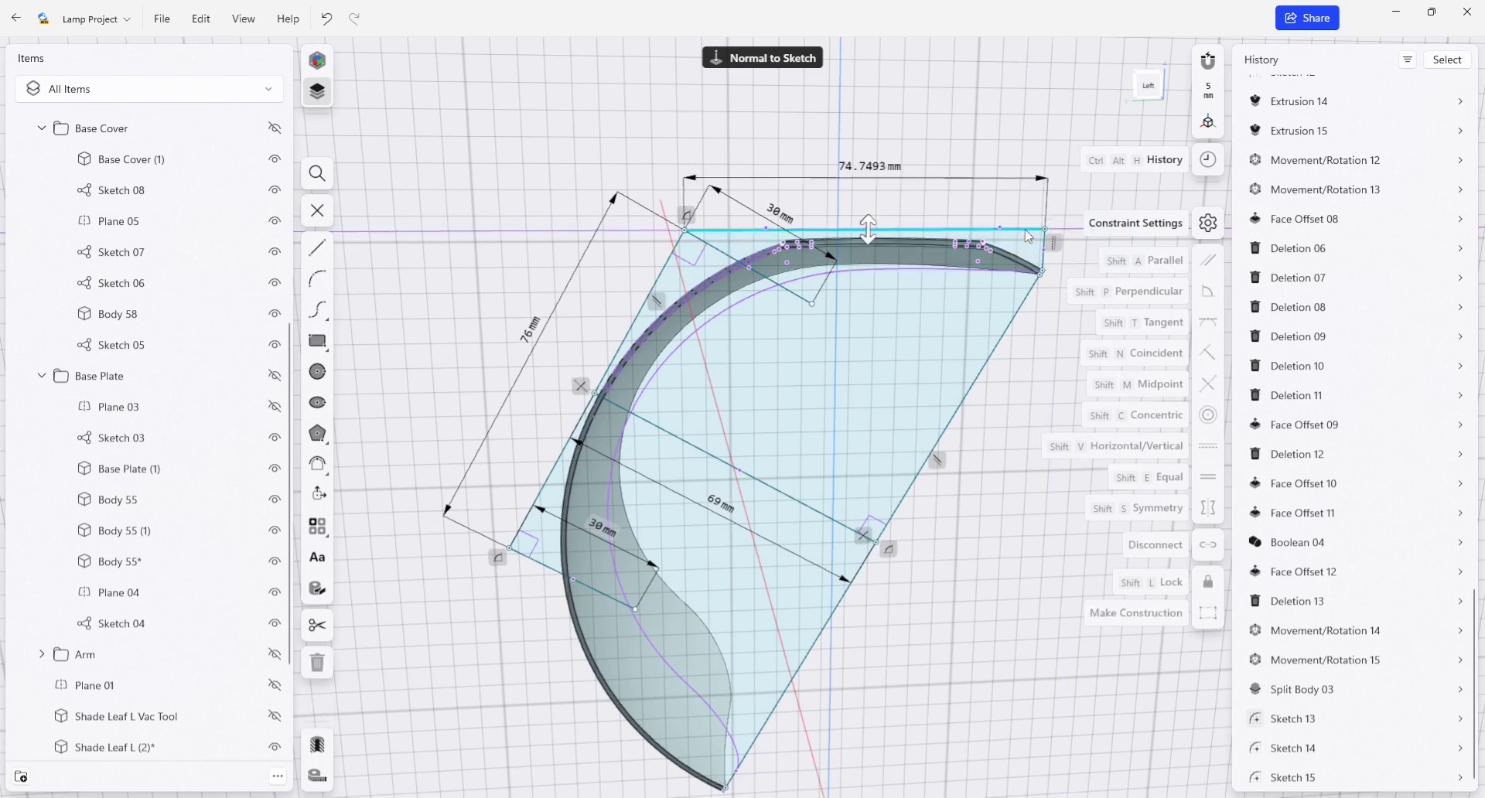
pyautogui.click(1128, 289)
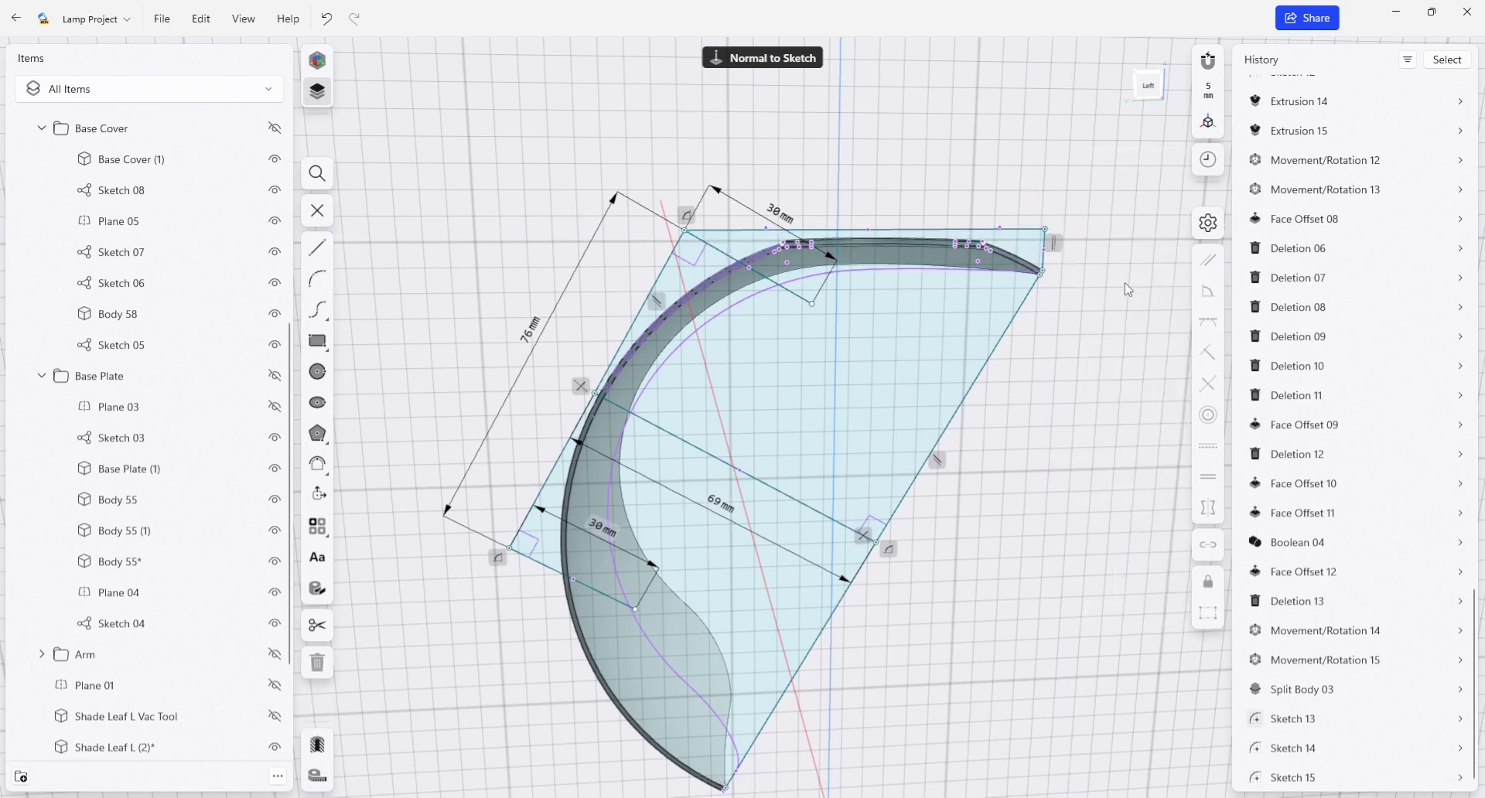
pyautogui.click(1032, 232)
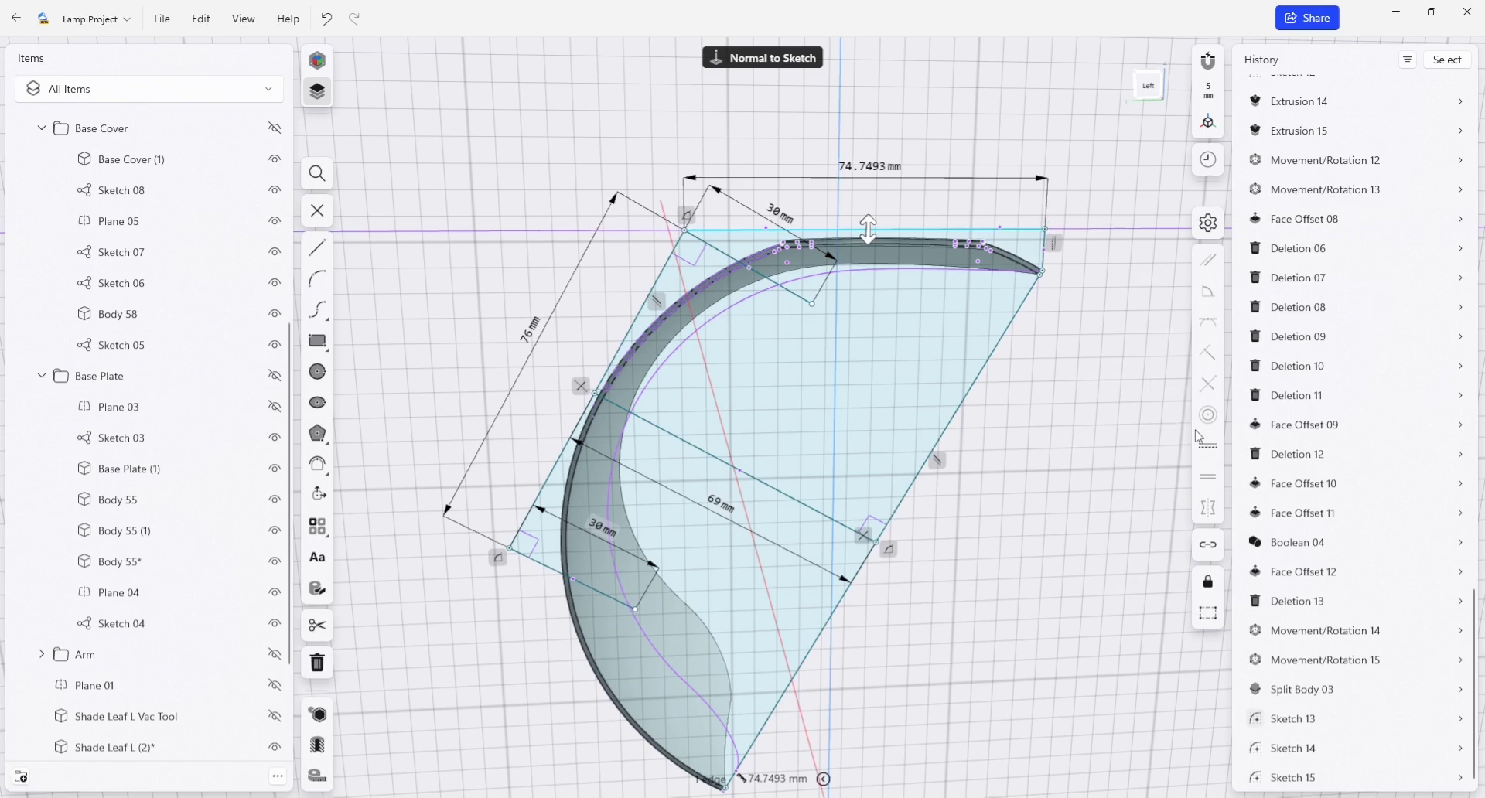
pyautogui.click(1158, 430)
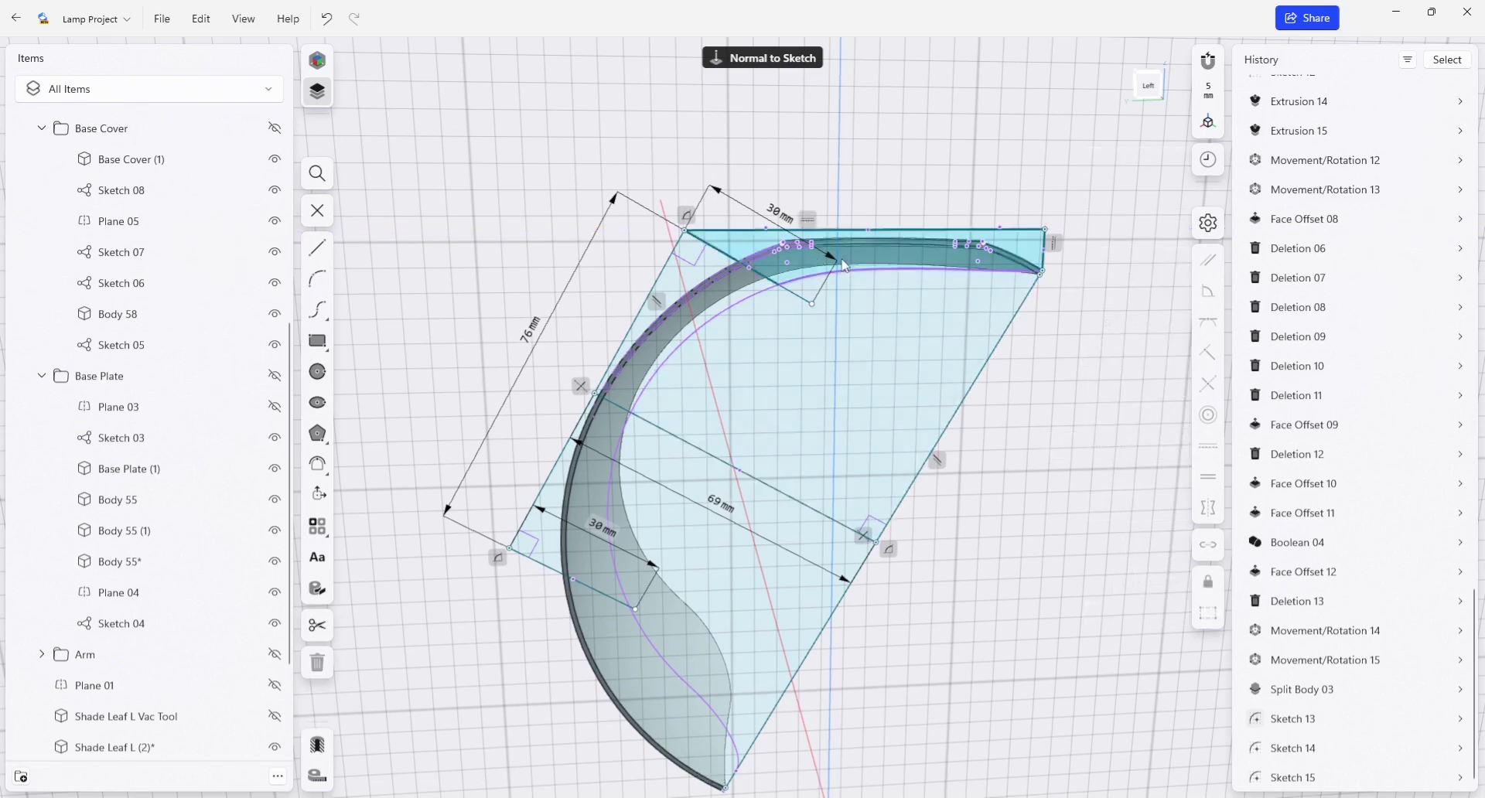
pyautogui.press('Escape')
pyautogui.click(1010, 231)
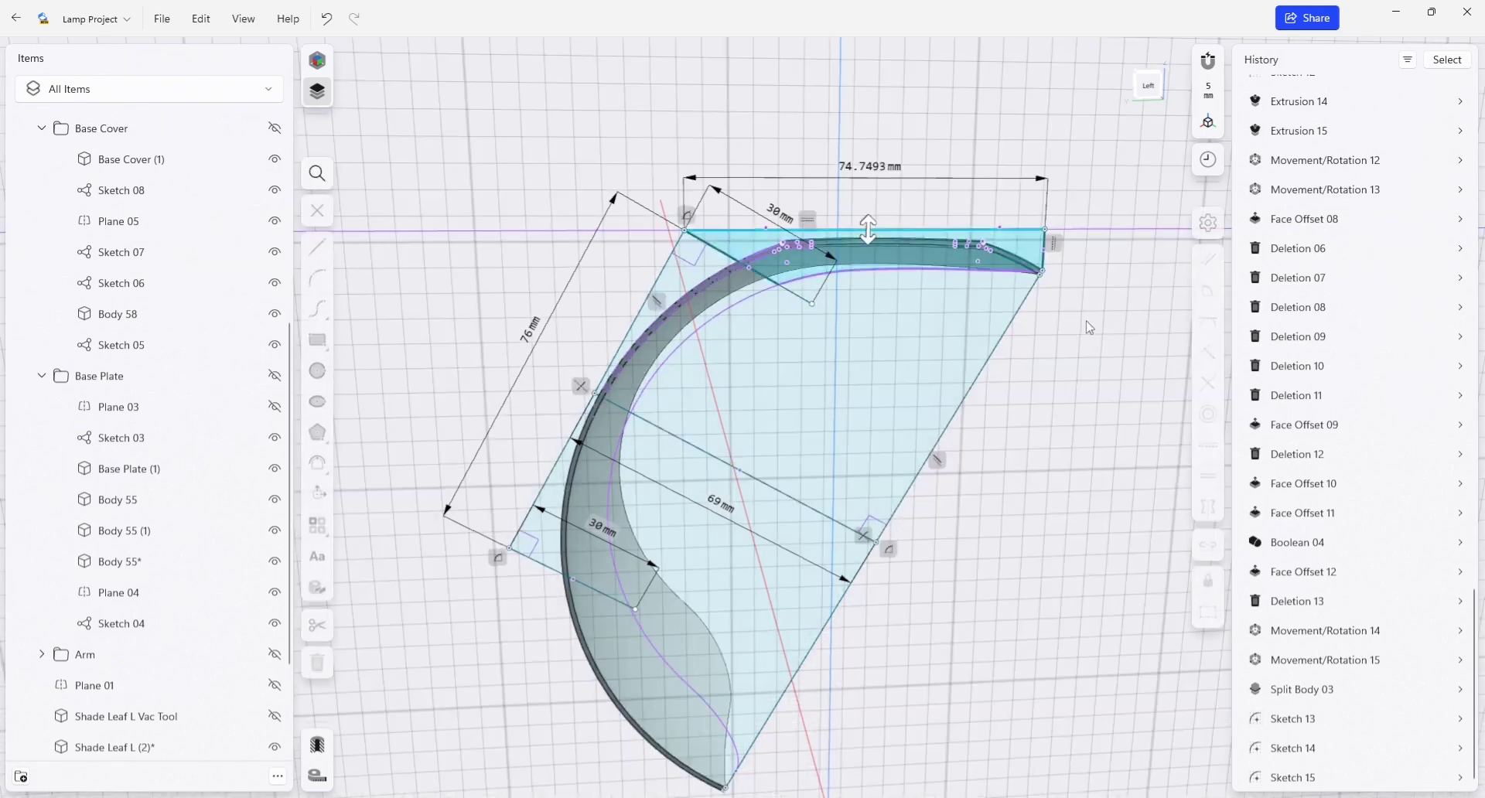
# Draw a line from the outer line's lower corner past the leaf's lower end, and an about 14 mm line back to the leaf's lower tip
pyautogui.moveTo(1081, 396); pyautogui.dragTo(1041, 345, button='middle')
pyautogui.moveTo(986, 435)
pyautogui.mouseDown(button='right')
pyautogui.moveTo(953, 487)
pyautogui.moveTo(700, 622)
pyautogui.moveTo(762, 572)
pyautogui.mouseUp(button='right')
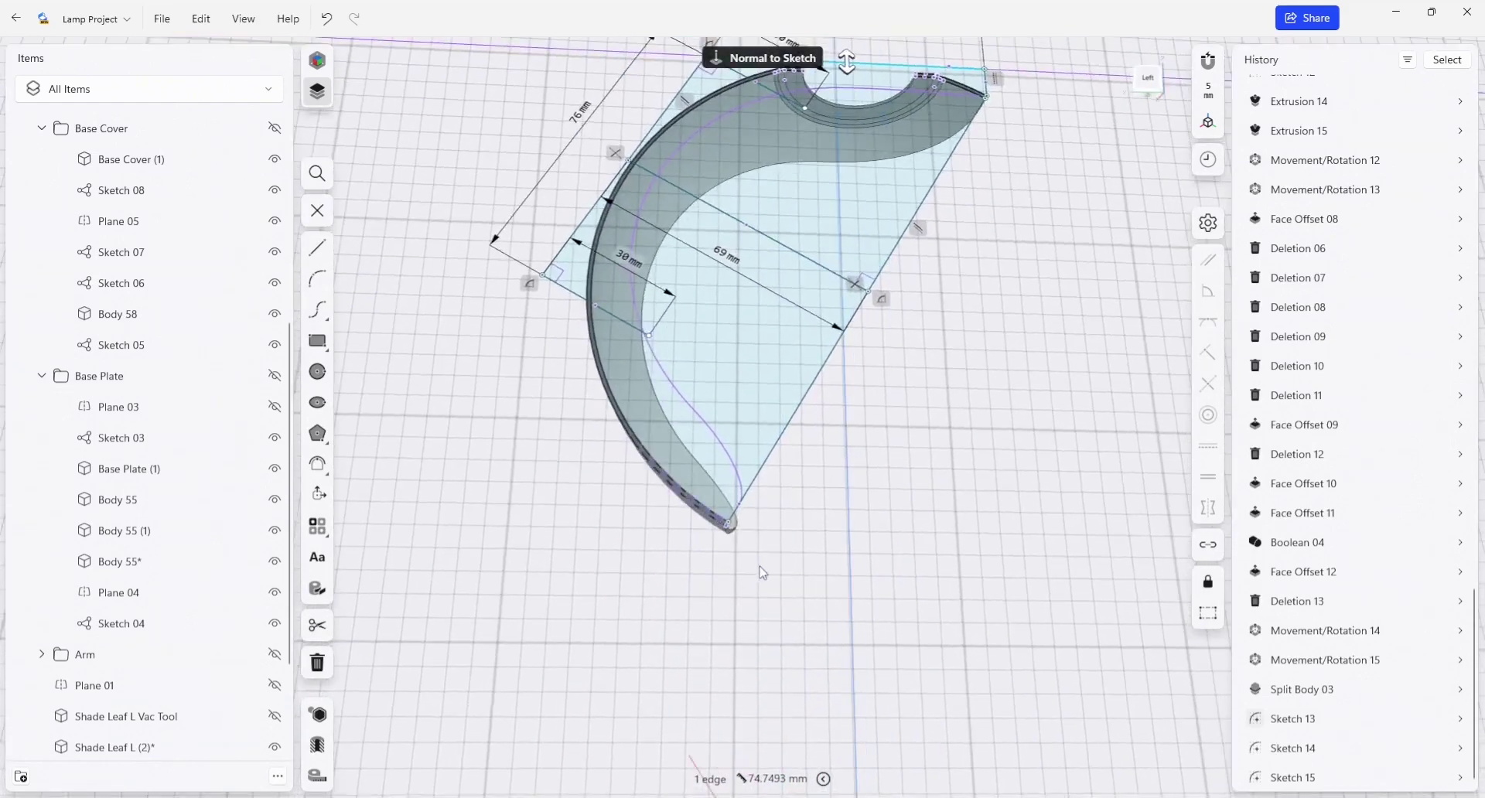
pyautogui.moveTo(869, 444); pyautogui.dragTo(858, 467, button='middle')
pyautogui.moveTo(859, 467); pyautogui.dragTo(800, 537, button='right')
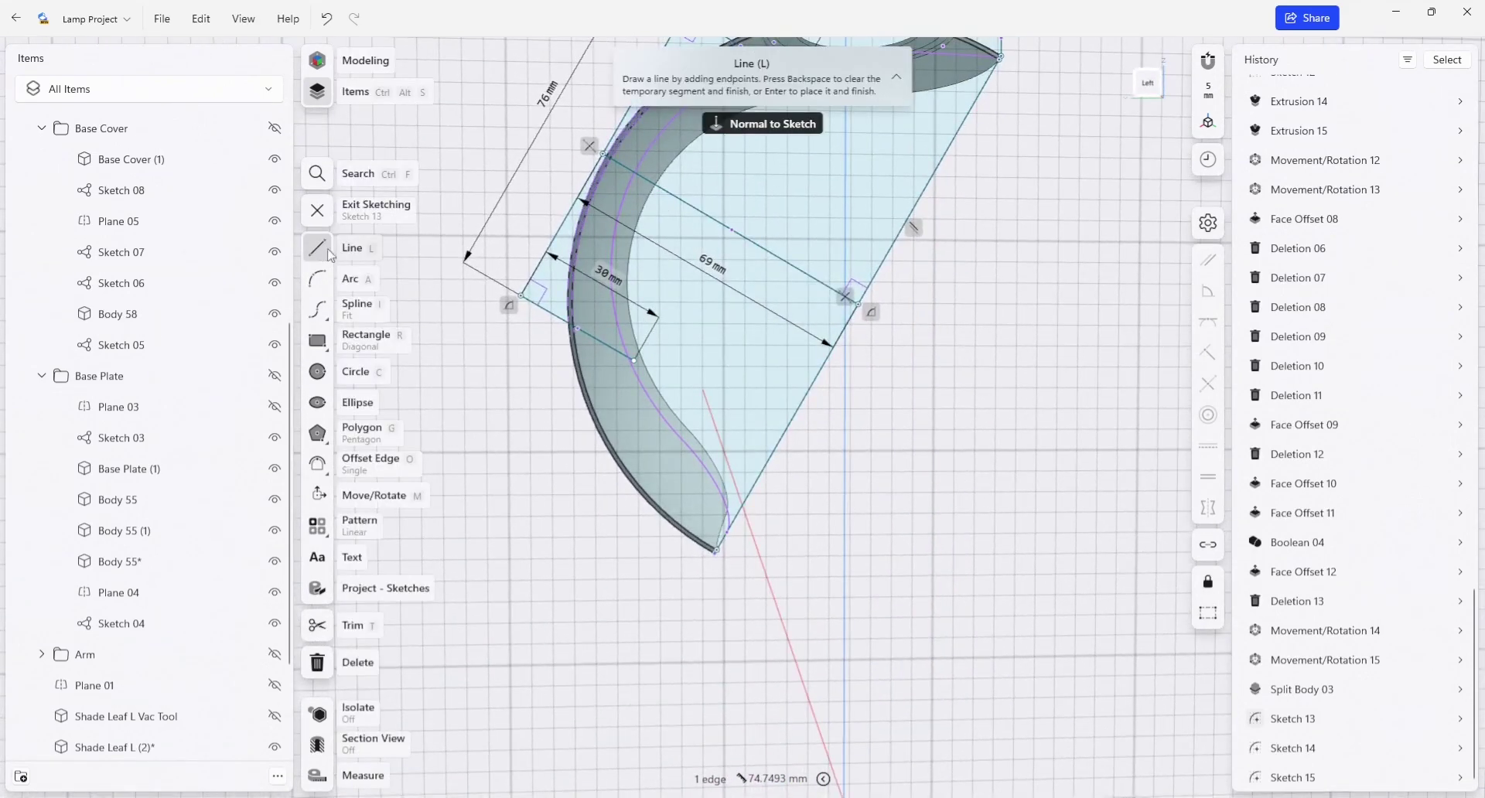
pyautogui.click(522, 296)
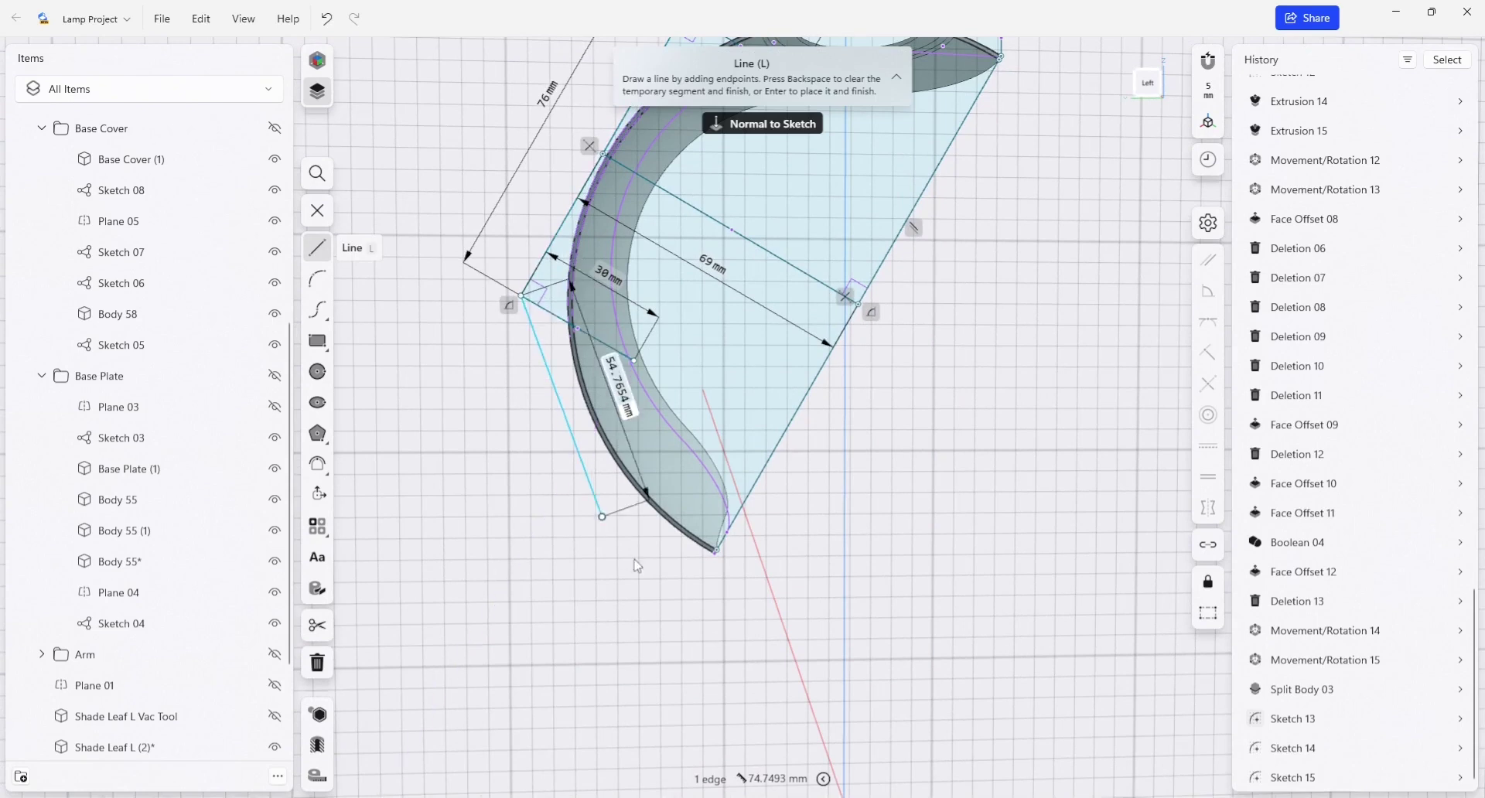
pyautogui.click(667, 591)
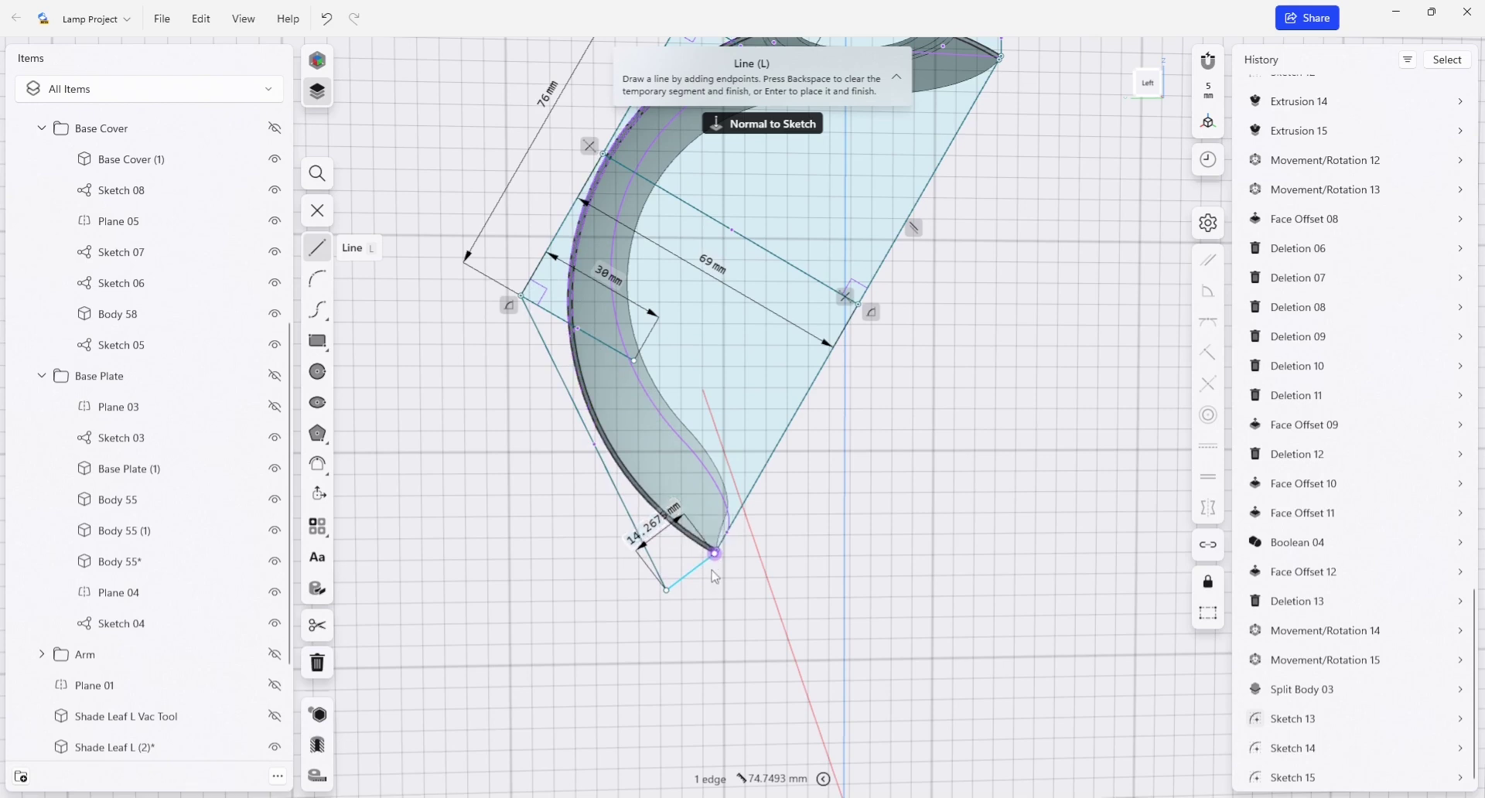
pyautogui.click(715, 554)
pyautogui.press('Escape')
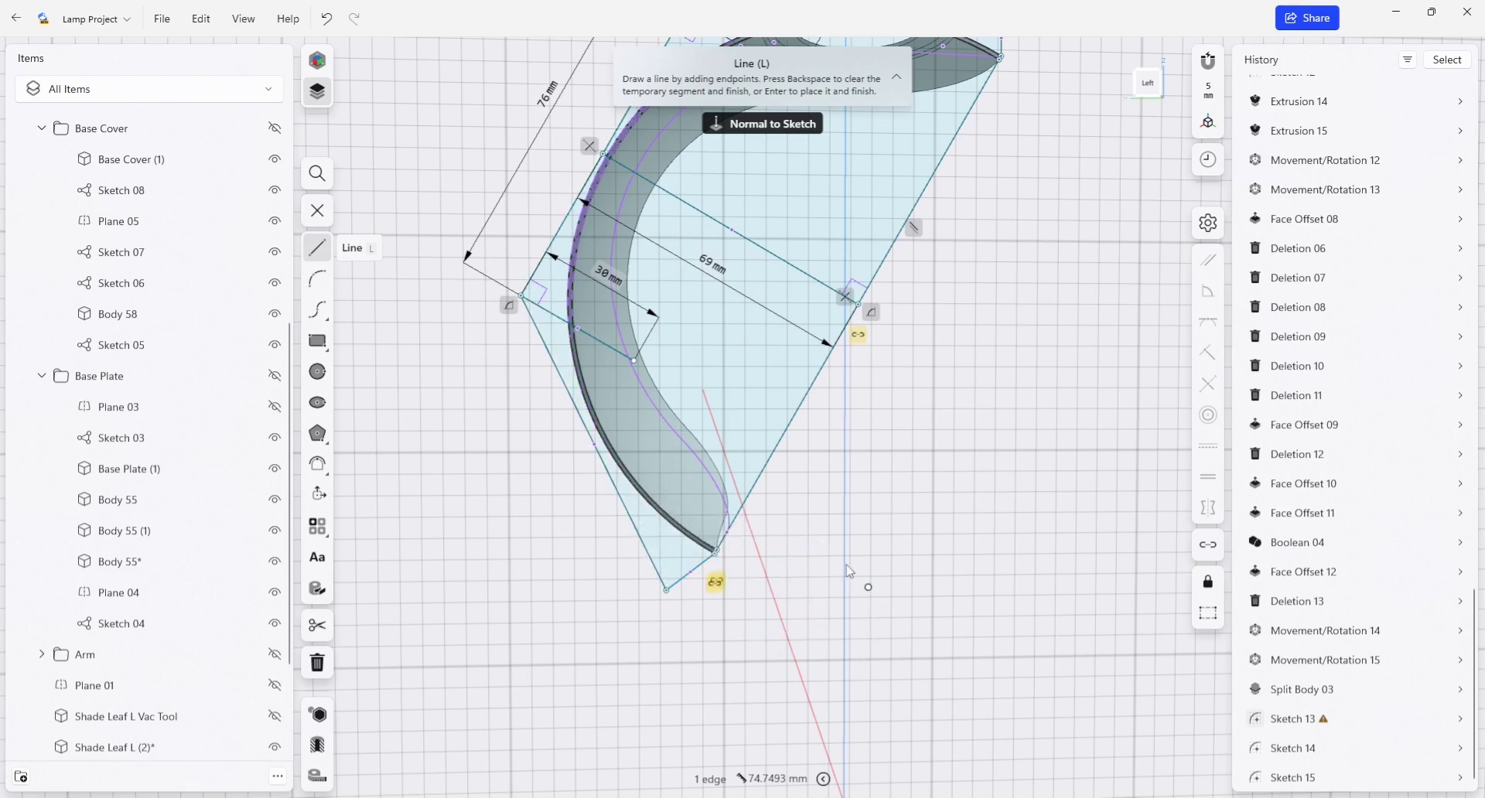
# Constrain the short line at the leaf's lower tip perpendicular to the adjoining lower outer line
pyautogui.moveTo(792, 590); pyautogui.dragTo(783, 636, button='middle')
pyautogui.press('Escape')
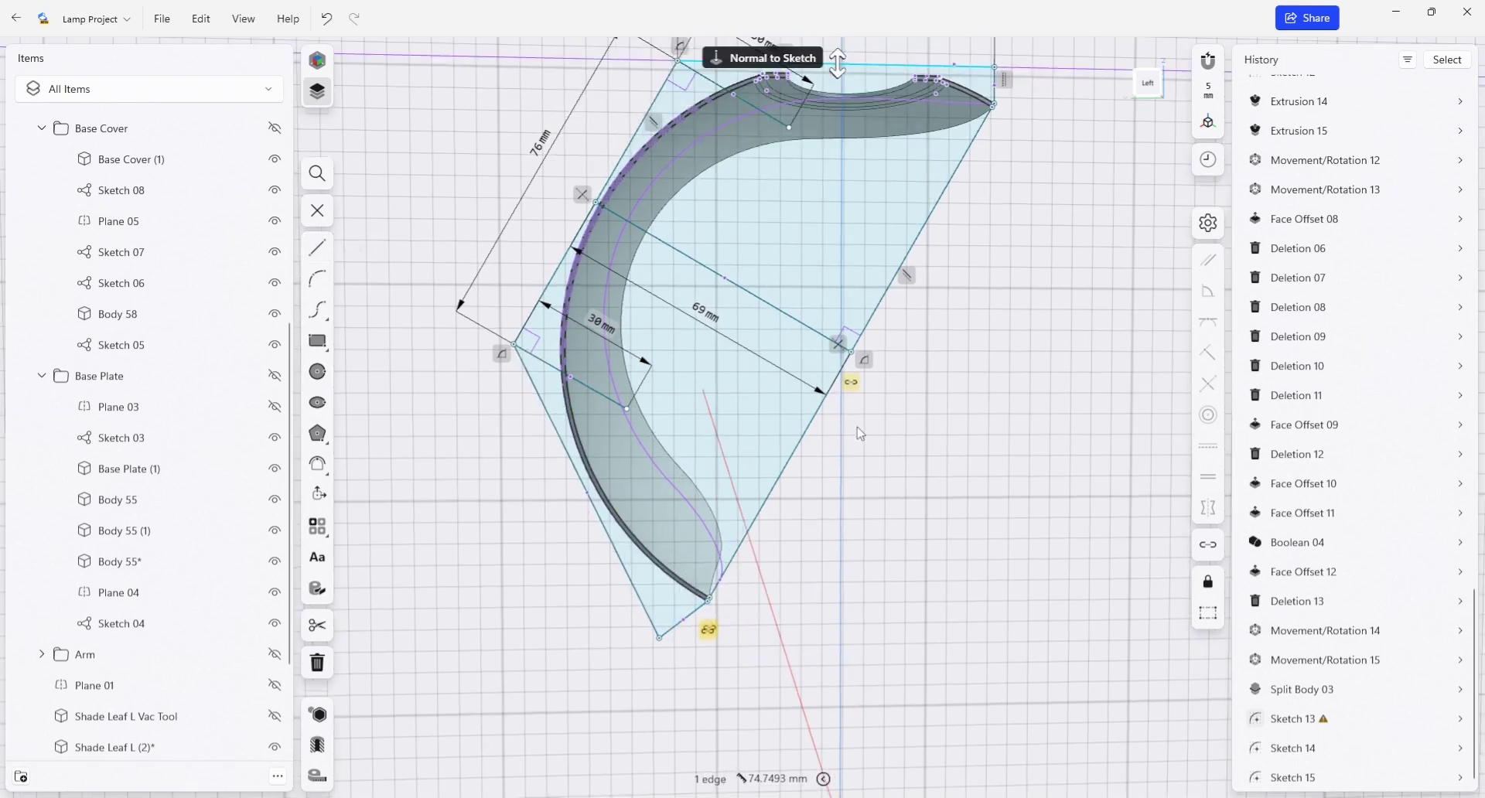
pyautogui.click(844, 432)
pyautogui.scroll(-2, 733, 544)
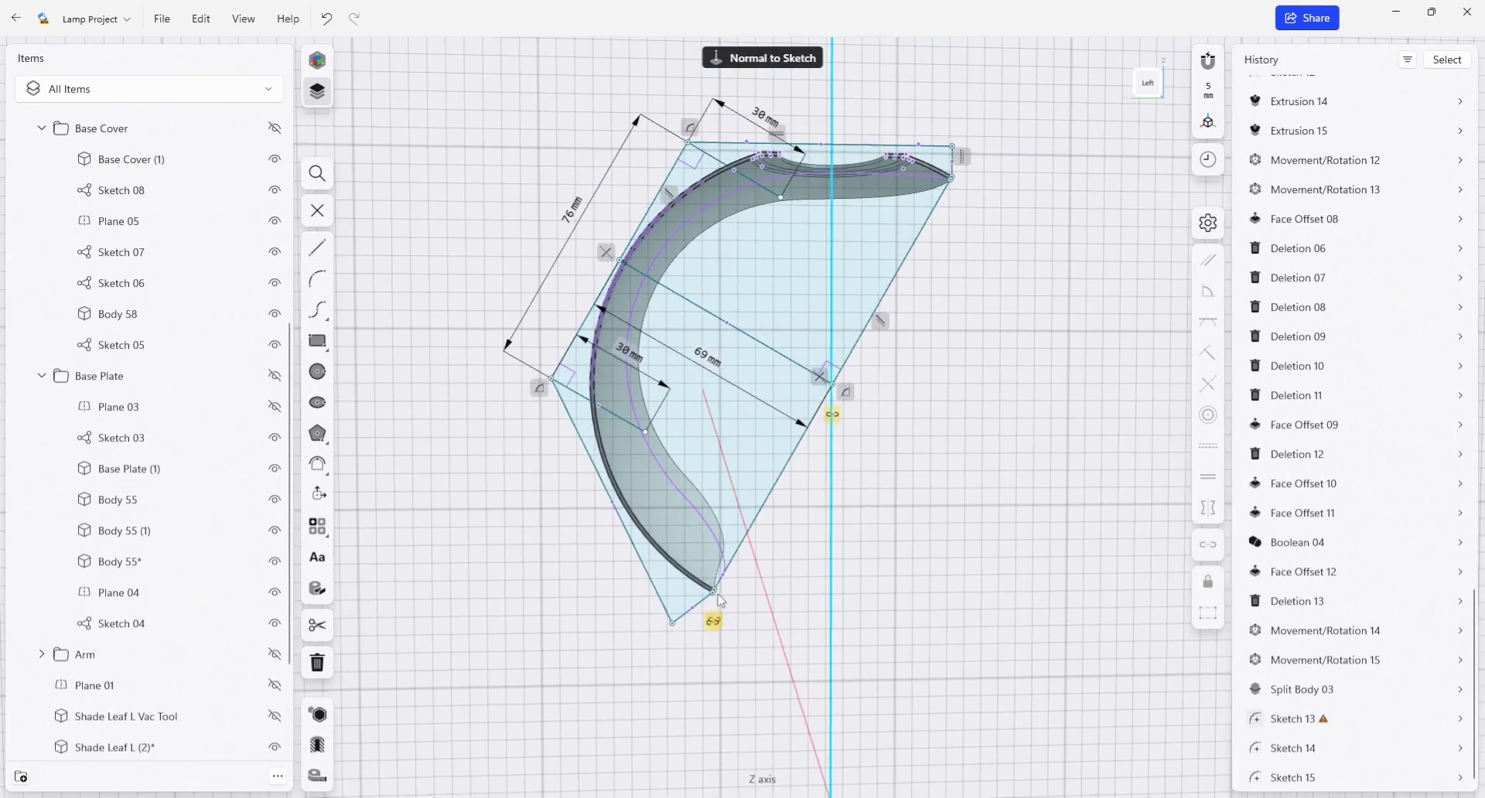
pyautogui.click(683, 616)
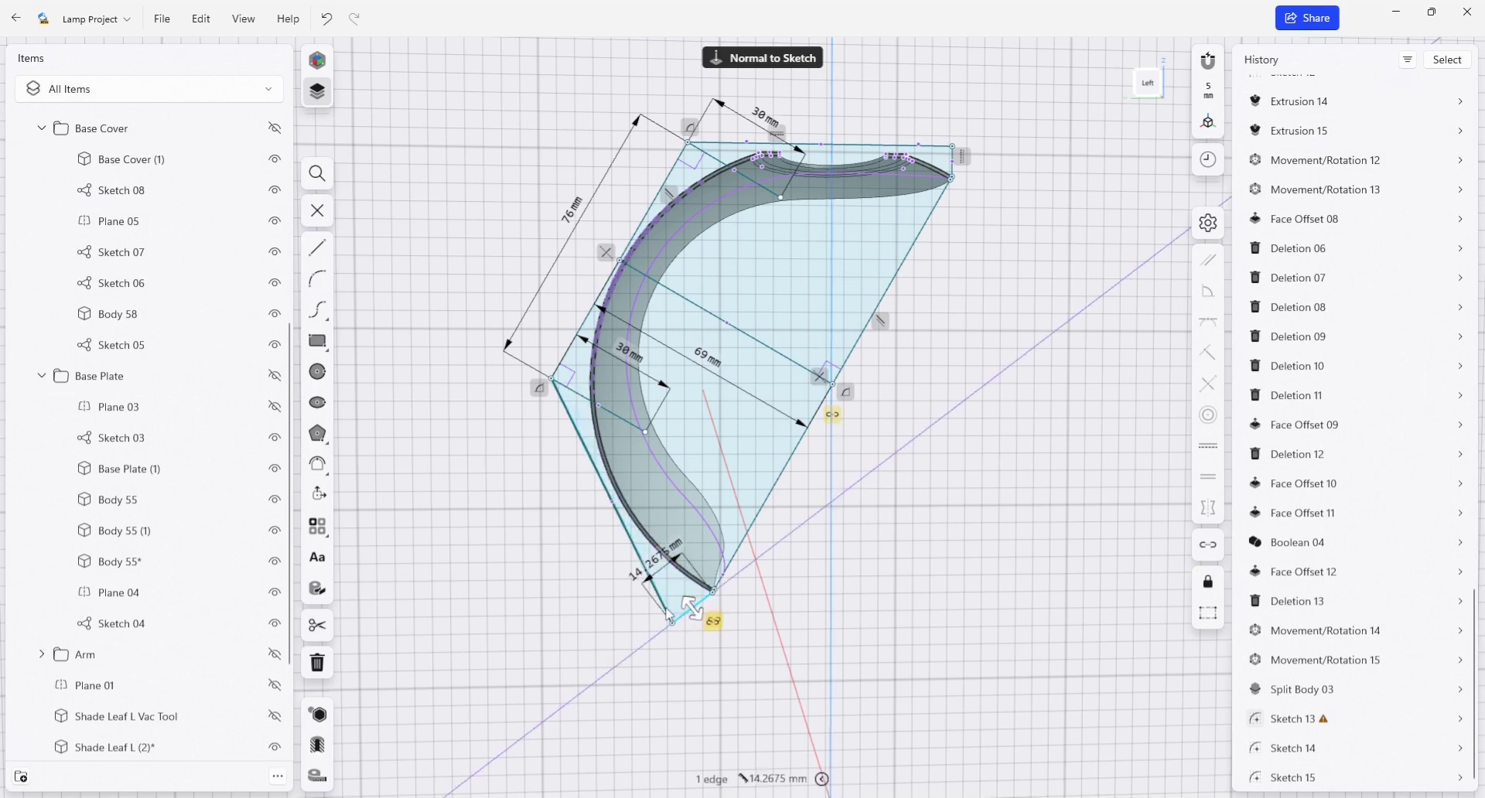
pyautogui.click(668, 608)
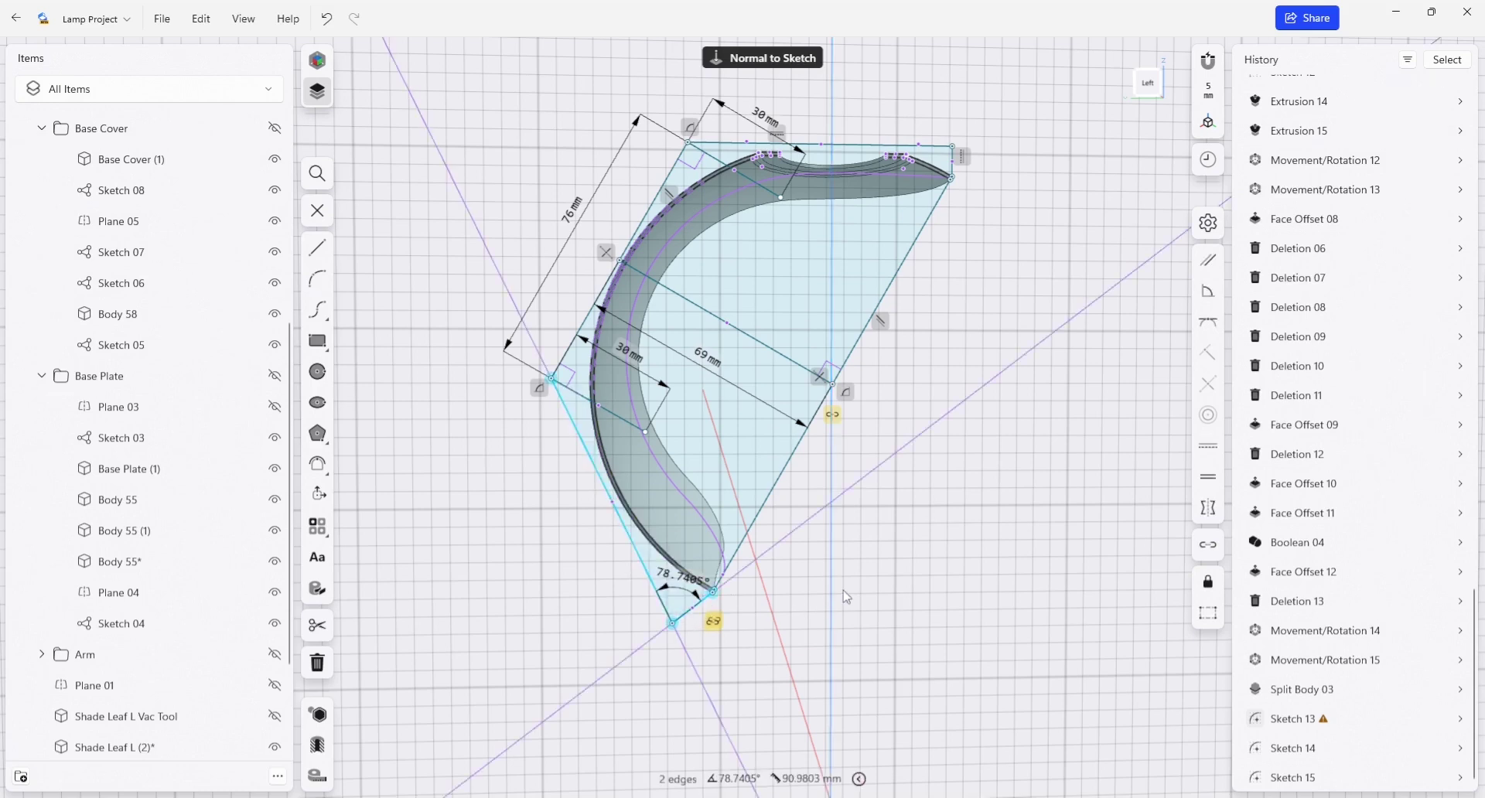
pyautogui.click(1205, 295)
# Pull the profile's lower right-angled corner outward from the leaf's lower tip until the lower outer line clears the leaf's curve
pyautogui.scroll(10, 715, 599)
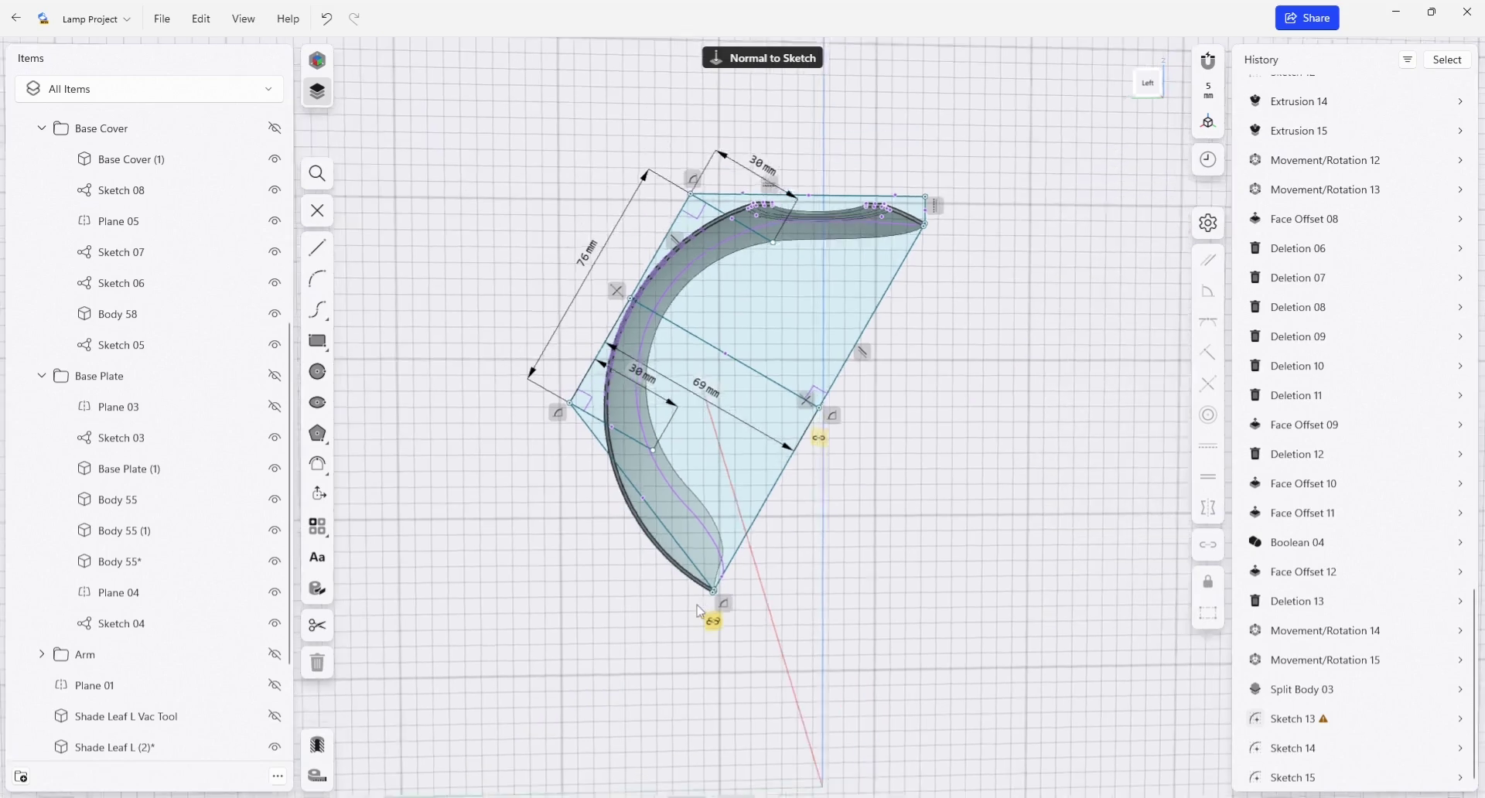
pyautogui.press('Escape')
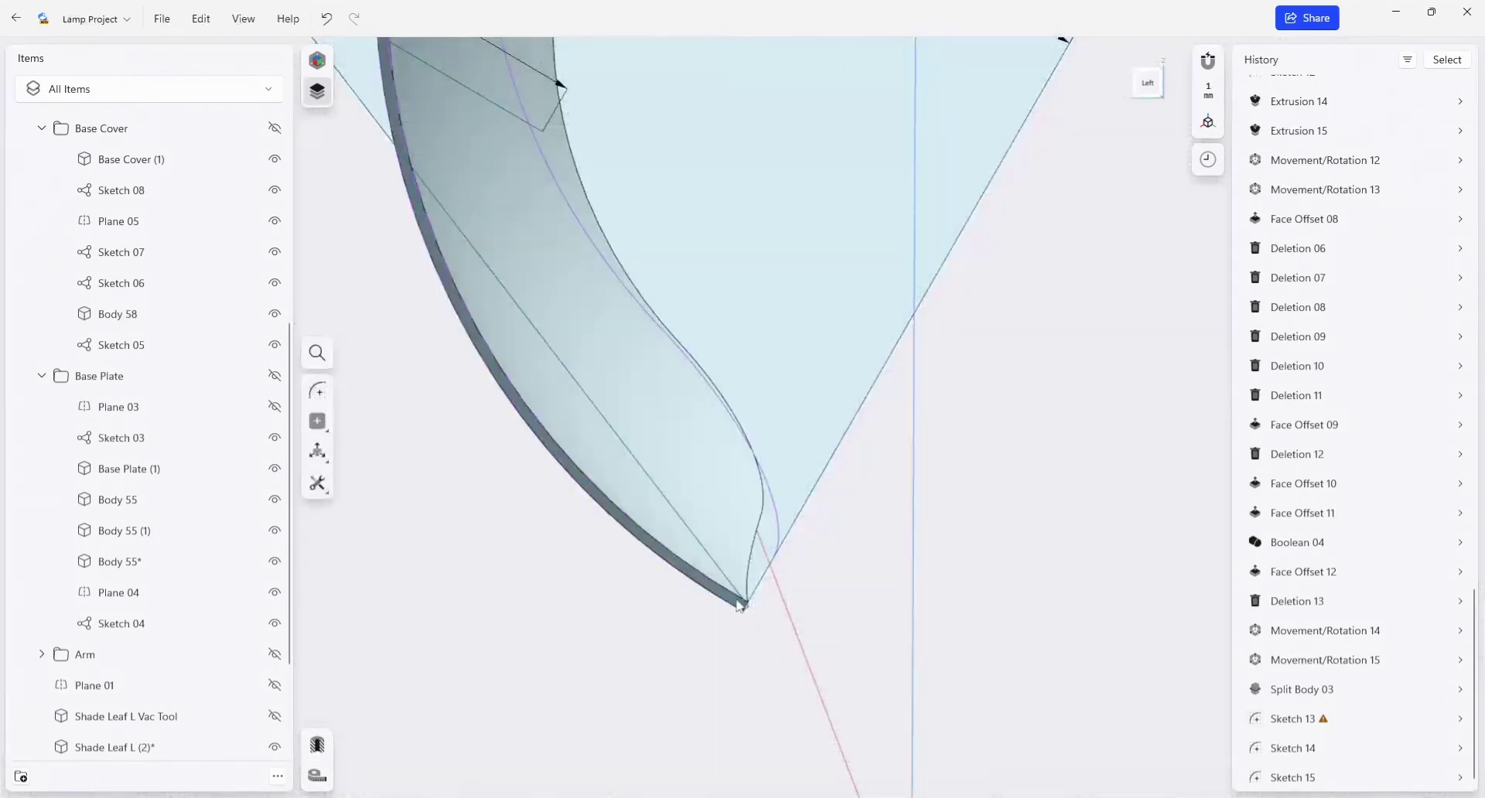
pyautogui.click(747, 607)
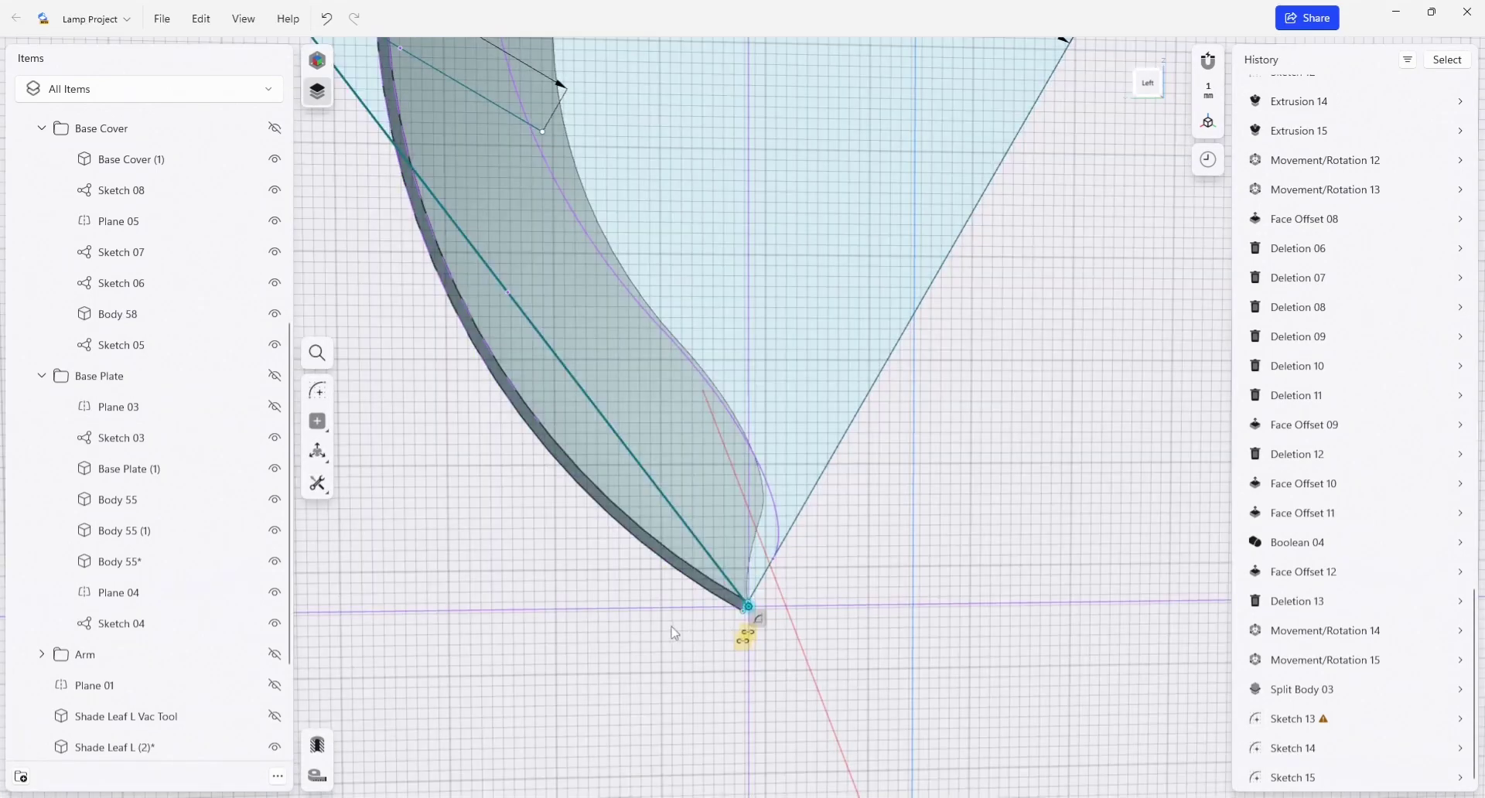
pyautogui.moveTo(738, 616); pyautogui.dragTo(742, 608)
pyautogui.scroll(3, 605, 565)
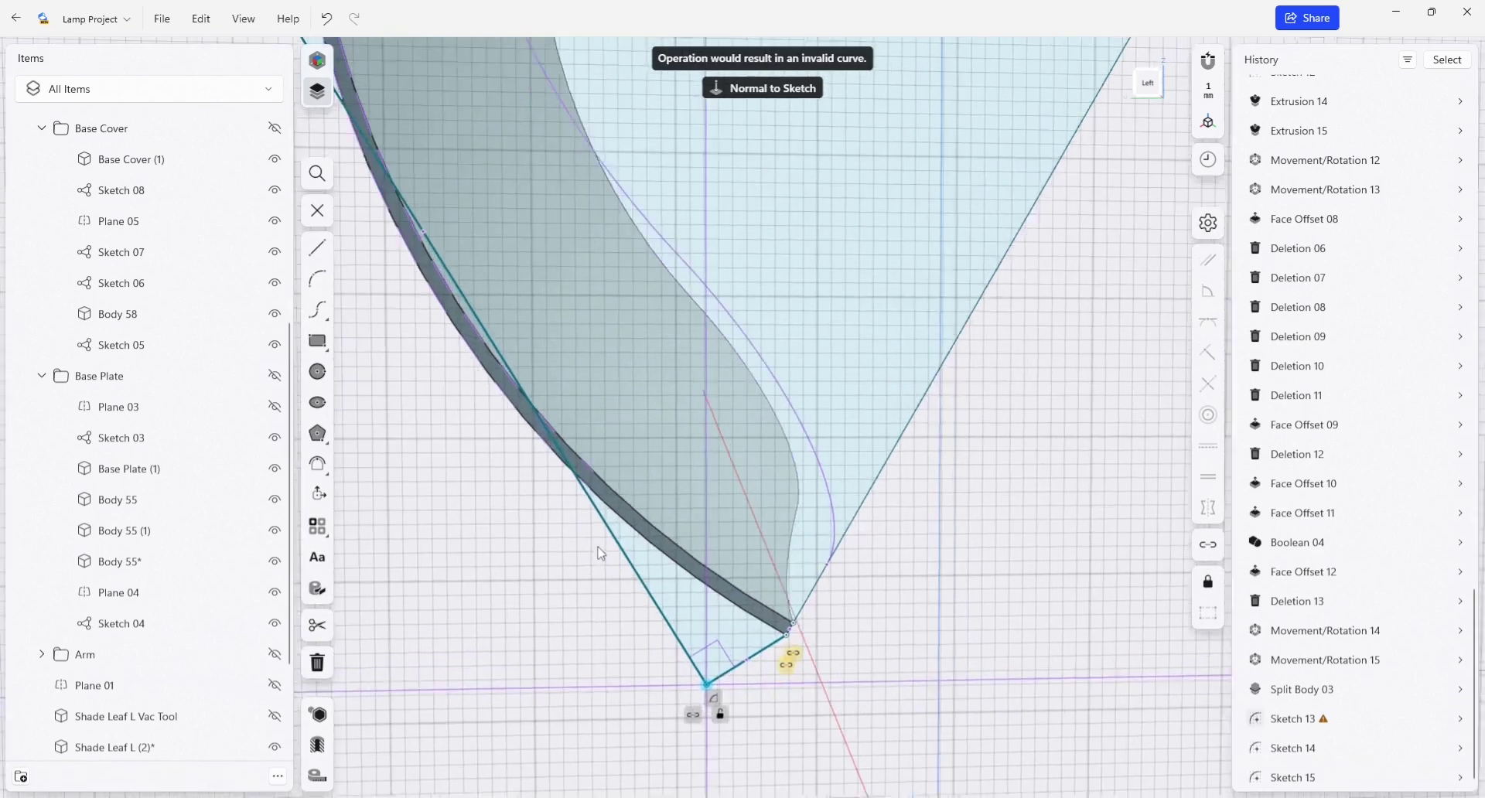
pyautogui.click(487, 580)
pyautogui.scroll(-4, 498, 578)
pyautogui.scroll(-2, 626, 573)
pyautogui.moveTo(511, 571)
pyautogui.mouseDown(button='middle')
pyautogui.moveTo(762, 625)
pyautogui.moveTo(729, 575)
pyautogui.mouseUp(button='middle')
pyautogui.scroll(-1, 762, 611)
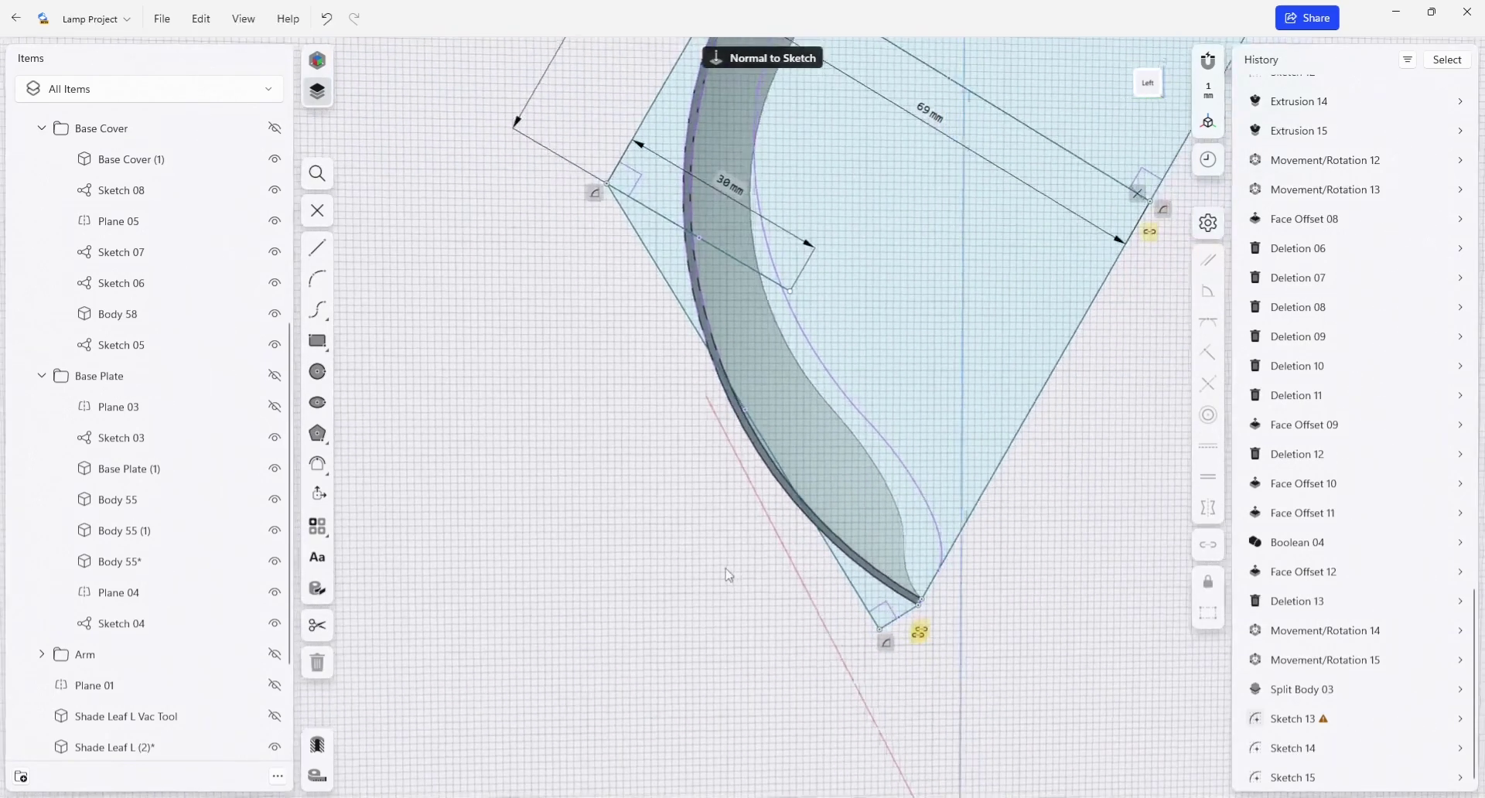
pyautogui.scroll(-2, 800, 603)
pyautogui.moveTo(861, 614); pyautogui.dragTo(827, 622)
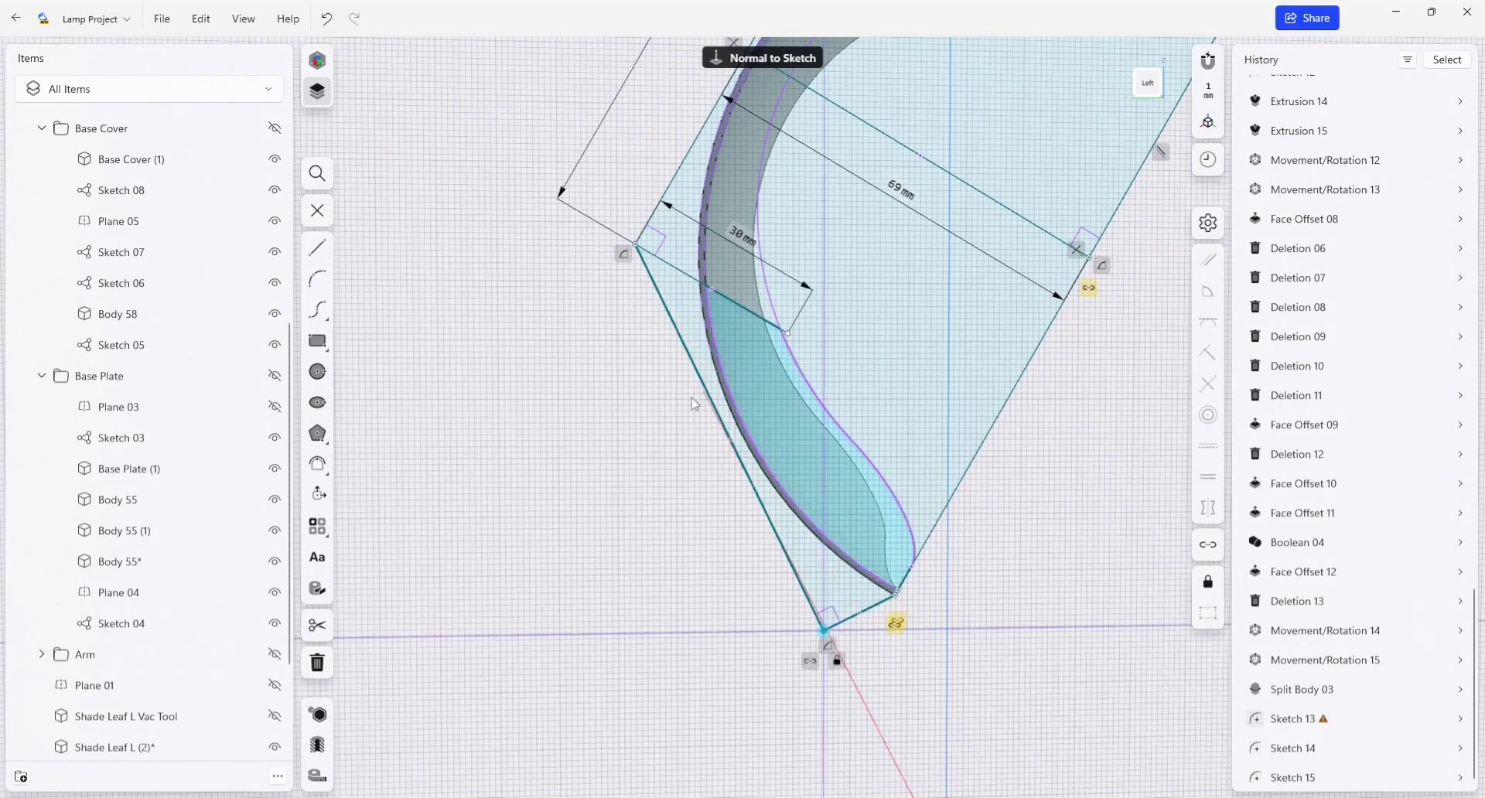
pyautogui.moveTo(1036, 605); pyautogui.dragTo(1020, 596, button='right')
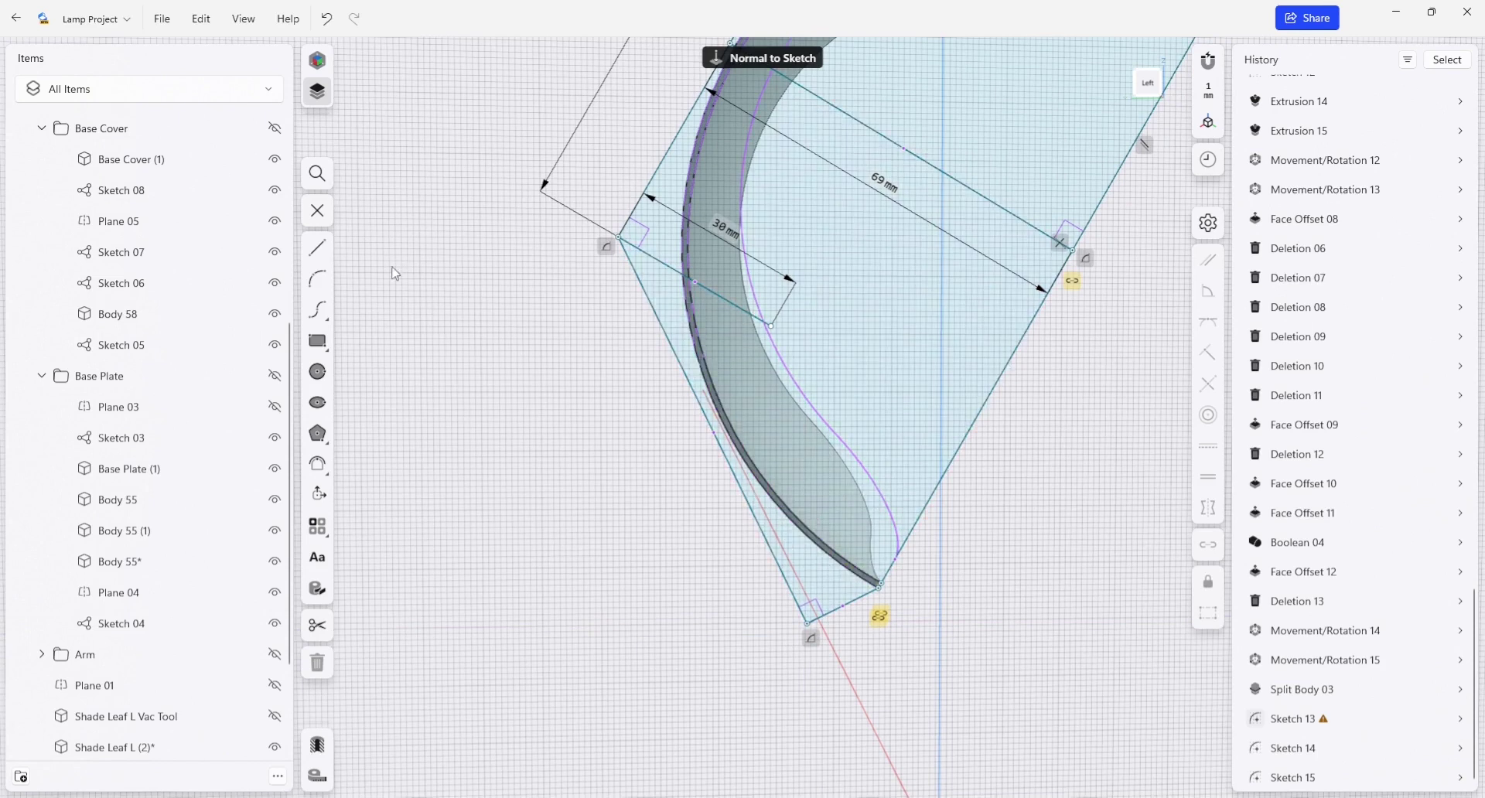
# Try to draw a line about 28 mm long from the lower outer line across the leaf's lower end
pyautogui.click(318, 248)
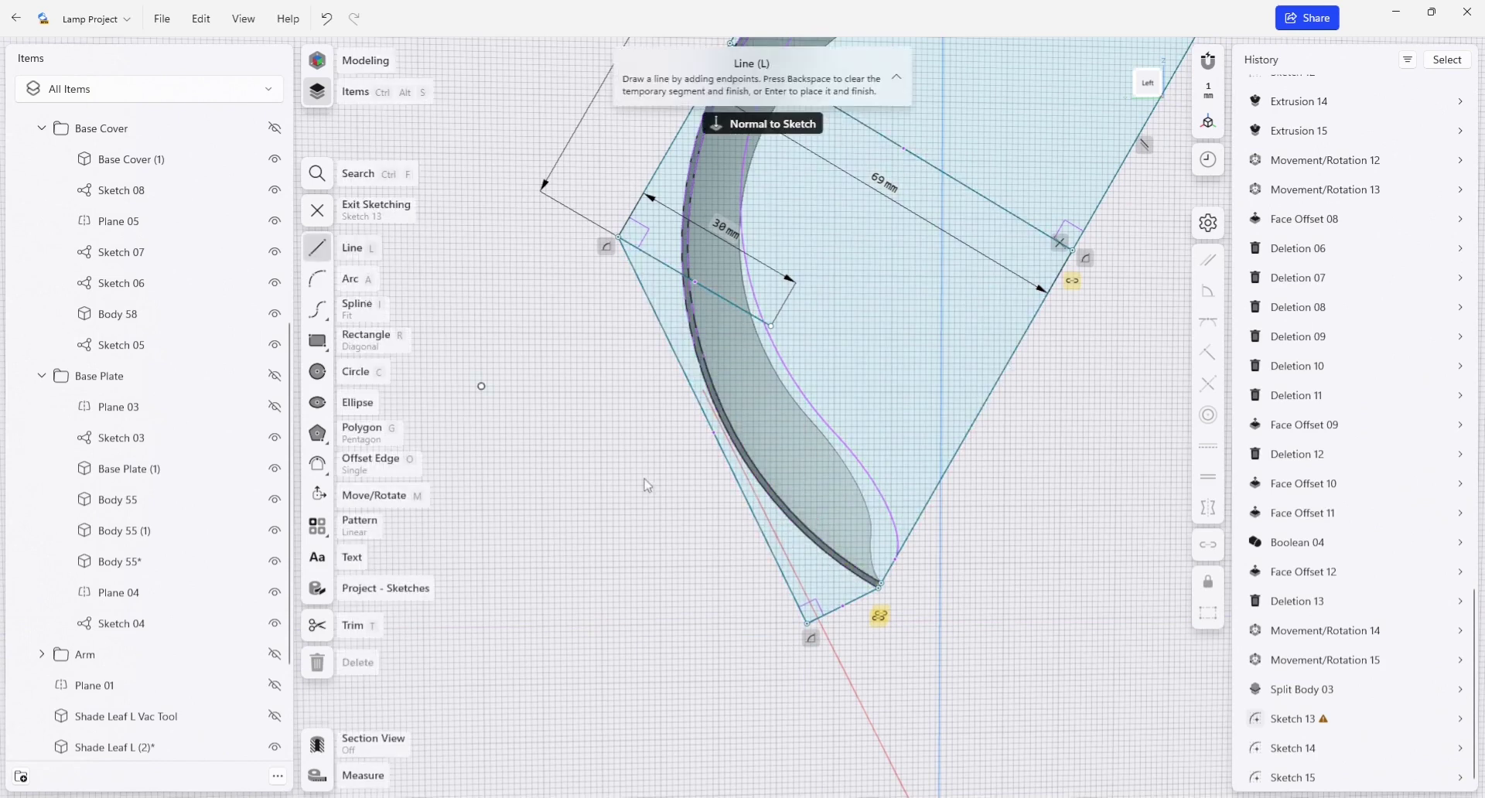
pyautogui.click(752, 513)
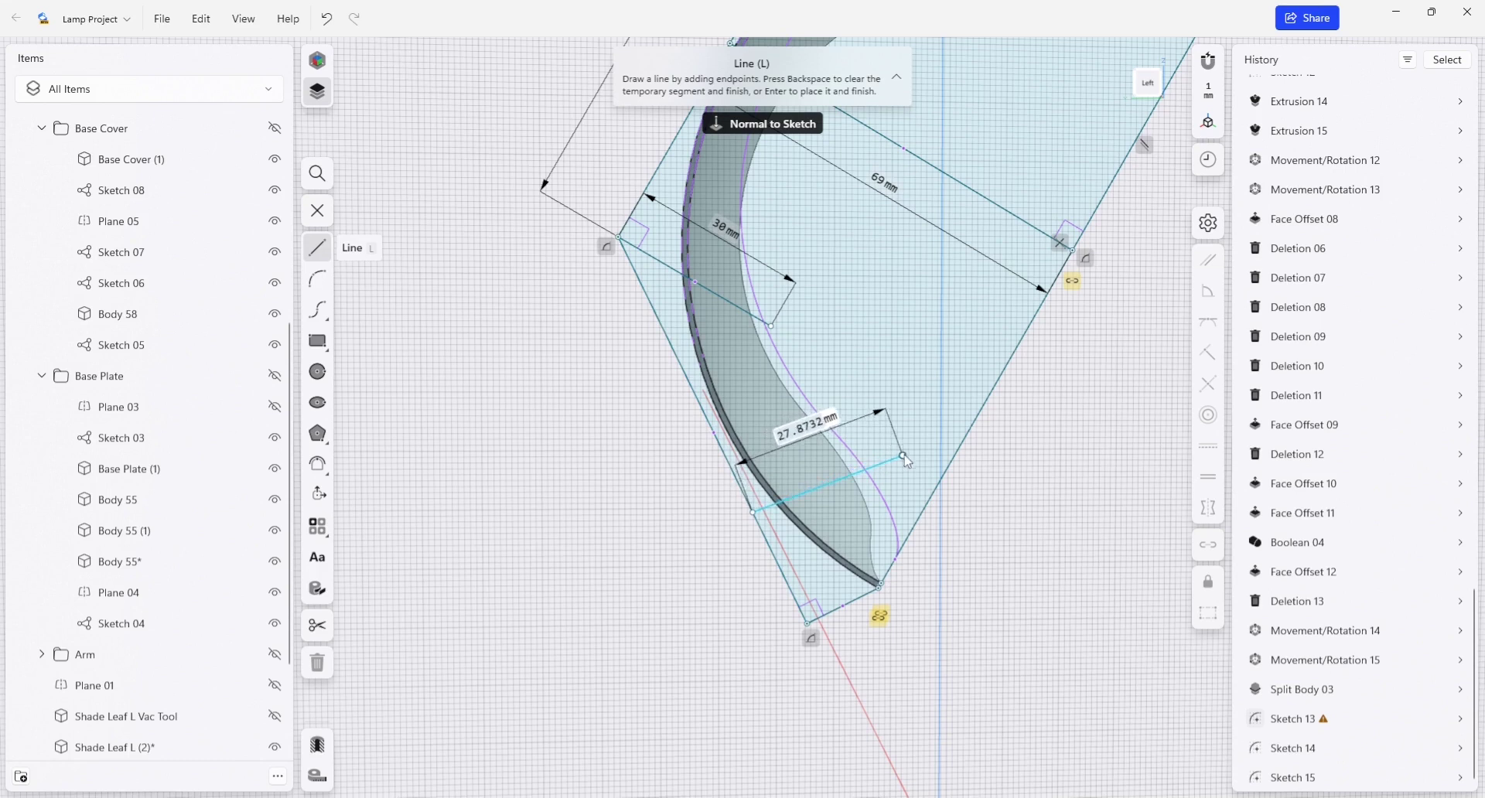
pyautogui.click(903, 456)
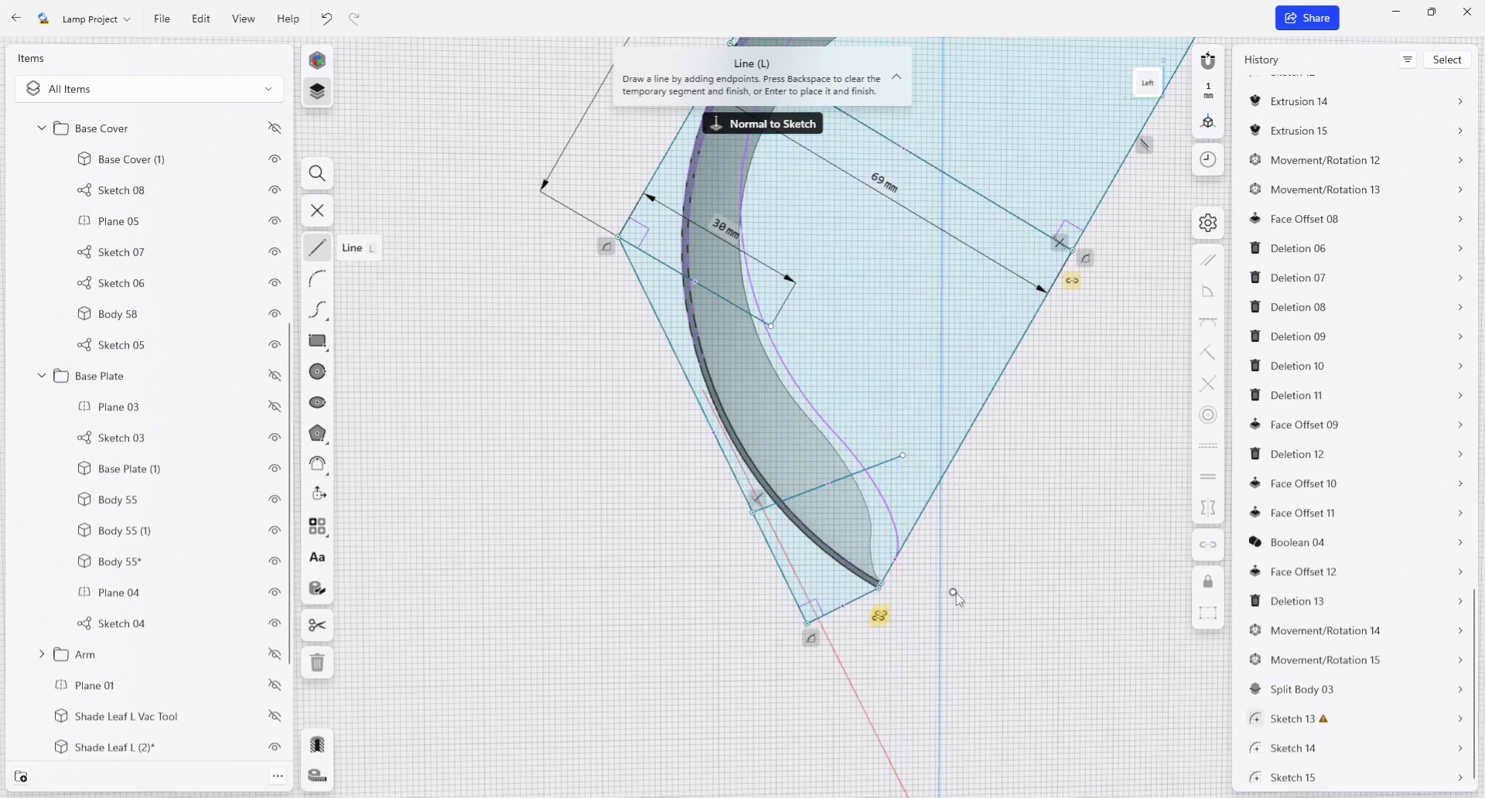
pyautogui.scroll(-5, 1023, 568)
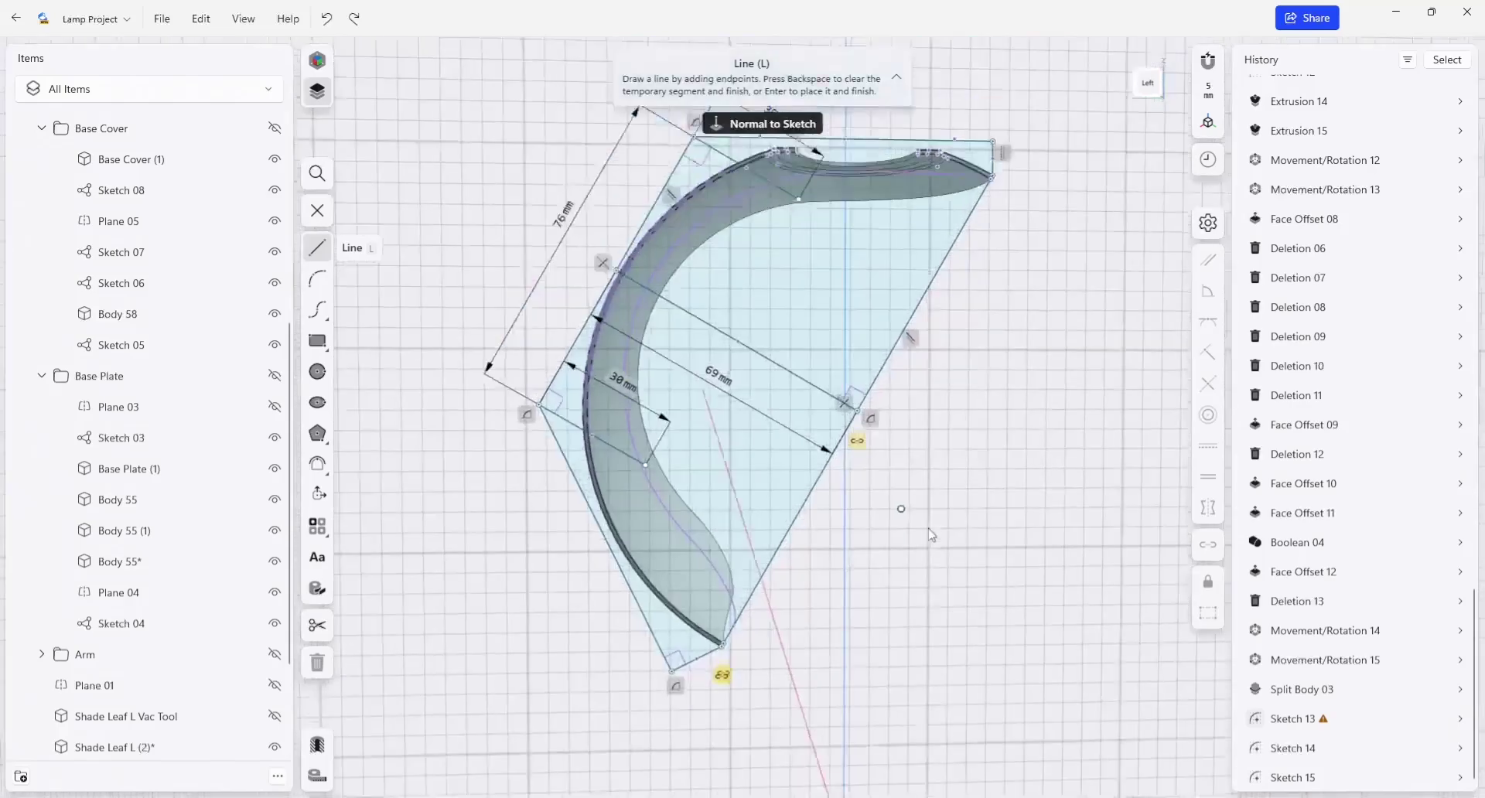
pyautogui.moveTo(917, 495)
pyautogui.mouseDown(button='right')
pyautogui.moveTo(938, 540)
pyautogui.moveTo(926, 495)
pyautogui.mouseUp(button='right')
pyautogui.moveTo(898, 642); pyautogui.dragTo(886, 561, button='right')
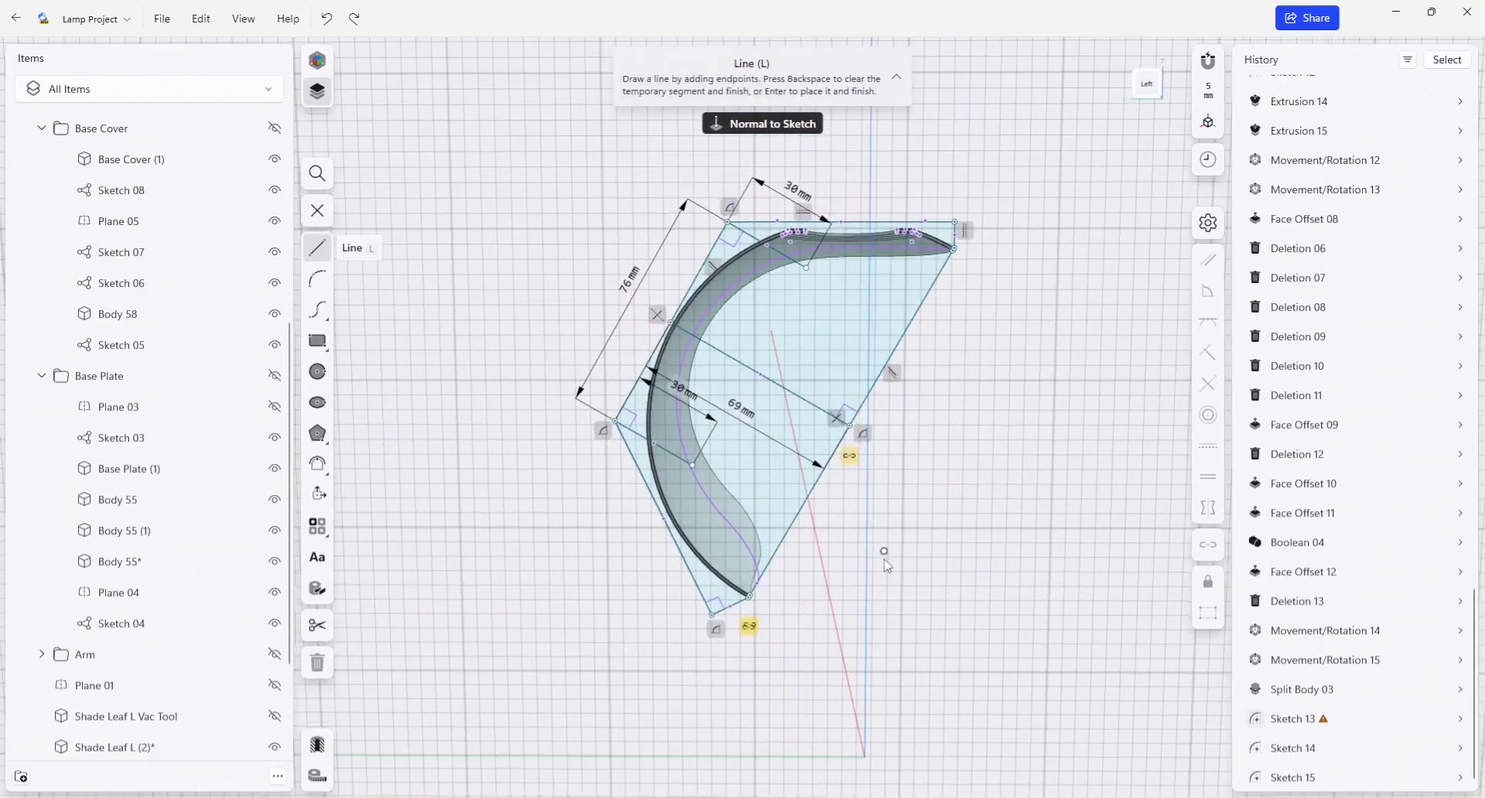